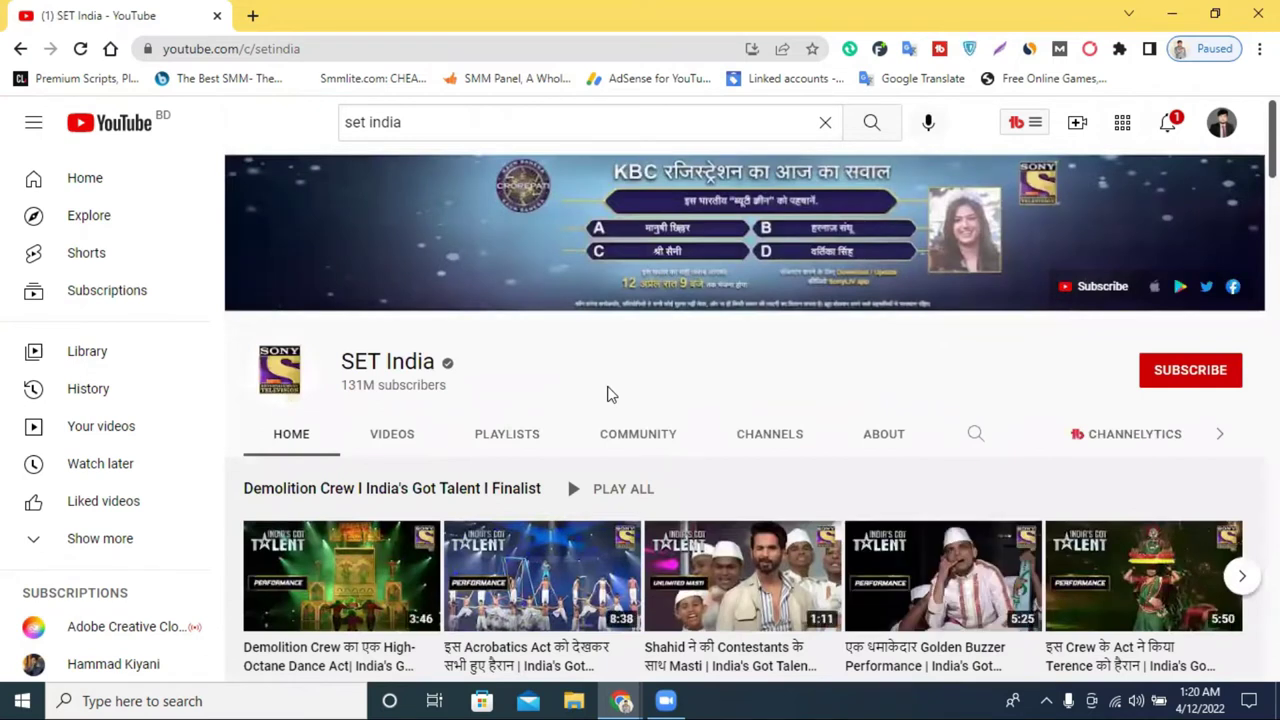
Open the Demolition Crew high-octane dance act video from the SET India channel and pause it.
{"action": "scroll", "coordinate": [586, 449], "scroll_direction": "down", "scroll_amount": 2}
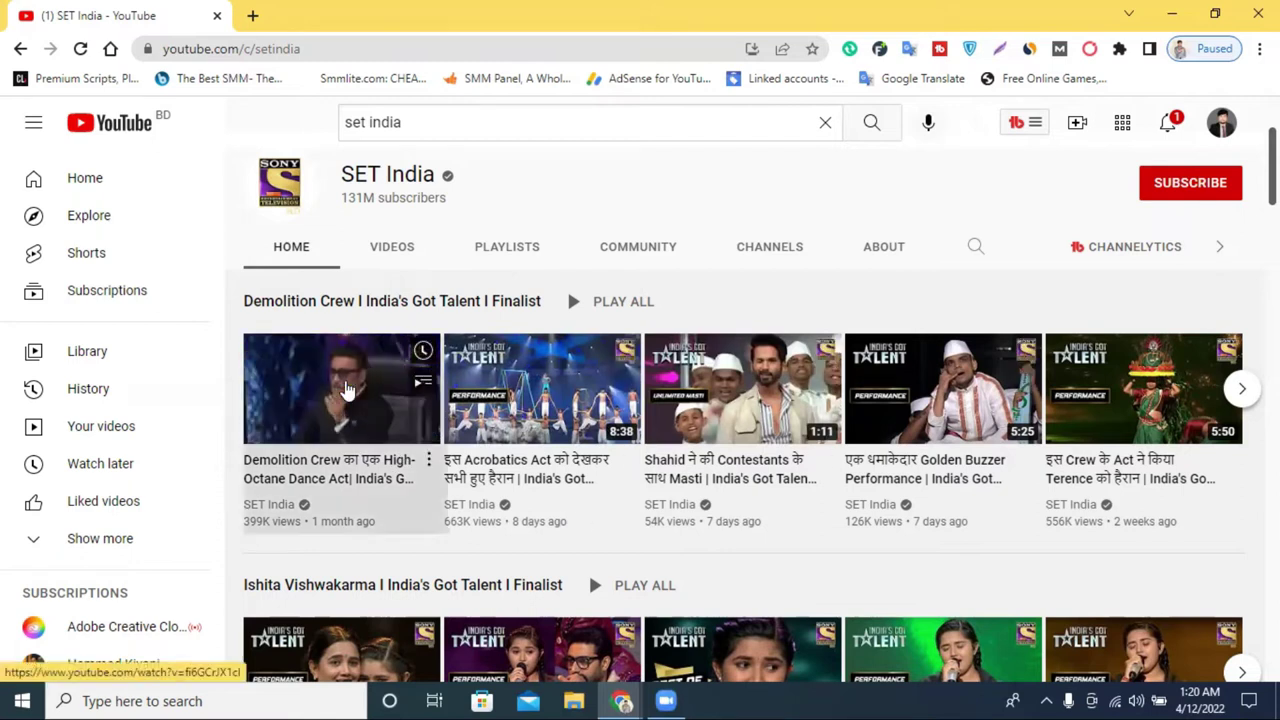
{"action": "left_click", "coordinate": [348, 391]}
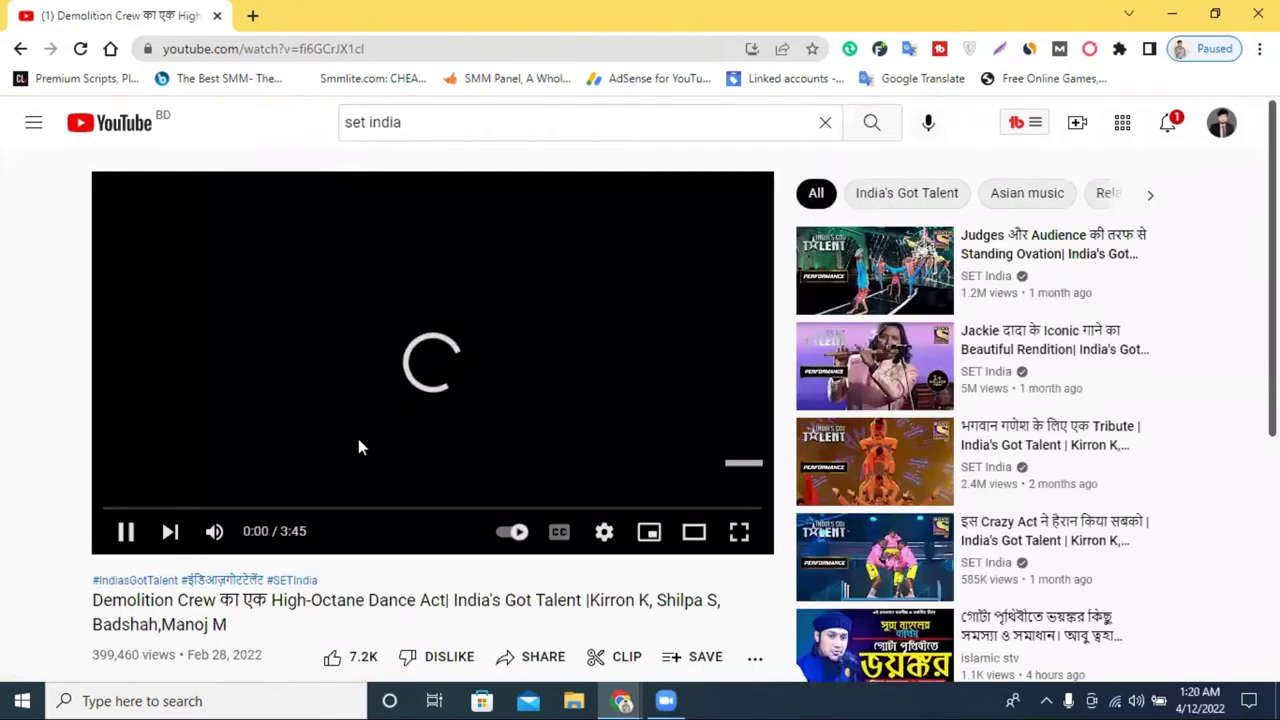
{"action": "left_click", "coordinate": [126, 534]}
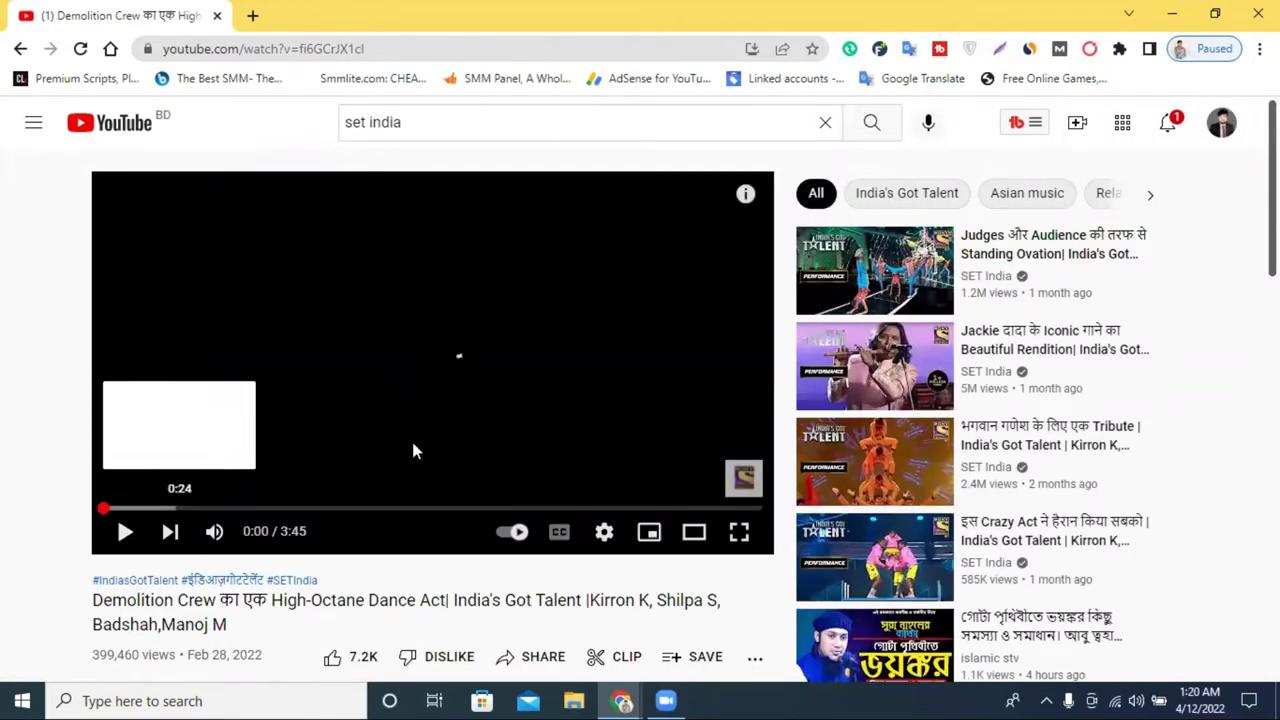
Insert "ss" before "youtube" in the video's web address and load the resulting download page.
{"action": "left_click", "coordinate": [386, 48]}
{"action": "double_click", "coordinate": [405, 48]}
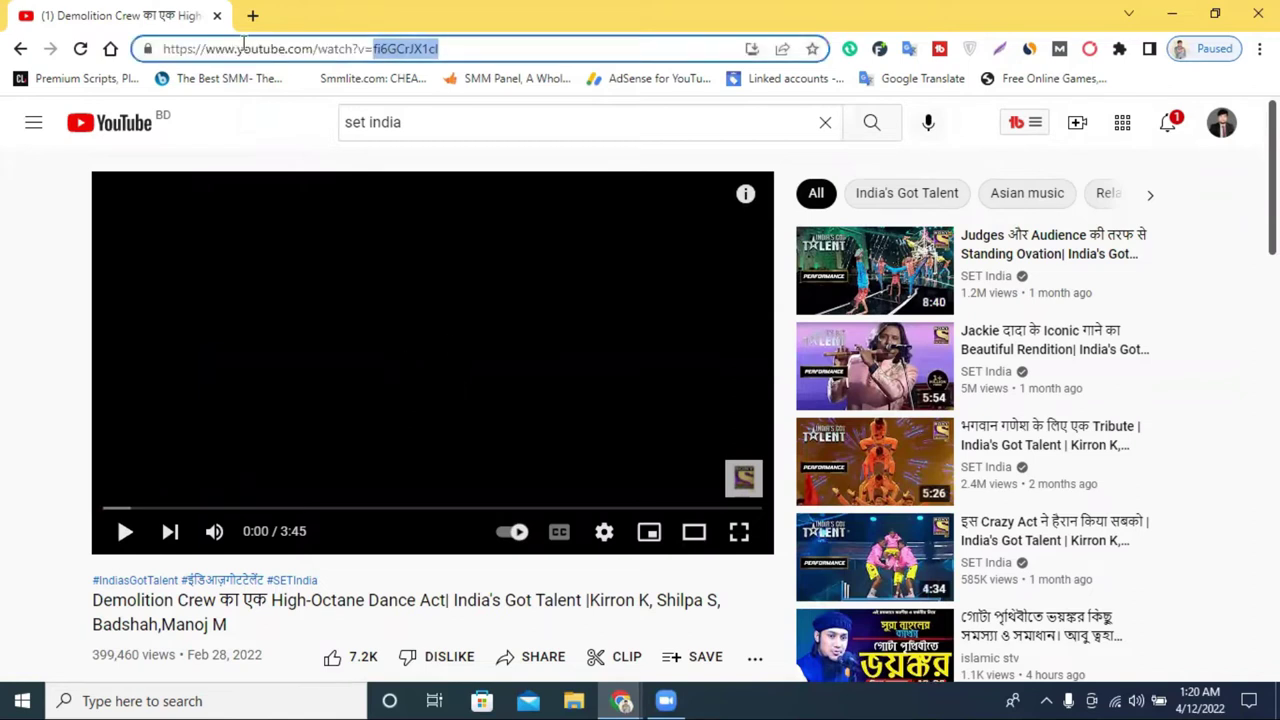
{"action": "left_click", "coordinate": [239, 49]}
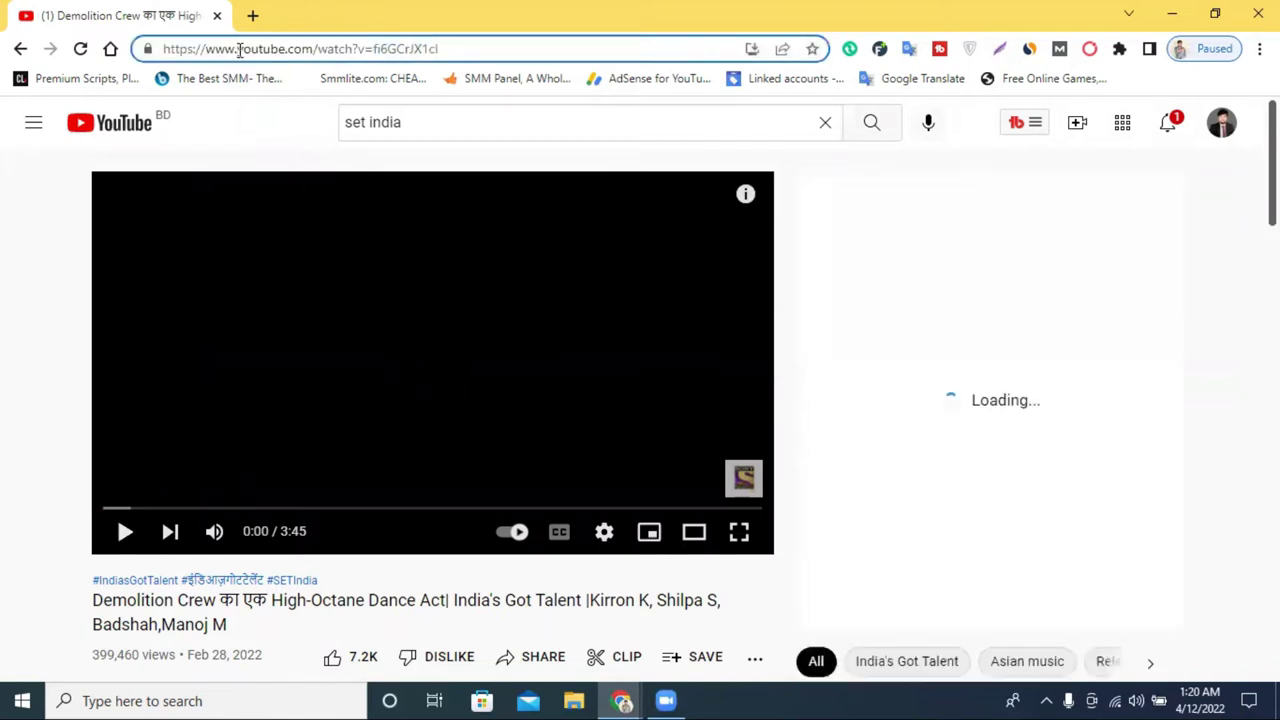
{"action": "type", "text": "ss"}
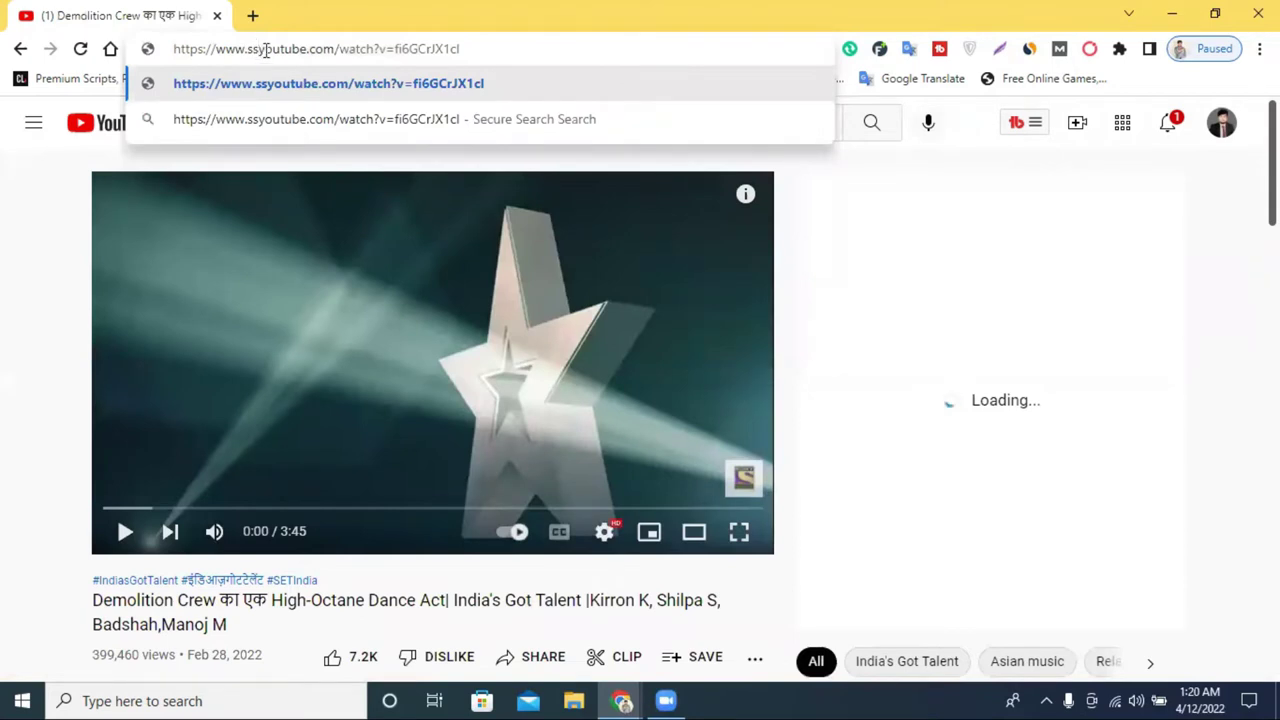
{"action": "key", "text": "Return"}
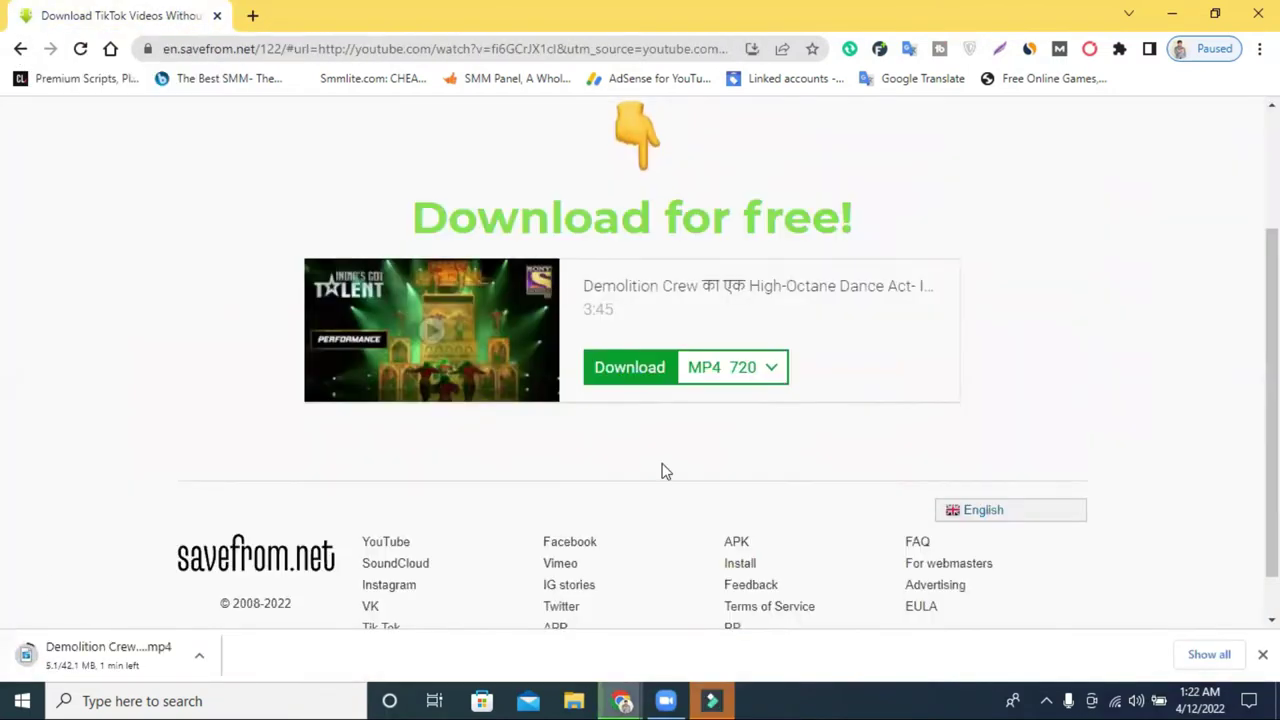
Return from the download page to the YouTube video, then mute and pause it.
{"action": "scroll", "coordinate": [665, 470], "scroll_direction": "up", "scroll_amount": 2}
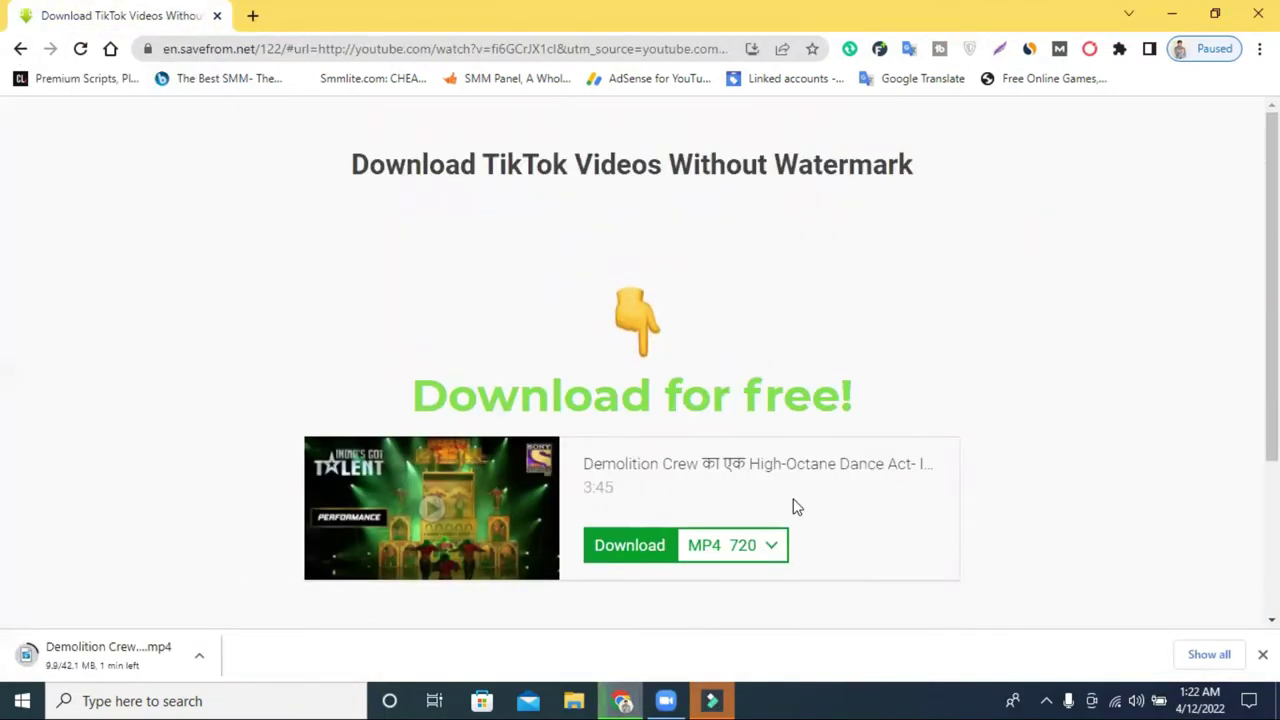
{"action": "key", "text": "alt+Left"}
{"action": "left_click", "coordinate": [257, 487]}
{"action": "left_click", "coordinate": [557, 311]}
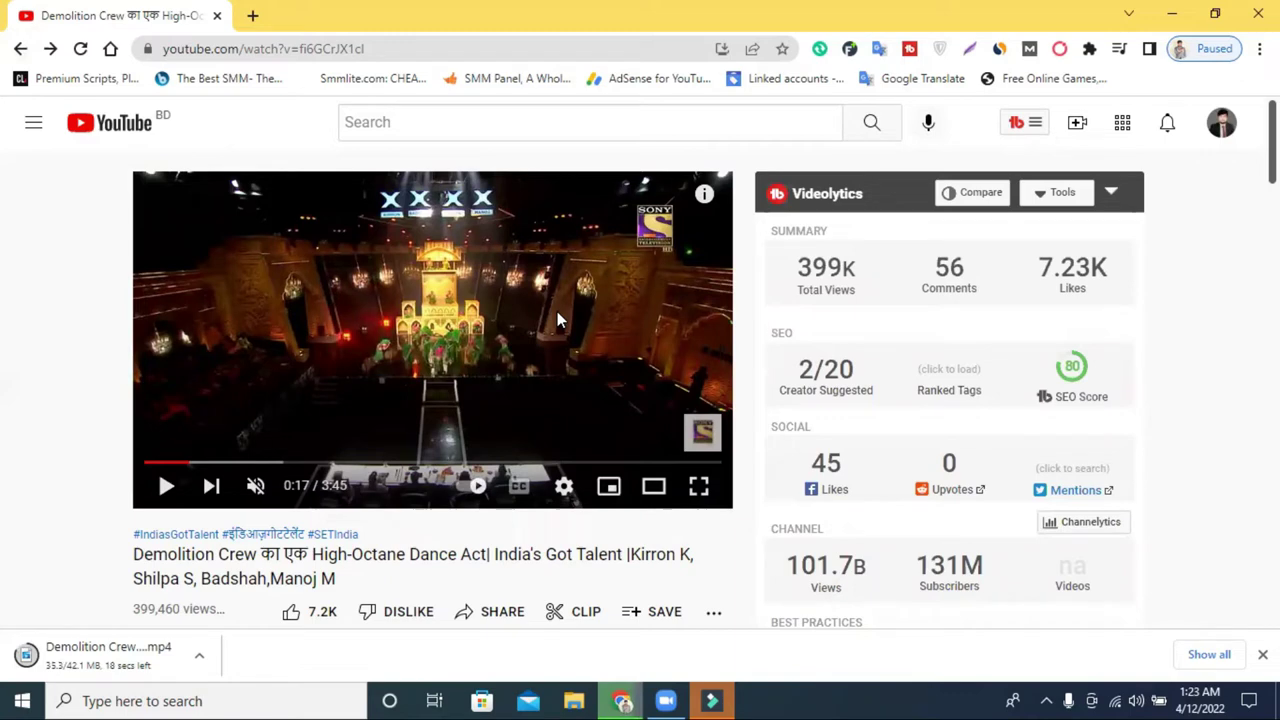
Get the browser out of the way and switch to Filmora9.
{"action": "left_click", "coordinate": [1172, 14]}
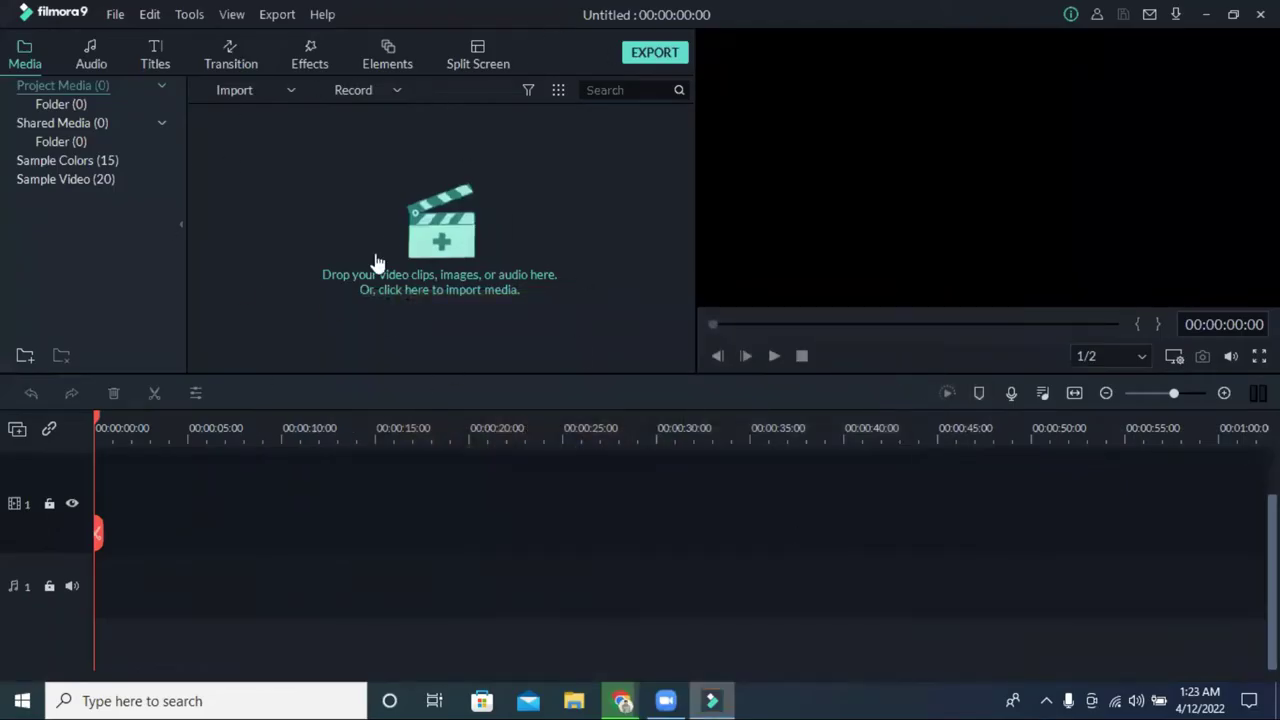
{"action": "left_click", "coordinate": [622, 700]}
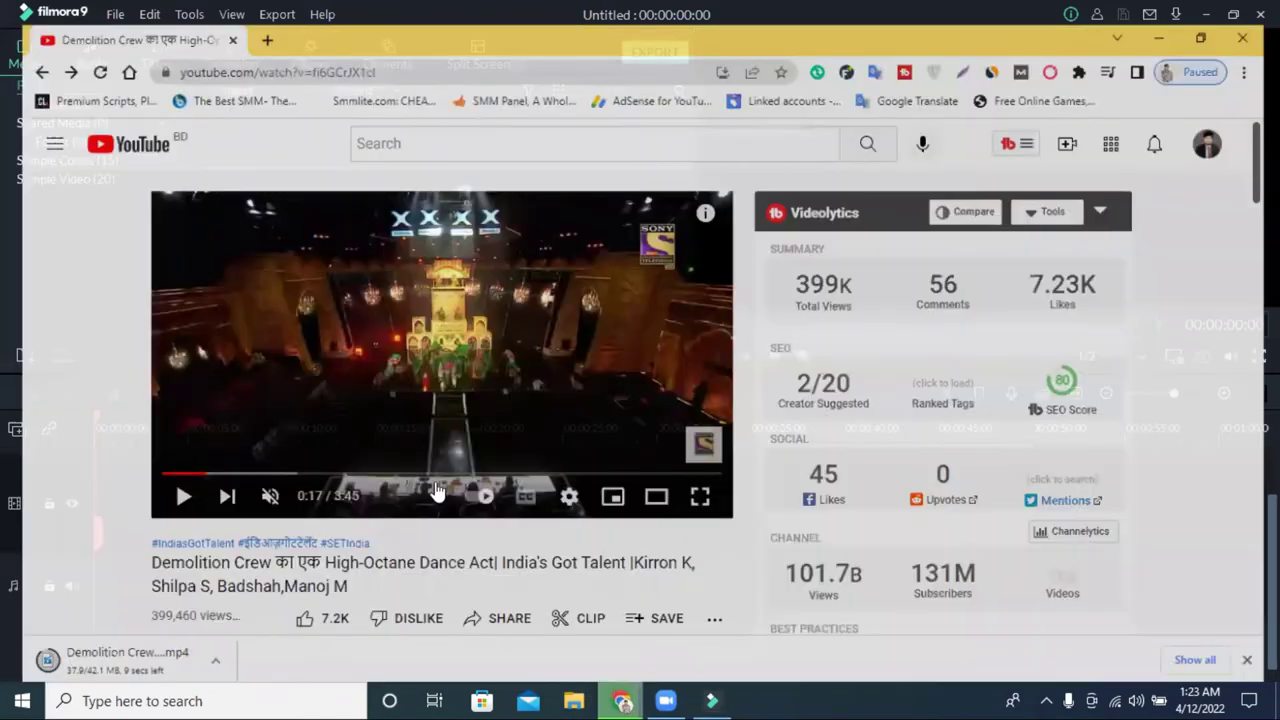
{"action": "left_click", "coordinate": [712, 700]}
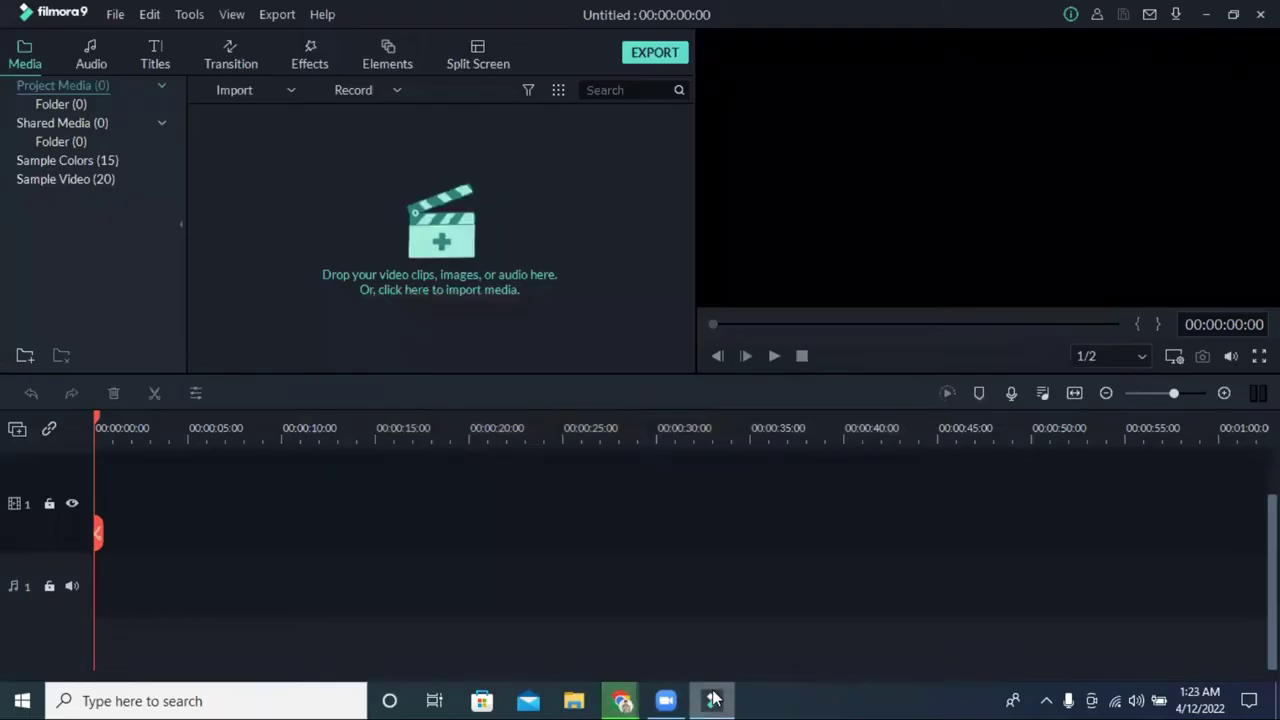
Import the downloaded Demolition Crew video from the Downloads folder into the project media.
{"action": "left_click", "coordinate": [446, 238]}
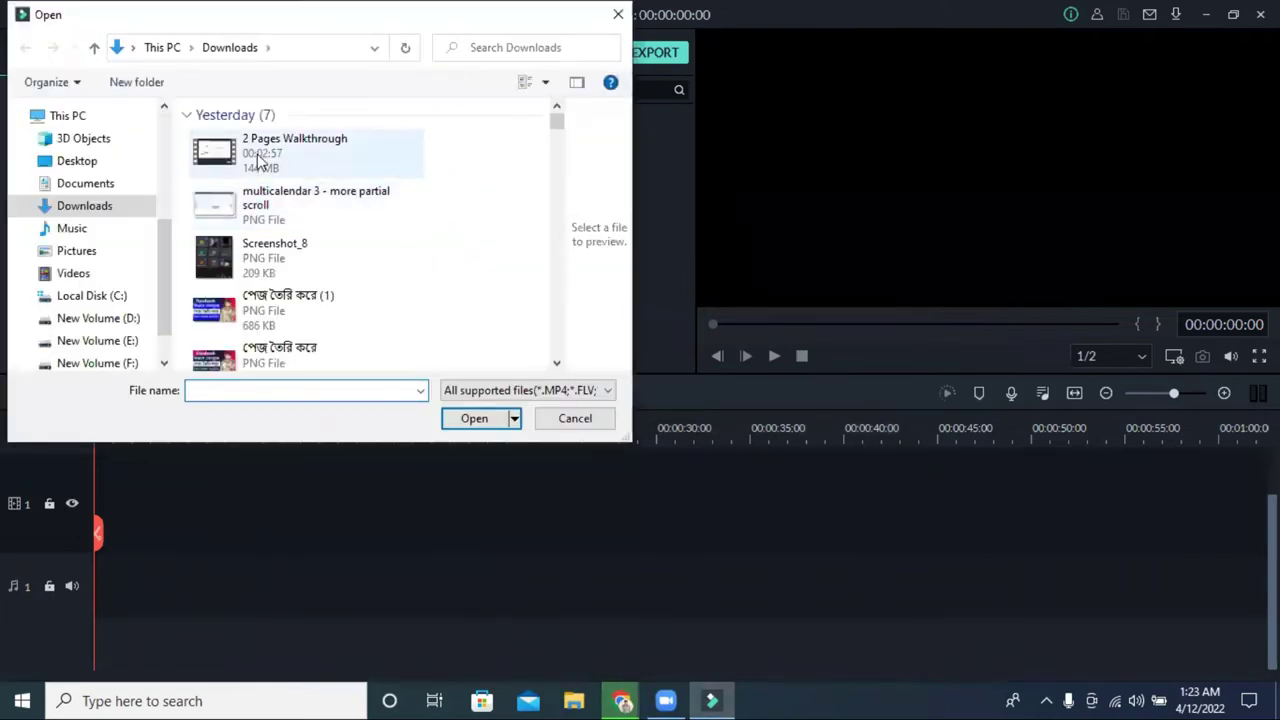
{"action": "left_click", "coordinate": [617, 27]}
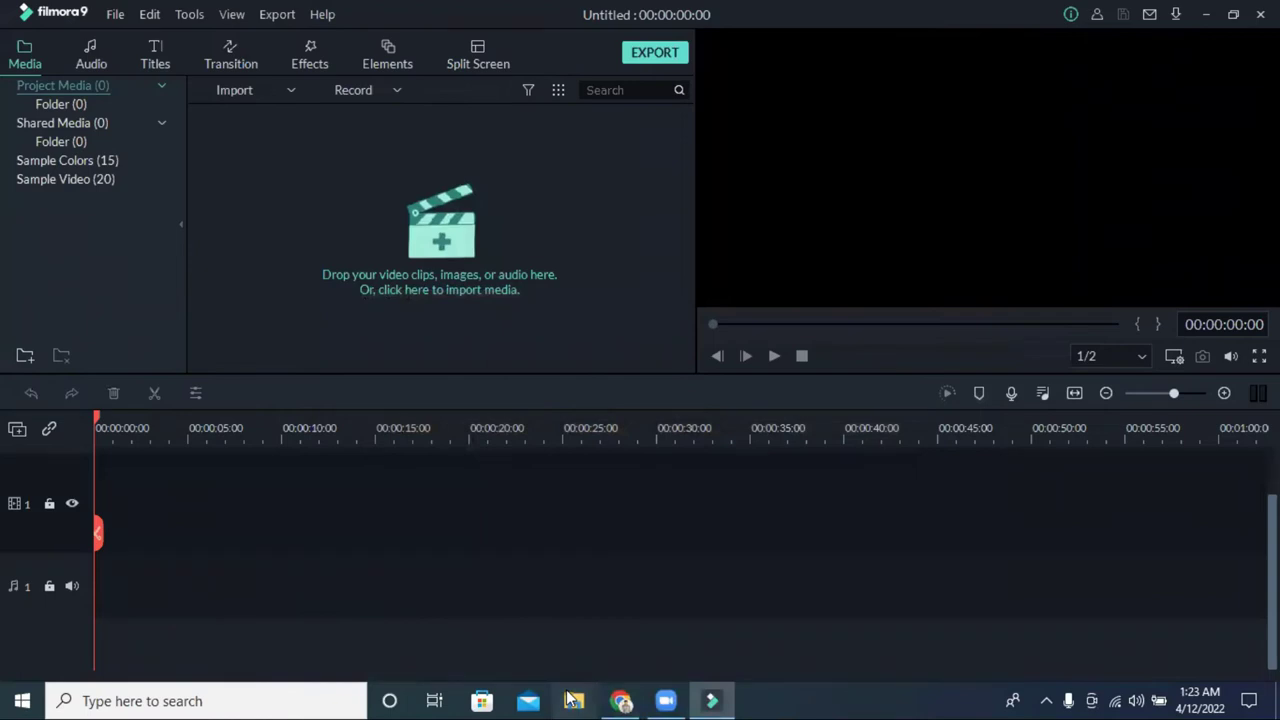
{"action": "left_click", "coordinate": [573, 700]}
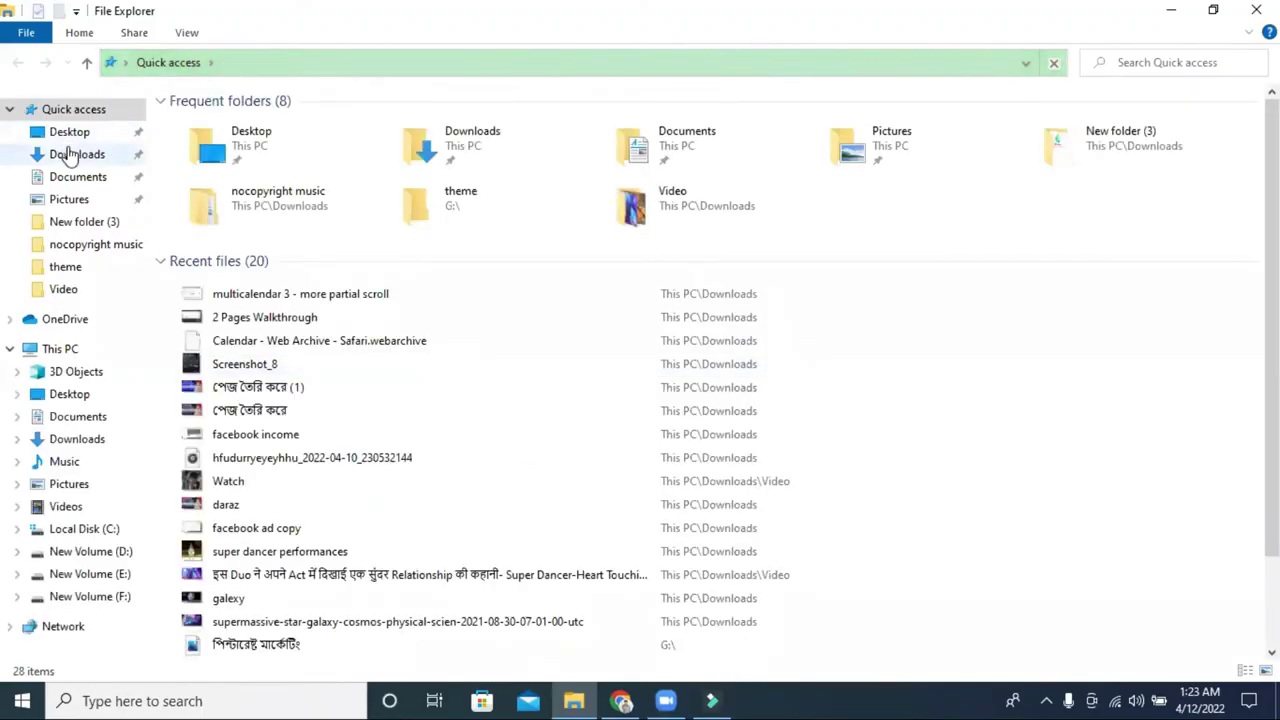
{"action": "left_click", "coordinate": [68, 154]}
{"action": "left_click_drag", "start_coordinate": [190, 168], "coordinate": [506, 283]}
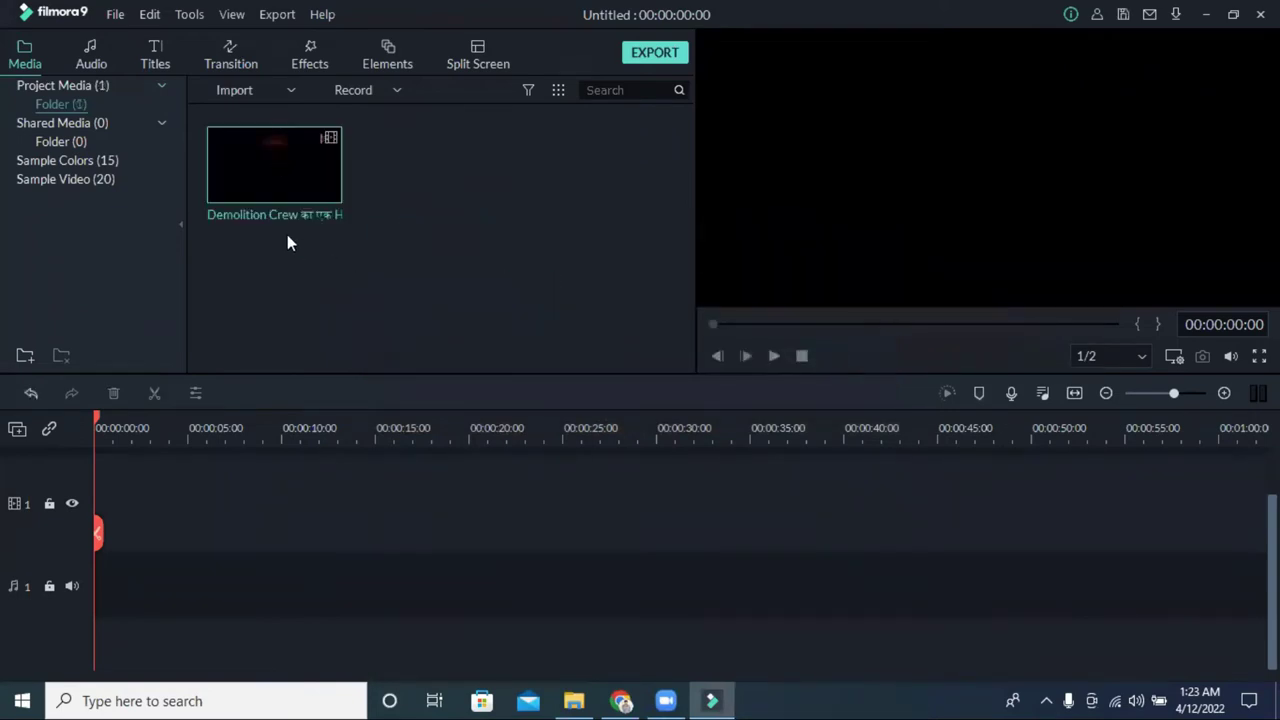
Place the Demolition Crew clip at the start of video track 1, keeping the 1920 x 1080 25fps project settings.
{"action": "left_click_drag", "start_coordinate": [296, 218], "coordinate": [112, 558]}
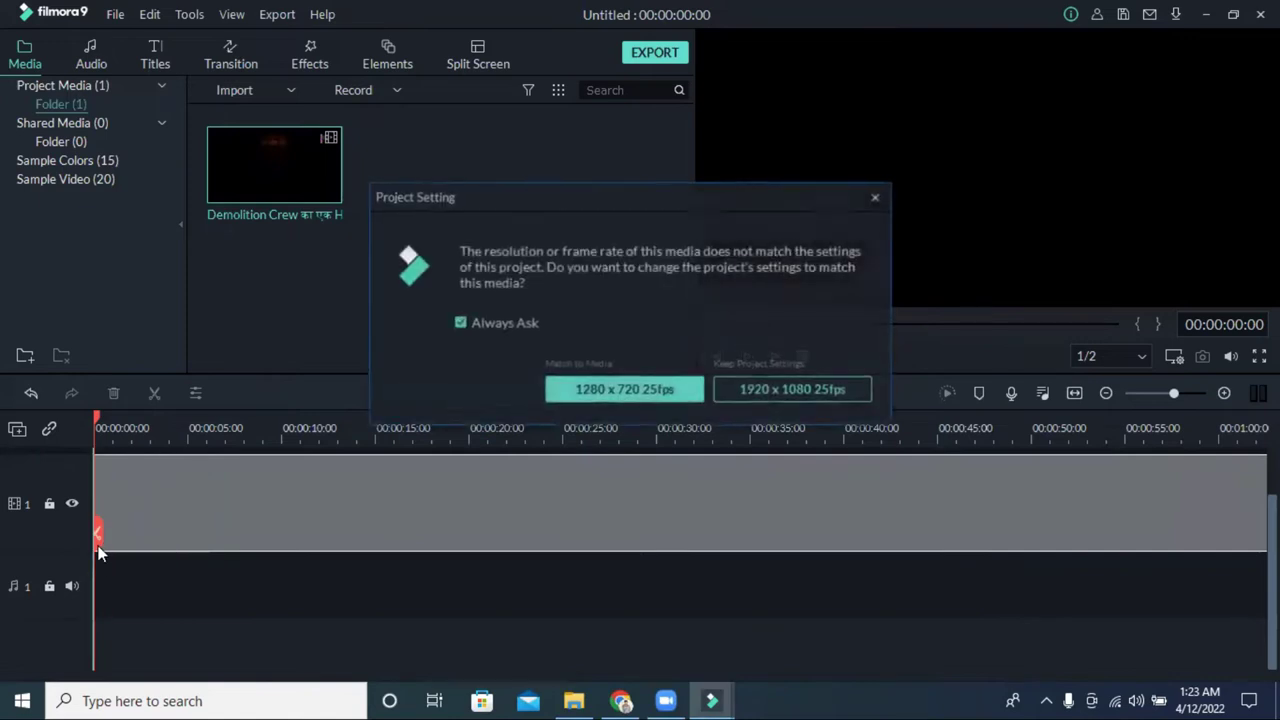
{"action": "left_click", "coordinate": [755, 391]}
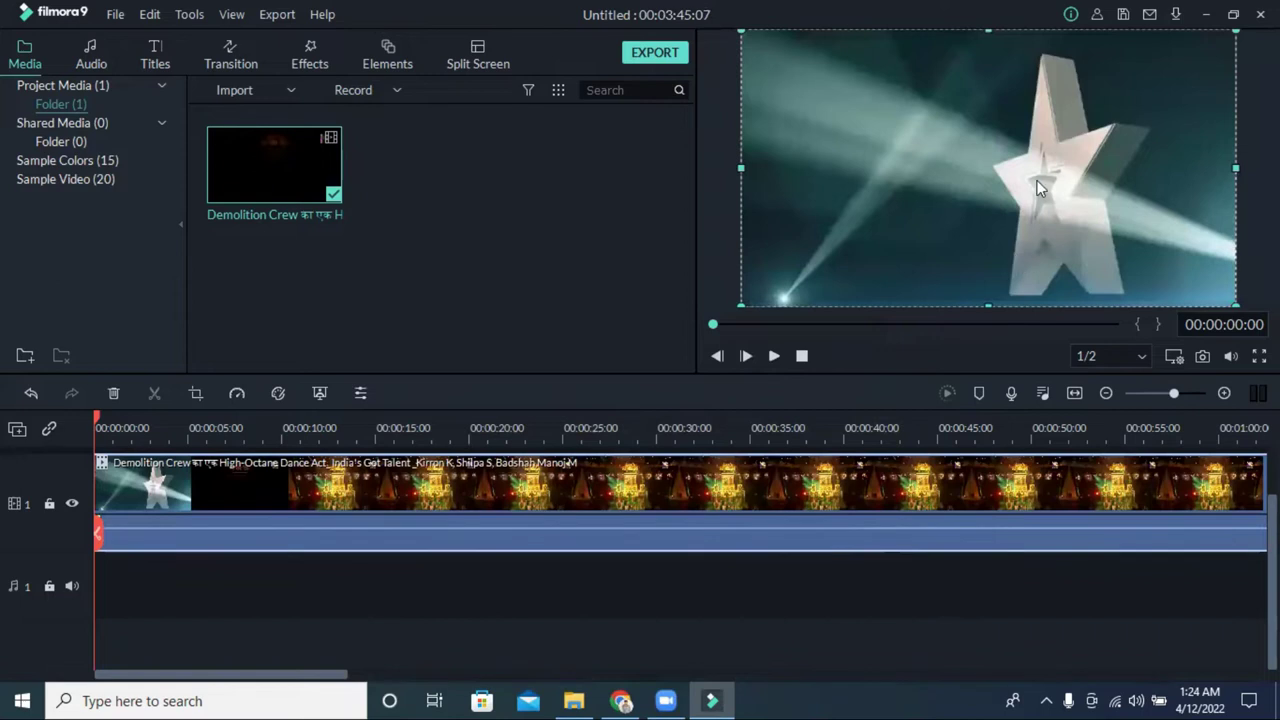
Open the project aspect ratio settings from the preview display options.
{"action": "left_click", "coordinate": [1179, 358]}
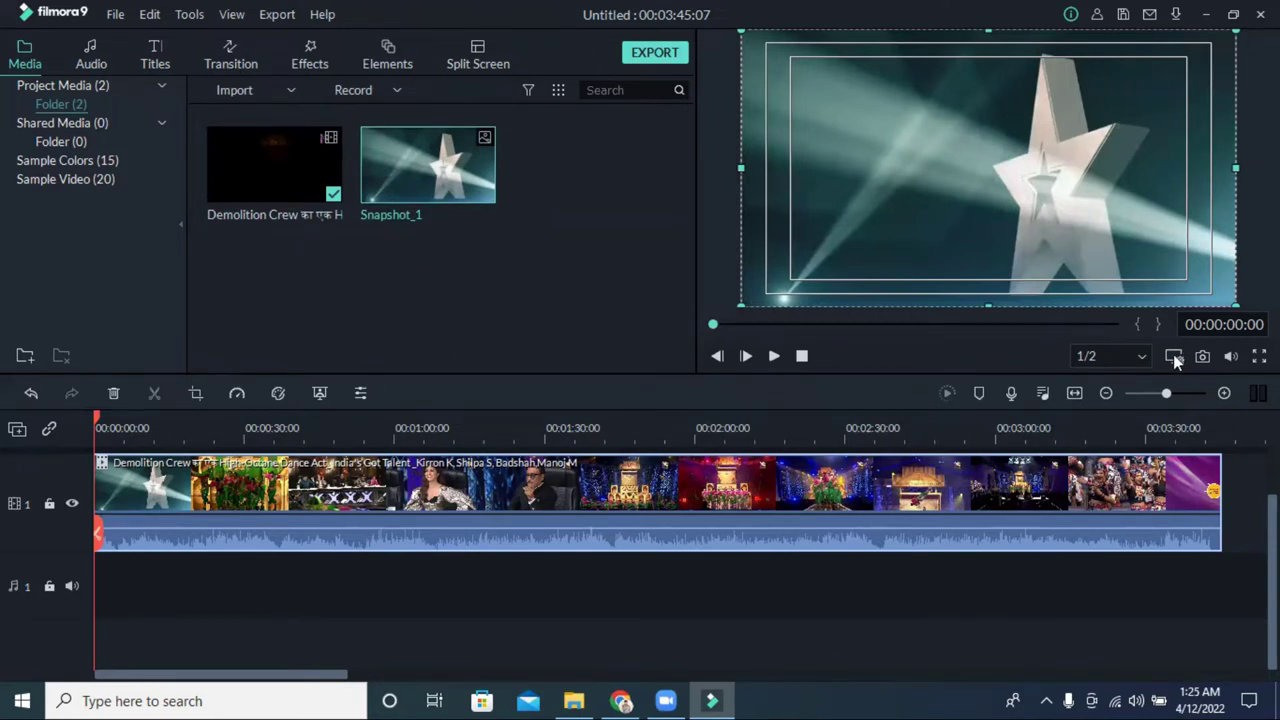
{"action": "left_click", "coordinate": [1174, 357]}
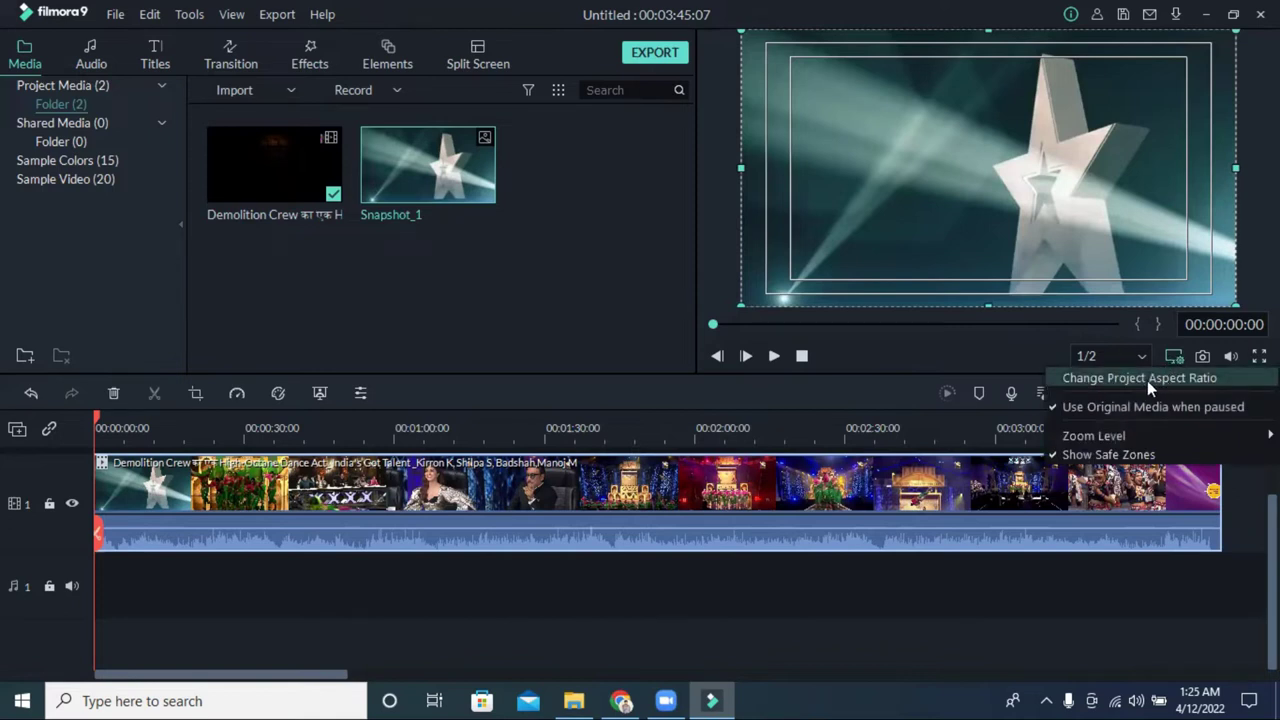
{"action": "left_click", "coordinate": [1146, 379]}
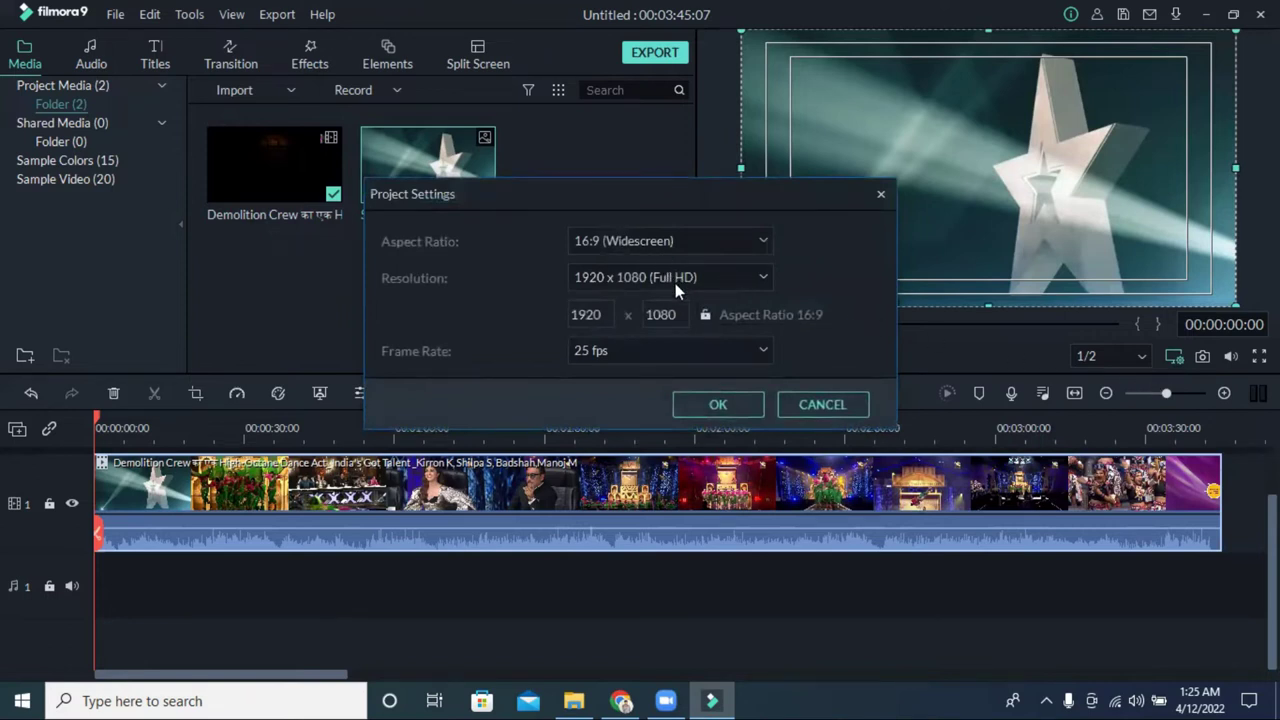
Try the 3840 x 2160 (4k UHD) project resolution and return to 1920 x 1080 (Full HD).
{"action": "left_click", "coordinate": [641, 281]}
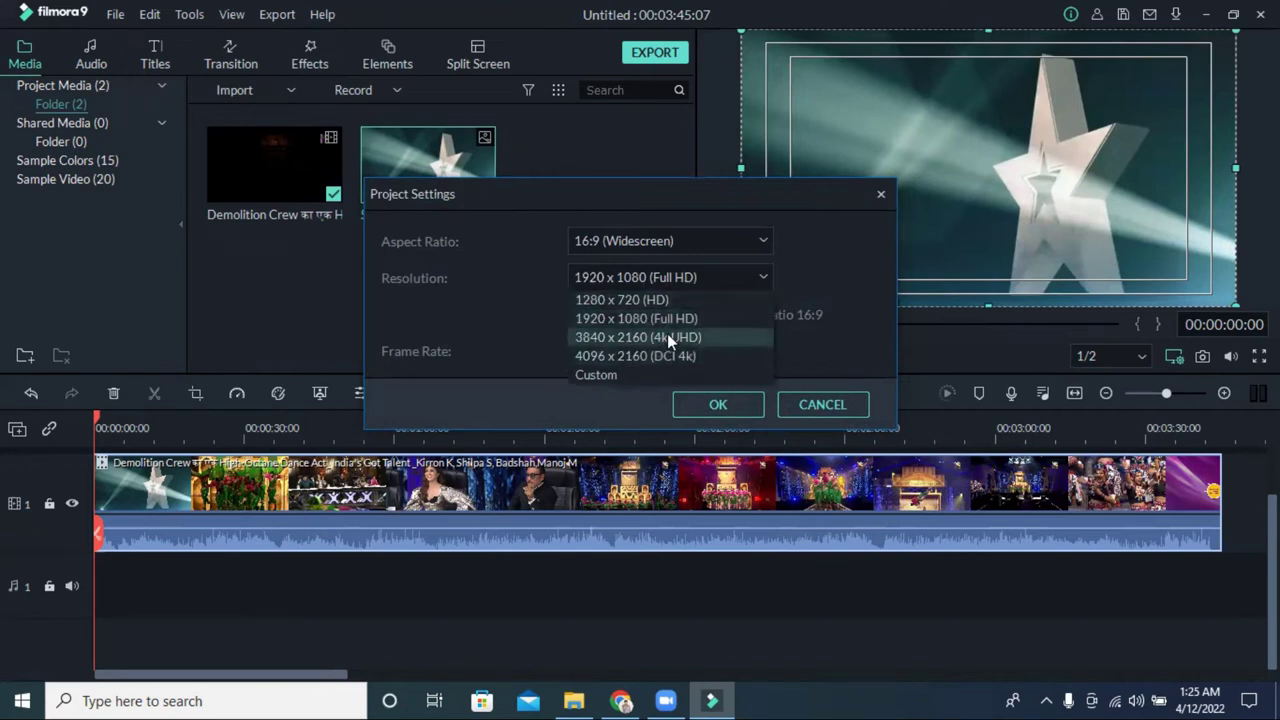
{"action": "left_click", "coordinate": [699, 242]}
{"action": "left_click", "coordinate": [699, 242]}
{"action": "left_click", "coordinate": [663, 277]}
{"action": "left_click", "coordinate": [663, 340]}
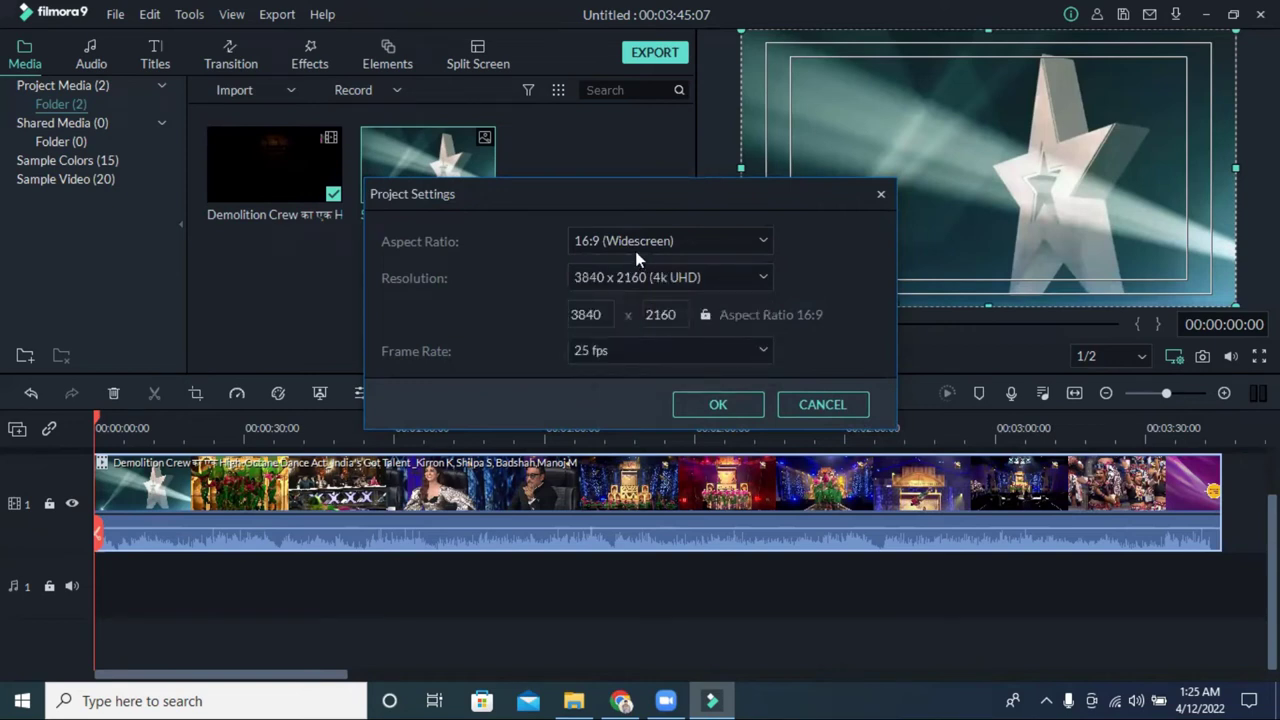
{"action": "left_click", "coordinate": [675, 281]}
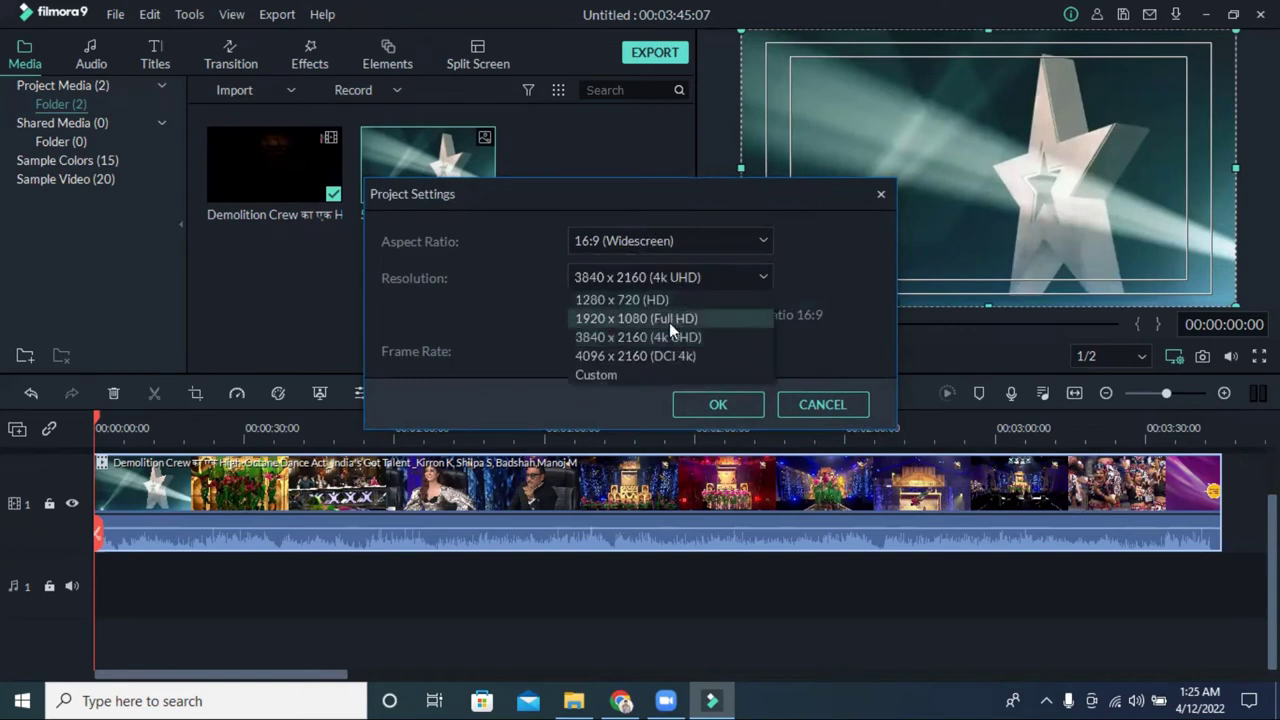
{"action": "left_click", "coordinate": [667, 320]}
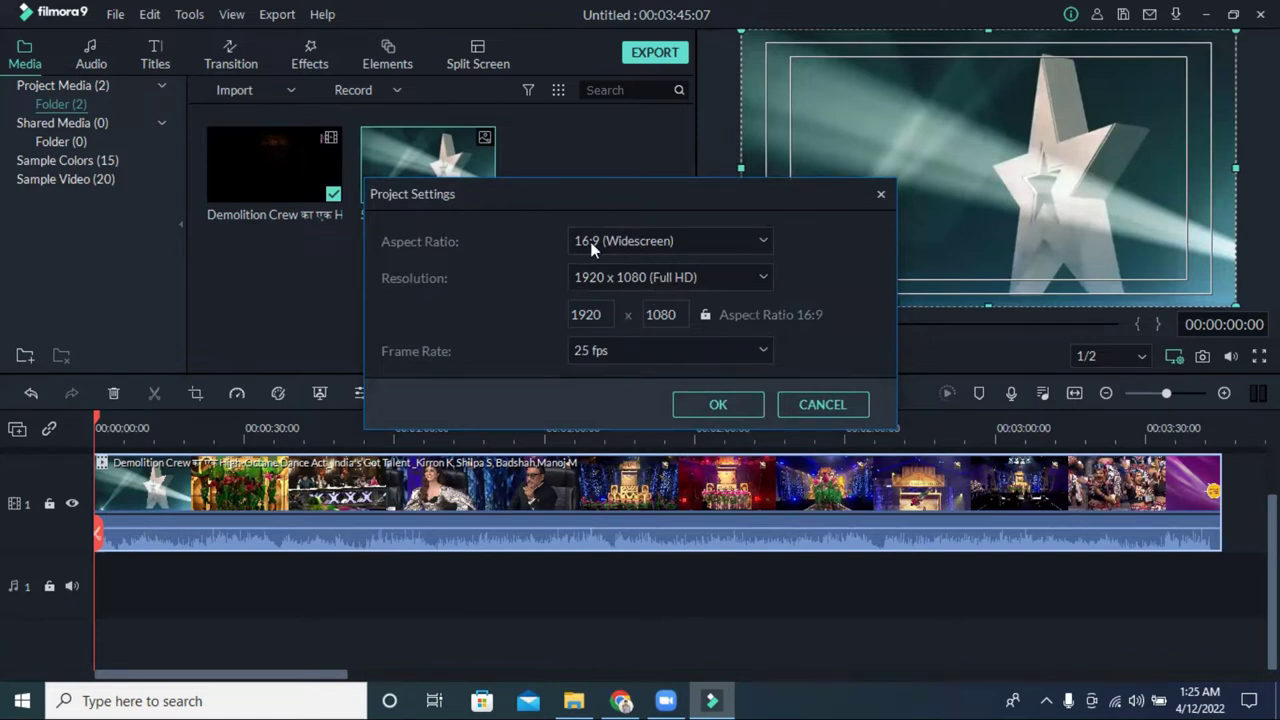
Set the project aspect ratio to 1:1 (Instagram) at 1080 x 1080 and apply the settings.
{"action": "left_click", "coordinate": [712, 242]}
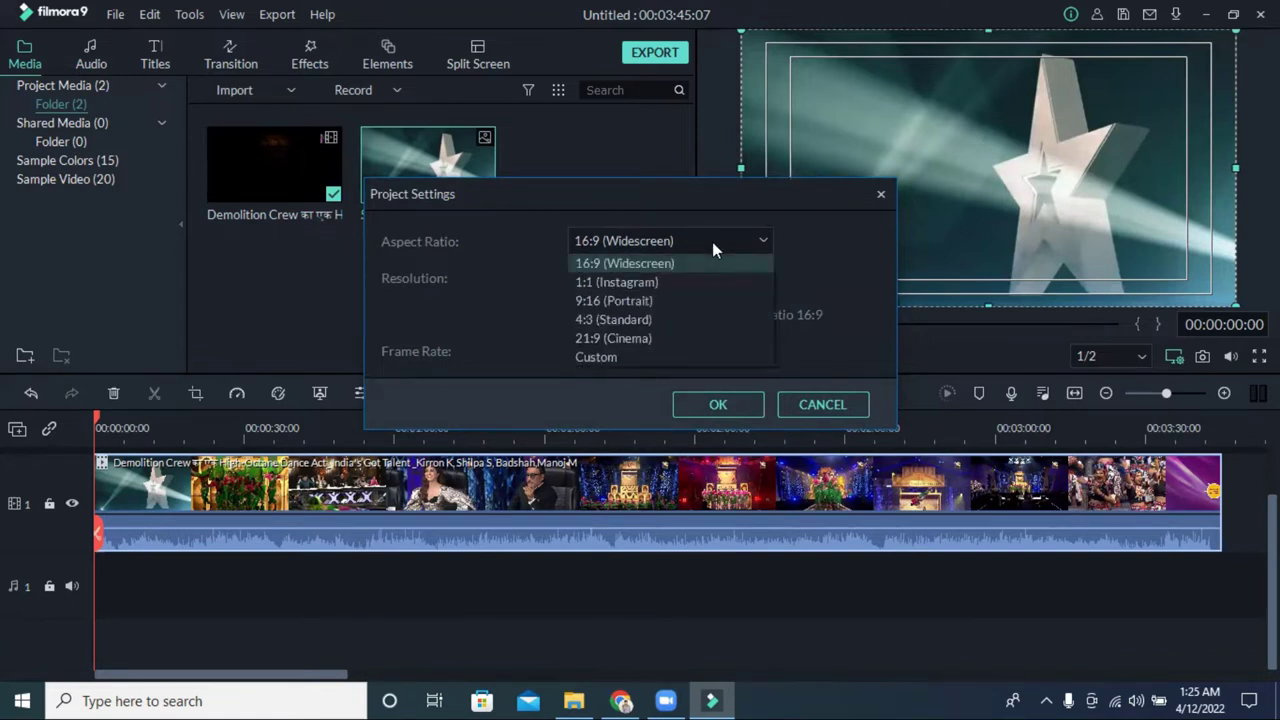
{"action": "left_click", "coordinate": [613, 284]}
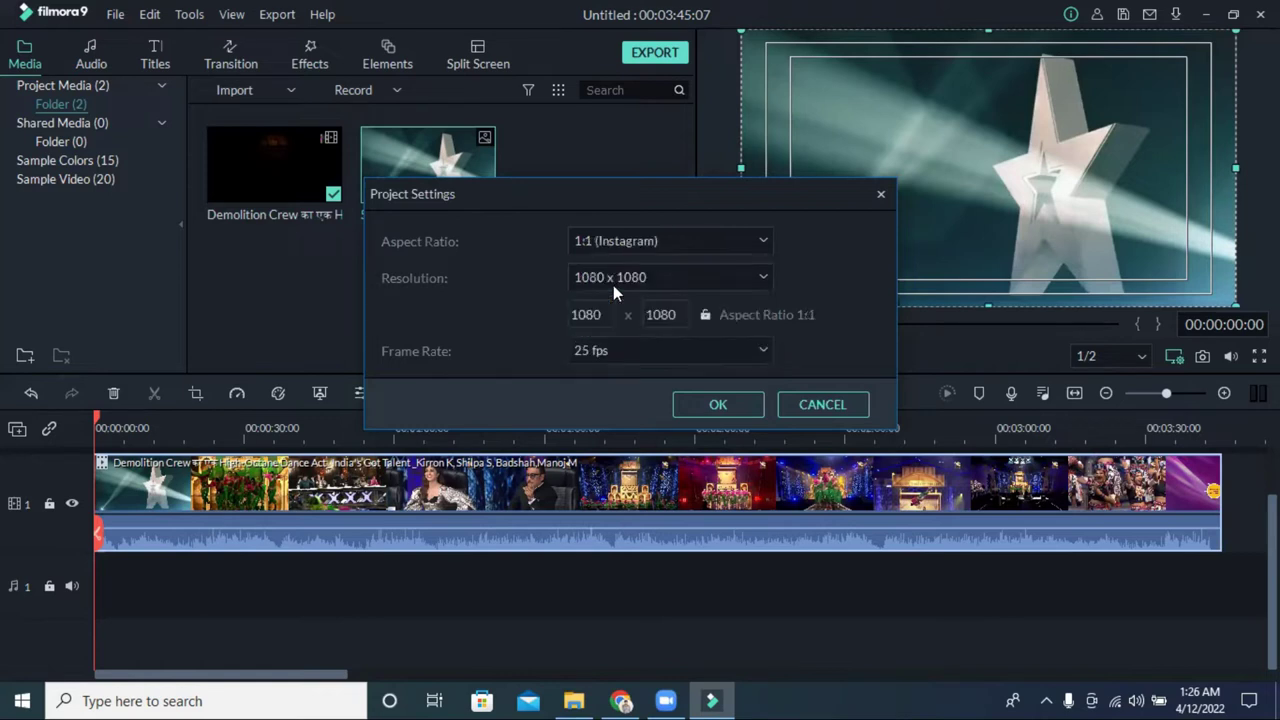
{"action": "left_click", "coordinate": [715, 405]}
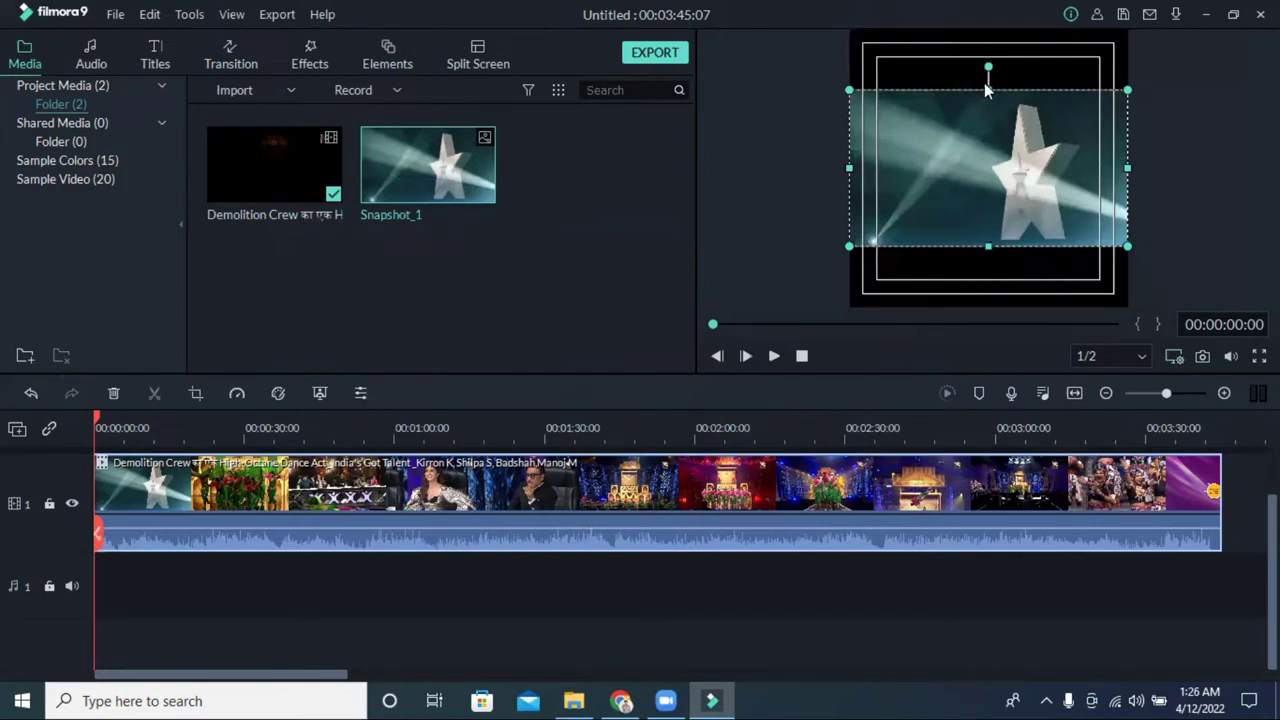
Stretch the clip vertically beyond both black bars so it fills the square preview frame.
{"action": "left_click_drag", "start_coordinate": [988, 86], "coordinate": [988, 11]}
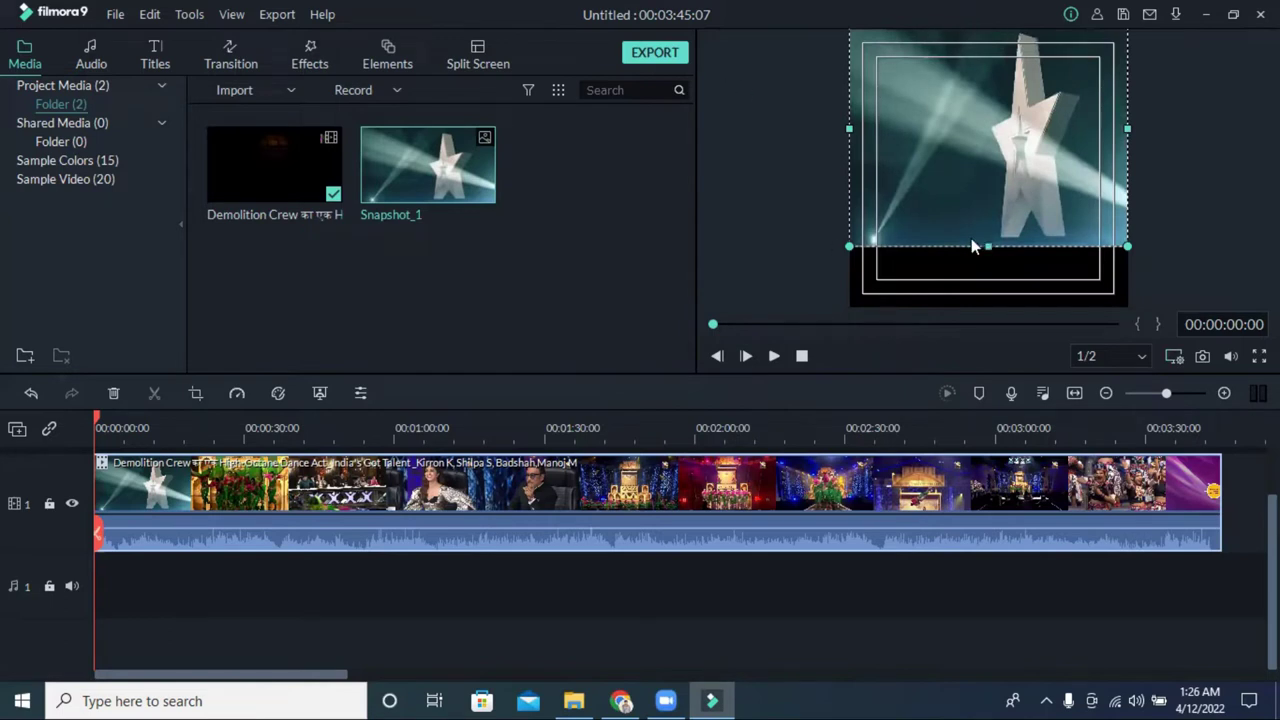
{"action": "left_click_drag", "start_coordinate": [988, 247], "coordinate": [993, 312]}
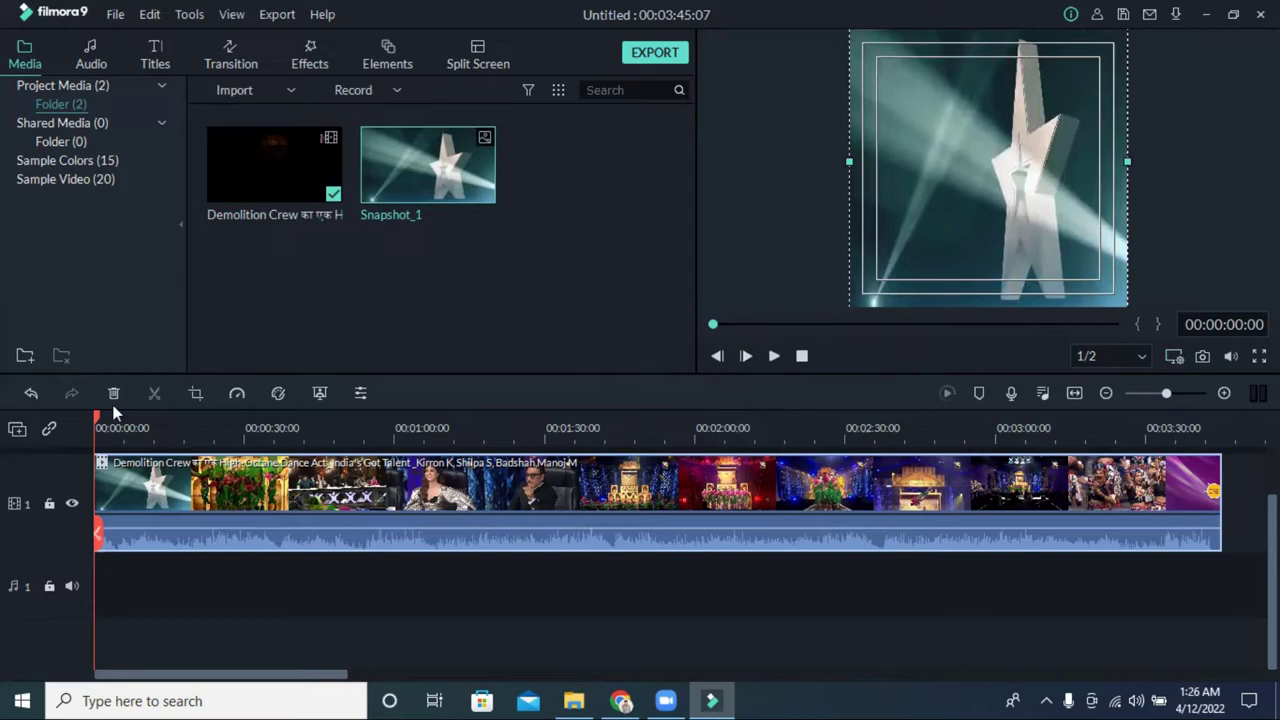
Split the clip at 00:00:19:02 and delete the intro section before the cut.
{"action": "left_click_drag", "start_coordinate": [100, 425], "coordinate": [189, 419]}
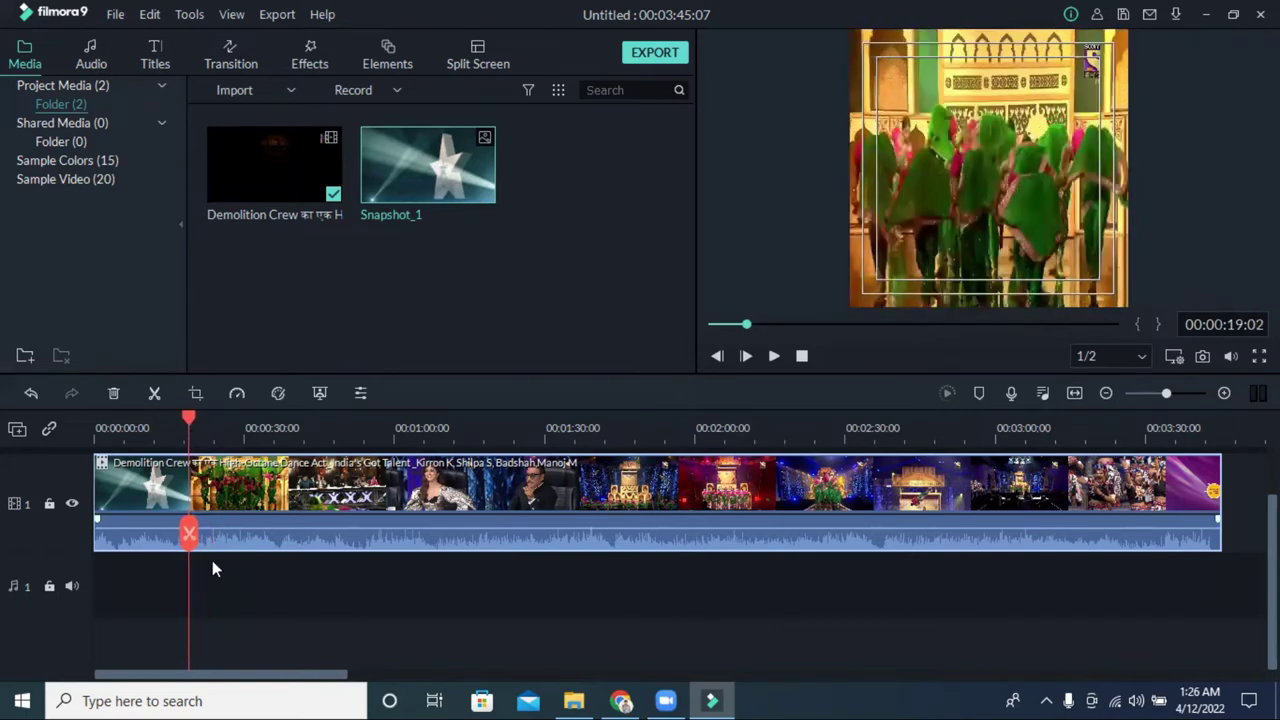
{"action": "scroll", "coordinate": [212, 569], "scroll_direction": "up", "scroll_amount": 1}
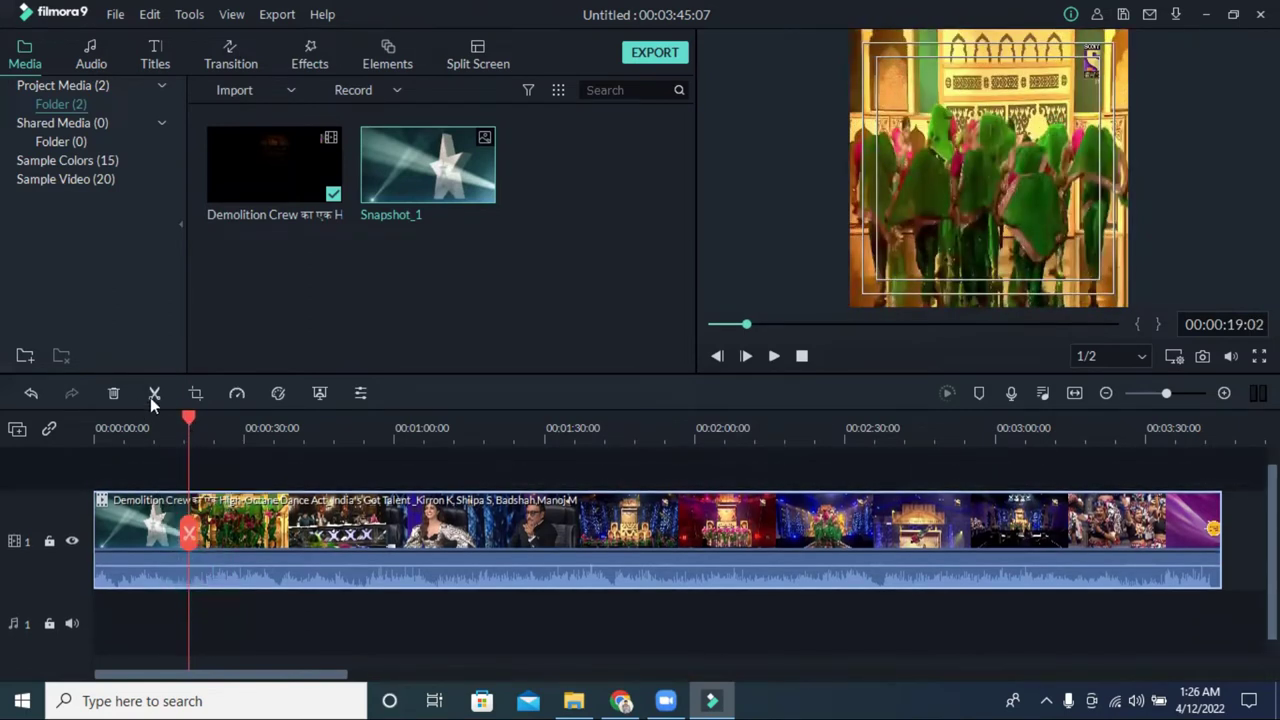
{"action": "left_click", "coordinate": [150, 397]}
{"action": "left_click", "coordinate": [152, 517]}
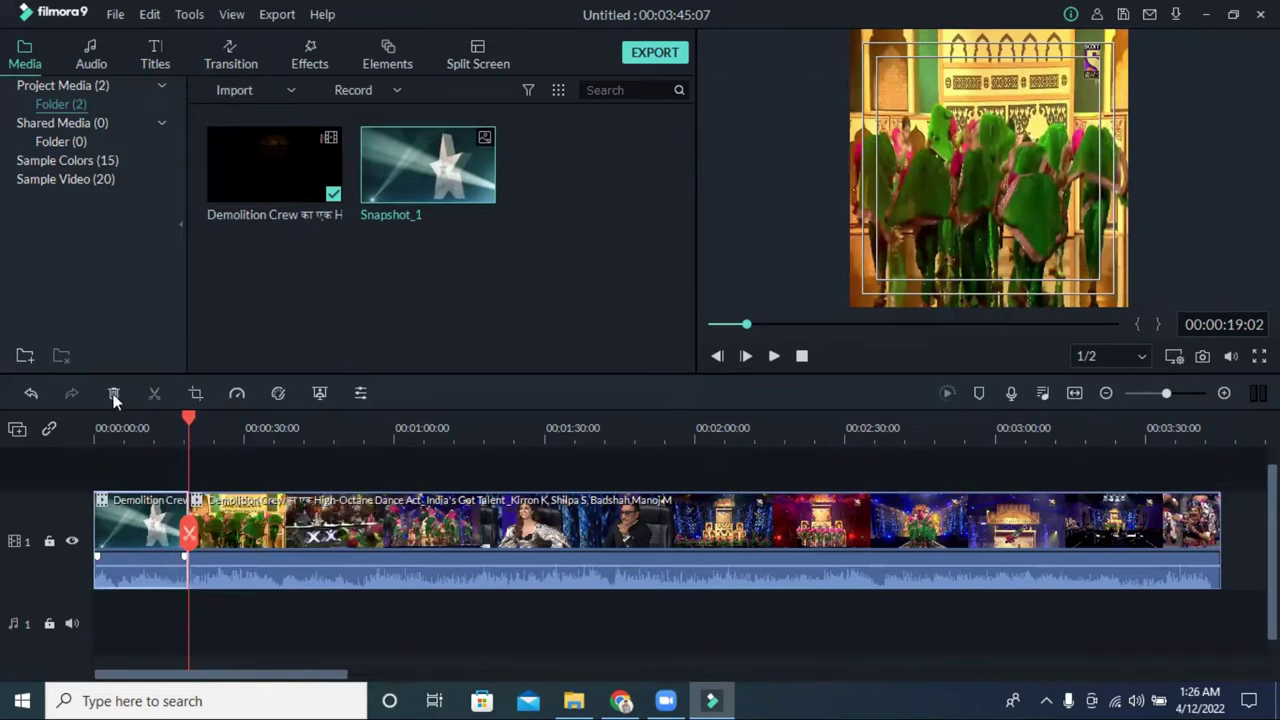
{"action": "left_click", "coordinate": [114, 394]}
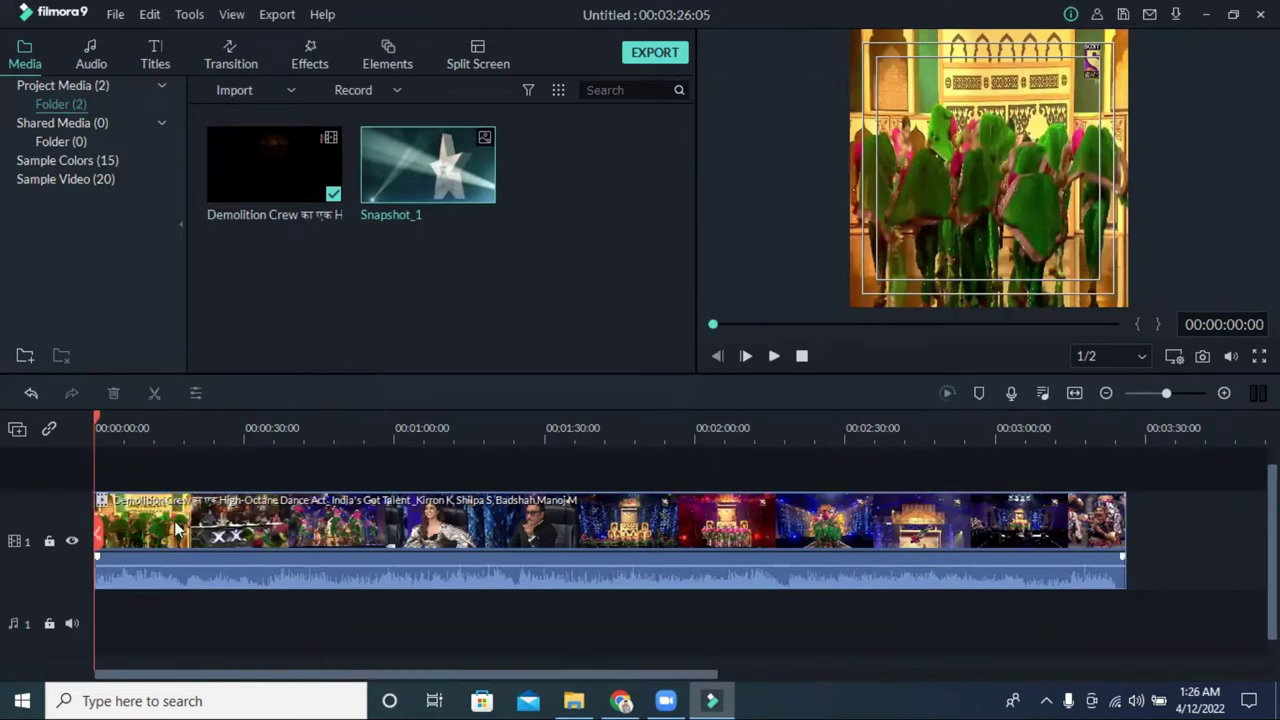
Split the clip at 00:02:55:22 and delete the end-screen section after the cut.
{"action": "left_click", "coordinate": [1099, 441]}
{"action": "left_click_drag", "start_coordinate": [1100, 414], "coordinate": [1037, 425]}
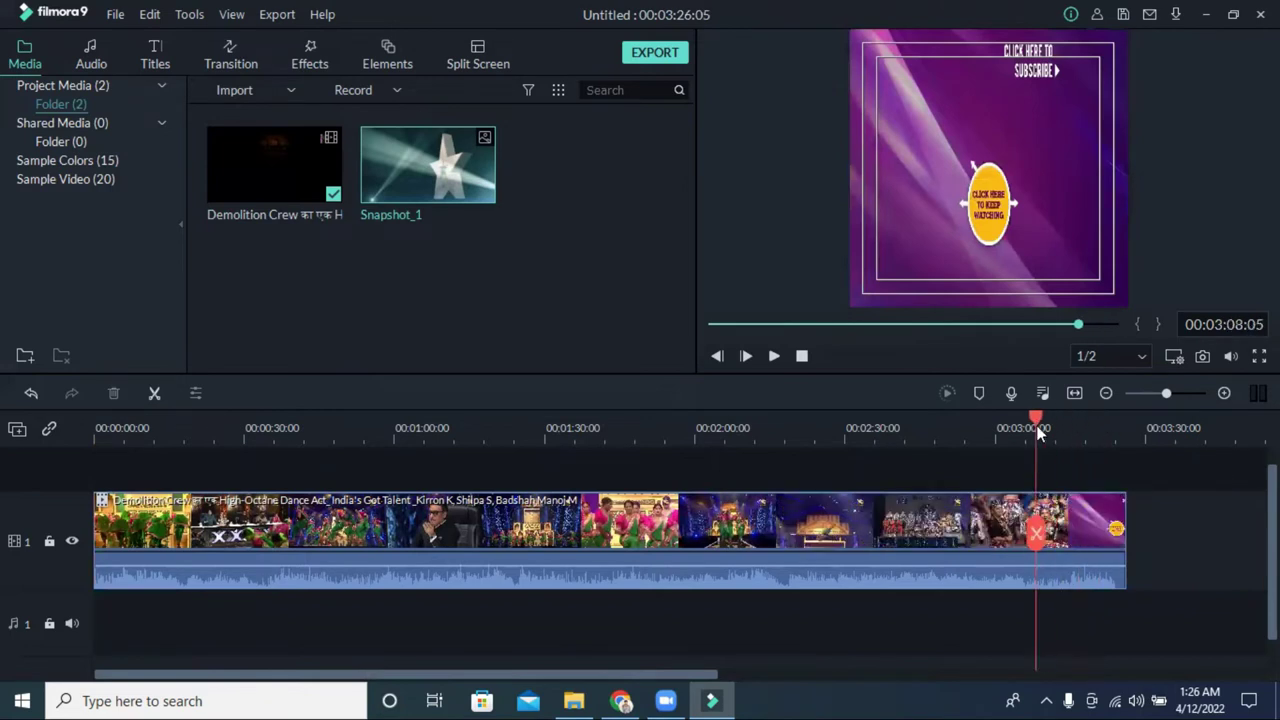
{"action": "left_click", "coordinate": [975, 429]}
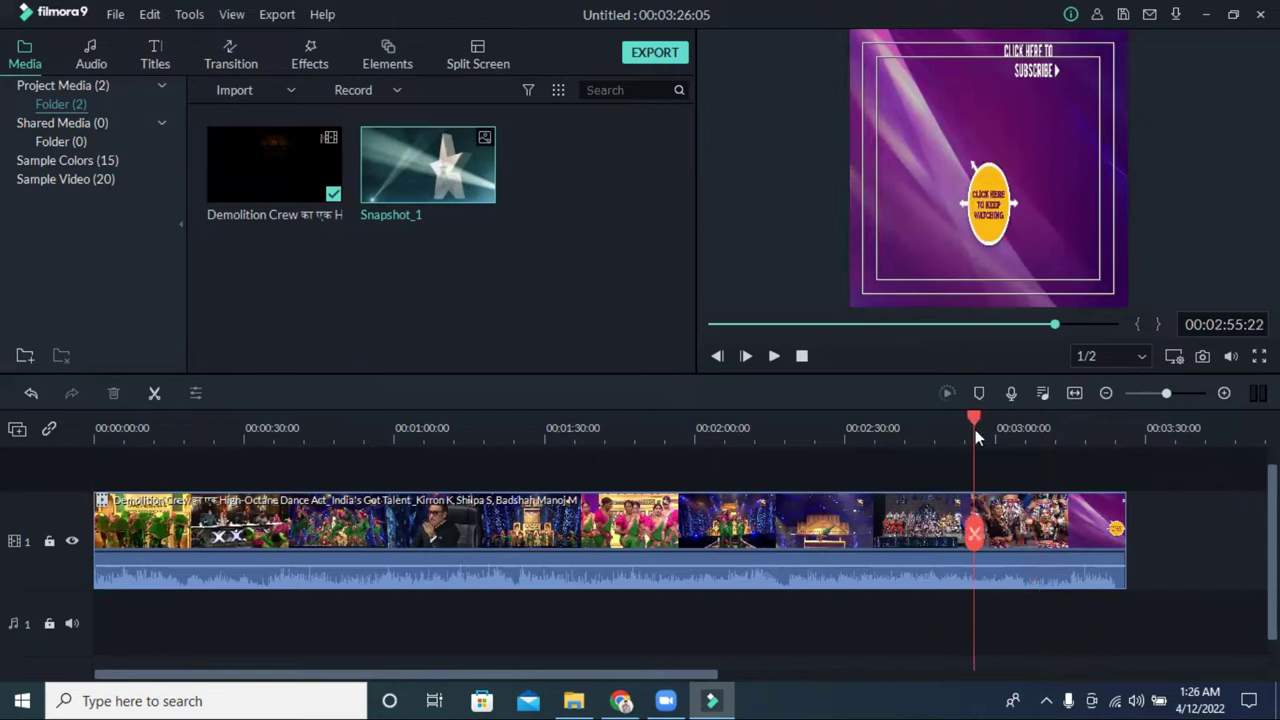
{"action": "left_click", "coordinate": [960, 538]}
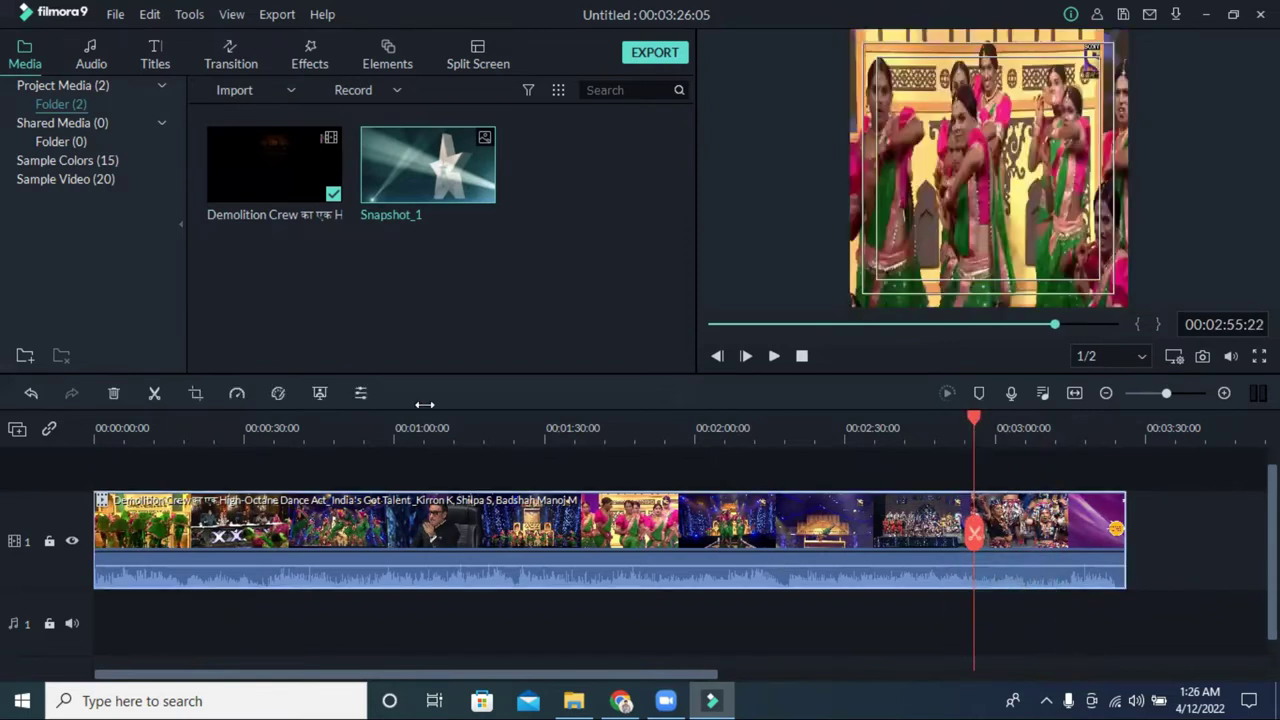
{"action": "left_click", "coordinate": [155, 393]}
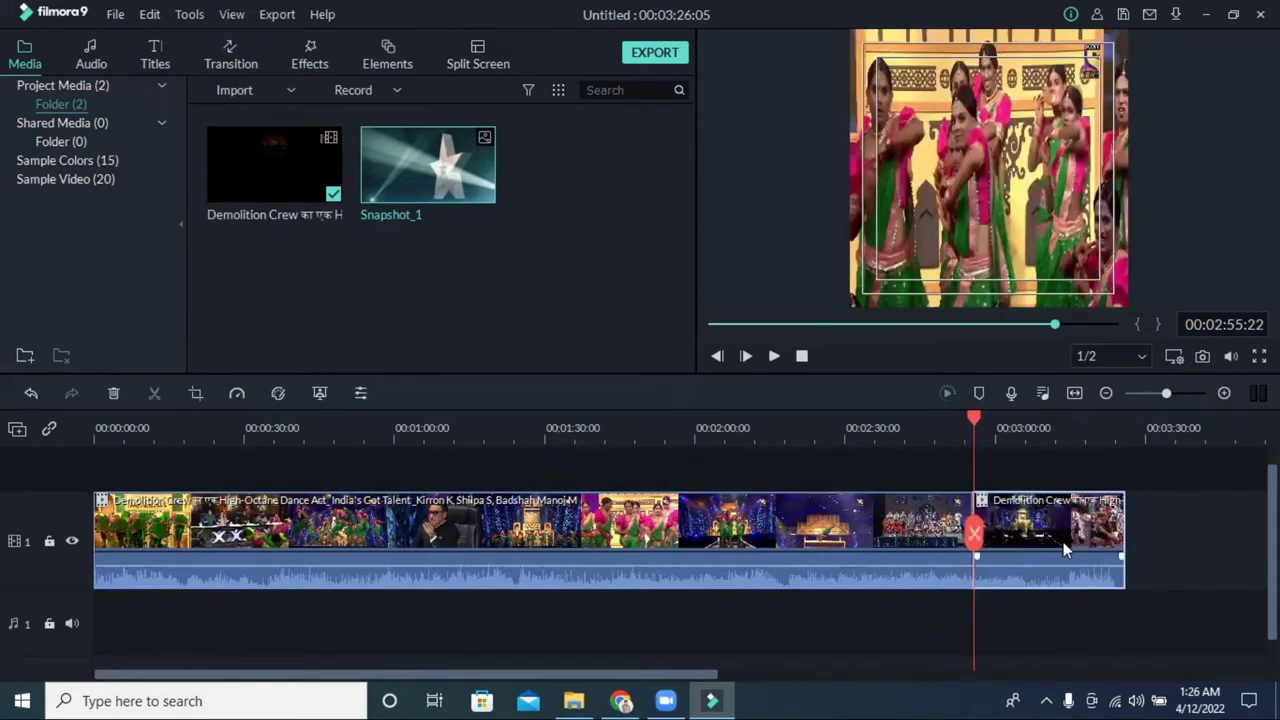
{"action": "left_click", "coordinate": [108, 393]}
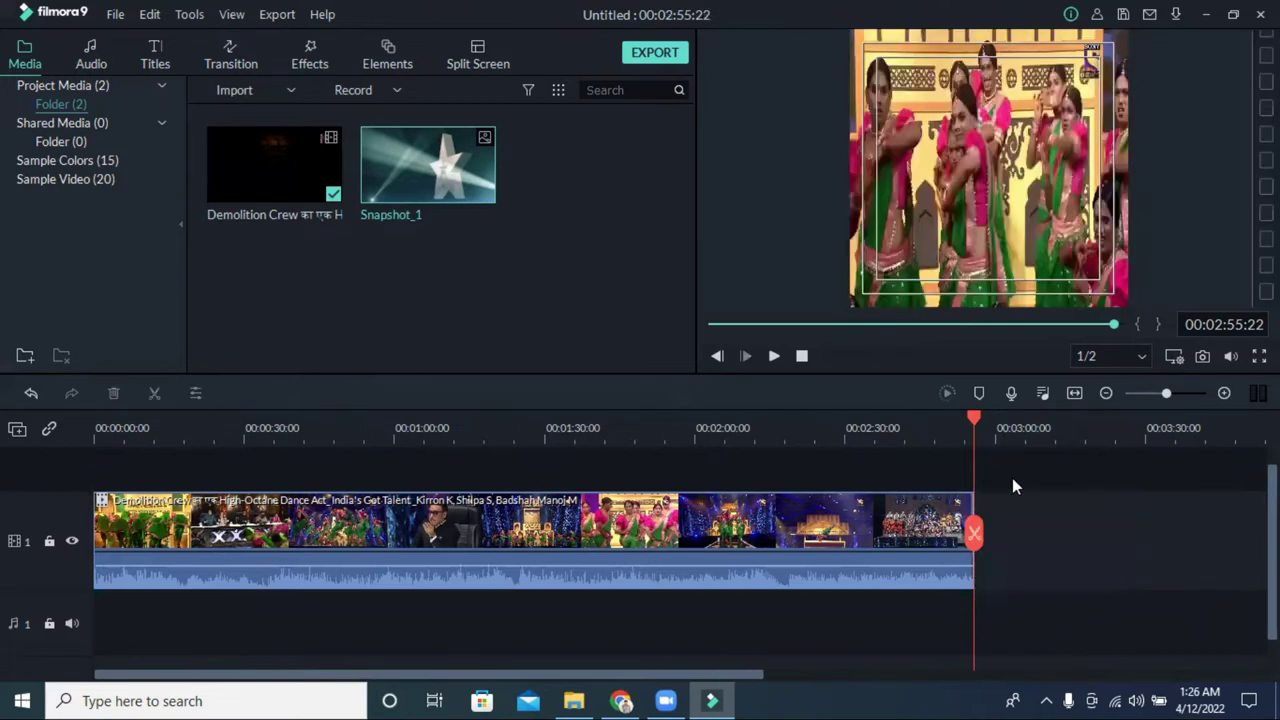
Stretch the clip horizontally past the preview frame's right edge so the channel logo falls outside the square.
{"action": "double_click", "coordinate": [929, 215]}
{"action": "left_click_drag", "start_coordinate": [929, 215], "coordinate": [994, 134]}
{"action": "left_click_drag", "start_coordinate": [1131, 167], "coordinate": [1183, 167]}
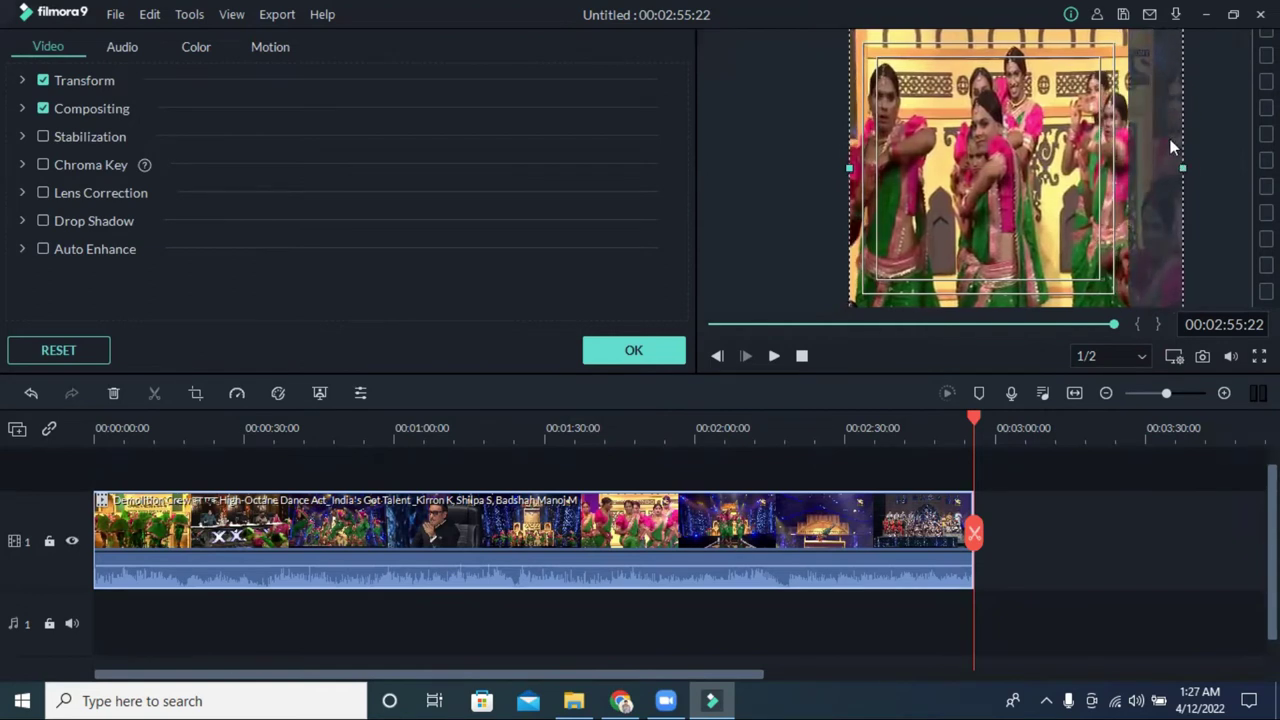
{"action": "left_click", "coordinate": [1086, 541]}
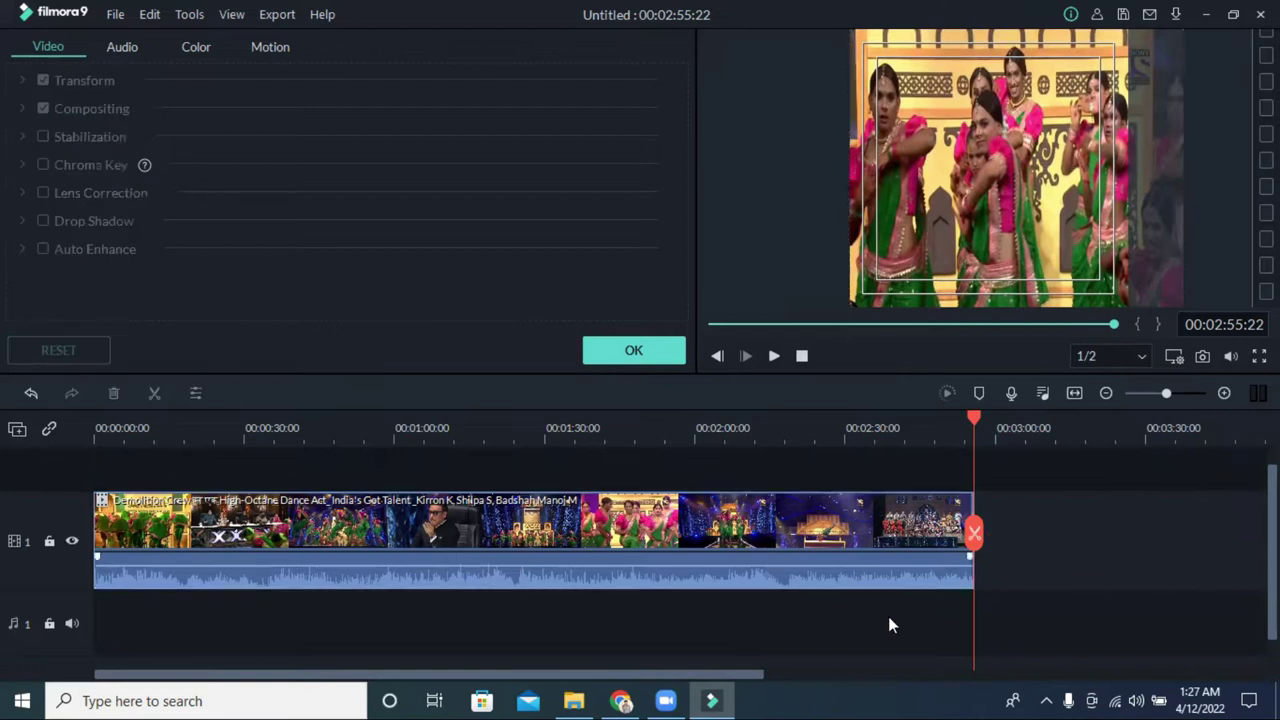
Set the clip's audio equalizer to Soft and apply the audio adjustments.
{"action": "left_click", "coordinate": [693, 567]}
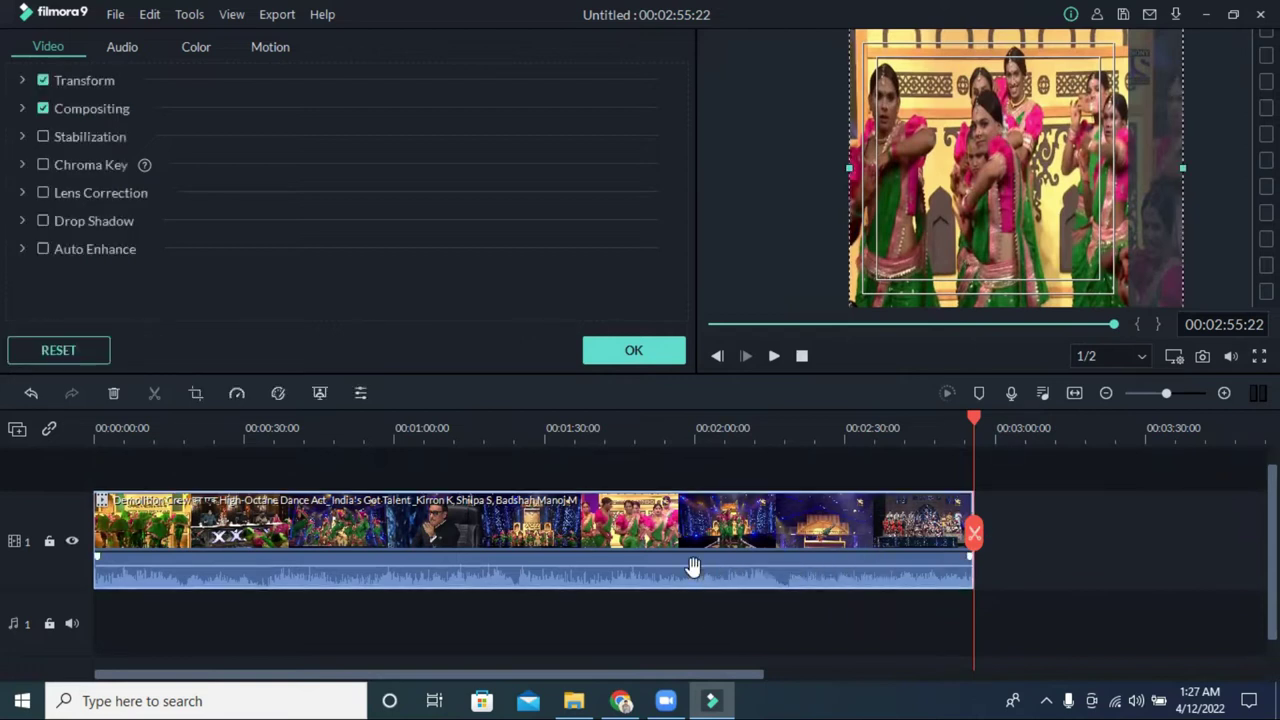
{"action": "right_click", "coordinate": [471, 563]}
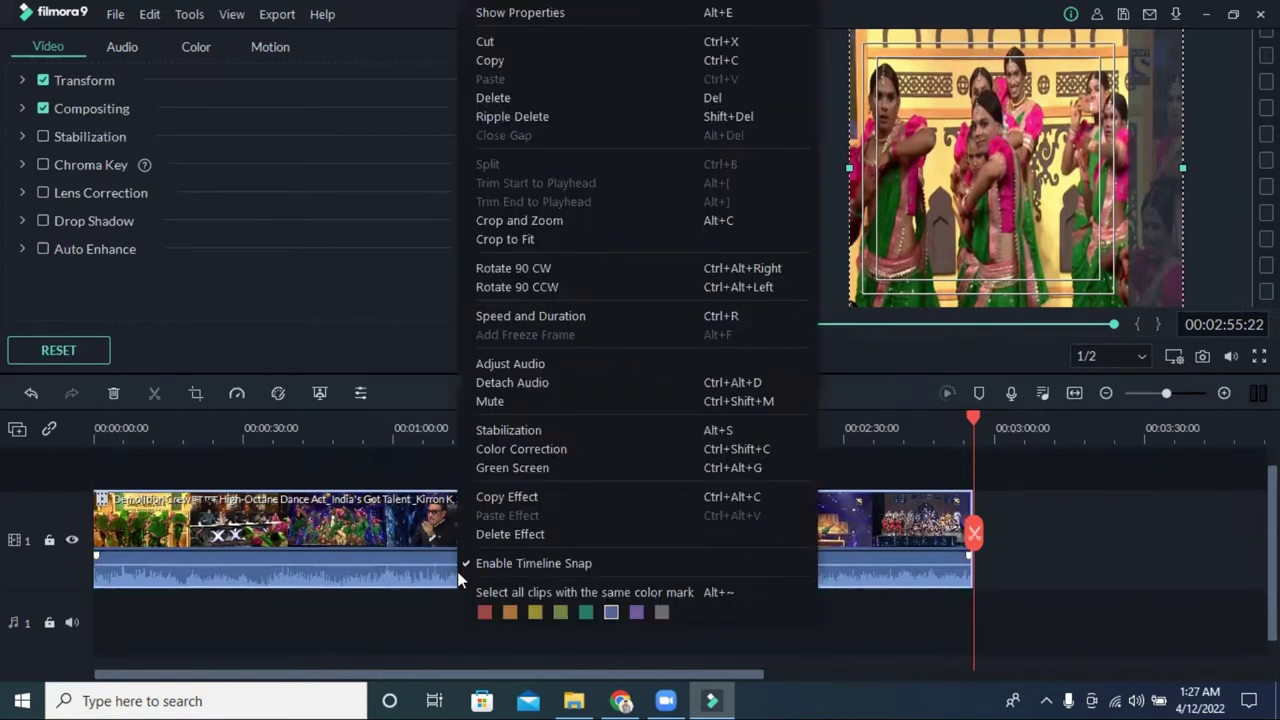
{"action": "left_click", "coordinate": [538, 364]}
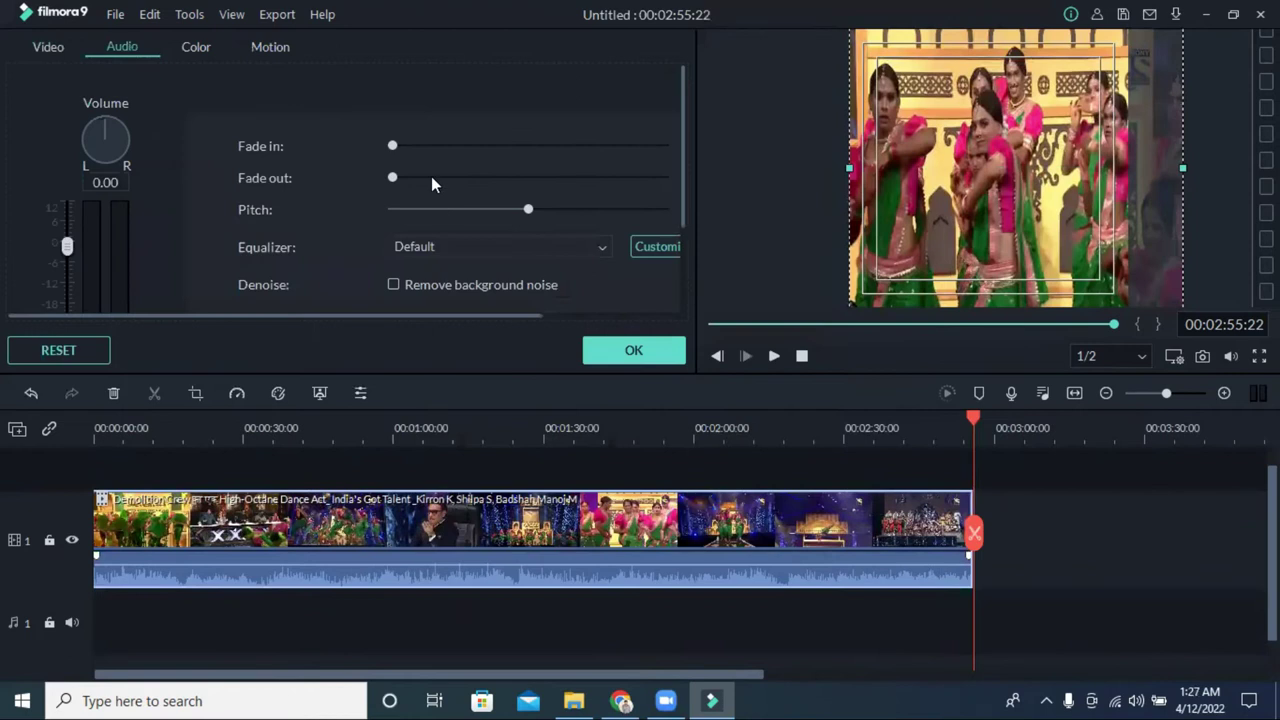
{"action": "left_click", "coordinate": [443, 252]}
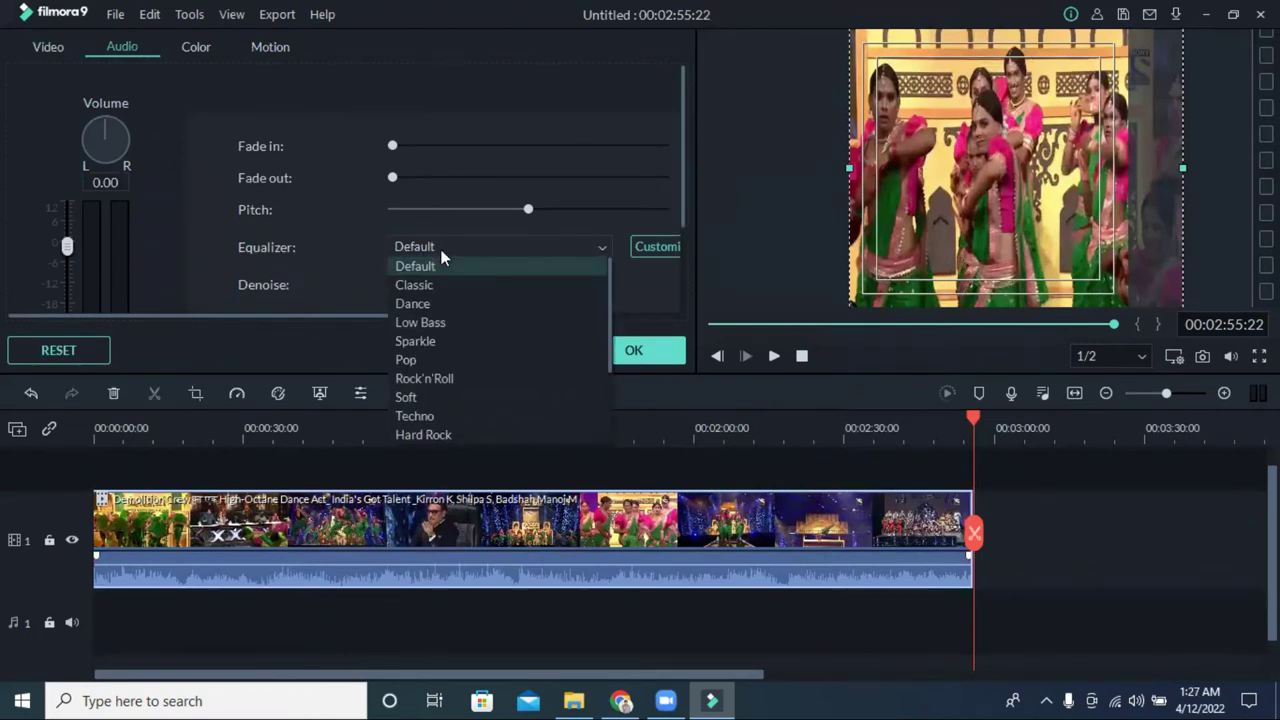
{"action": "left_click", "coordinate": [446, 398]}
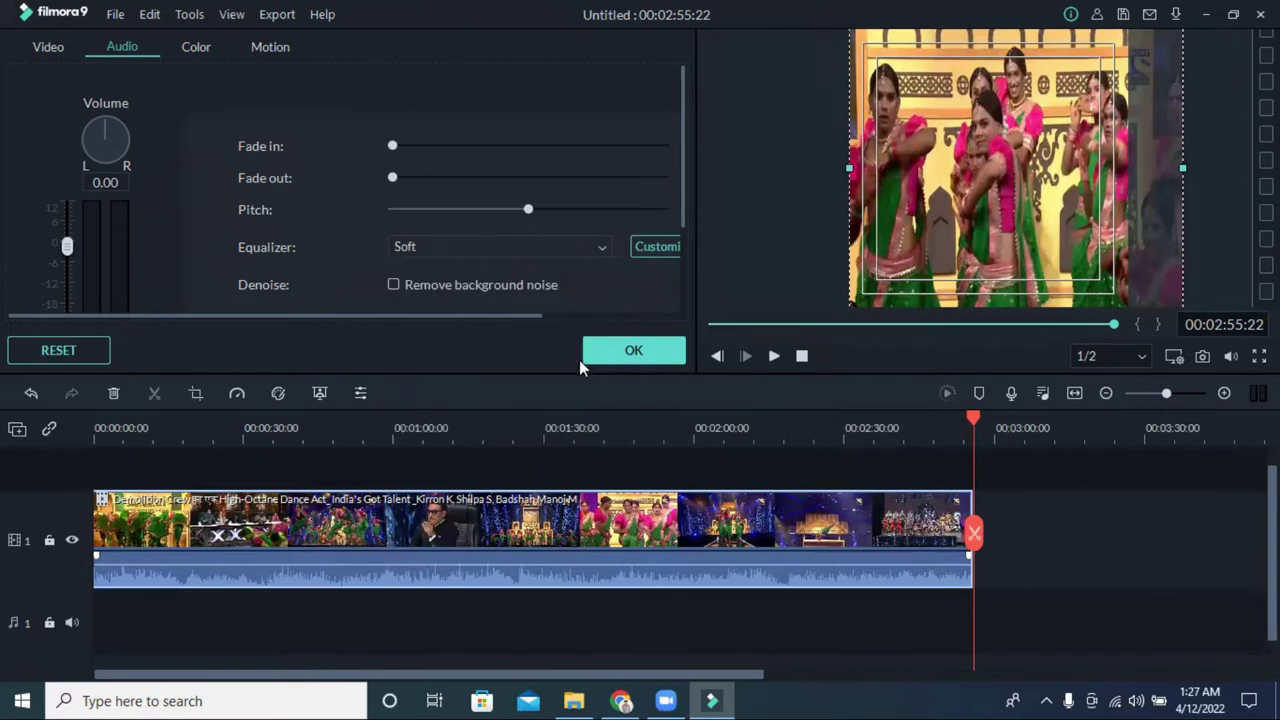
{"action": "scroll", "coordinate": [558, 243], "scroll_direction": "down", "scroll_amount": 2}
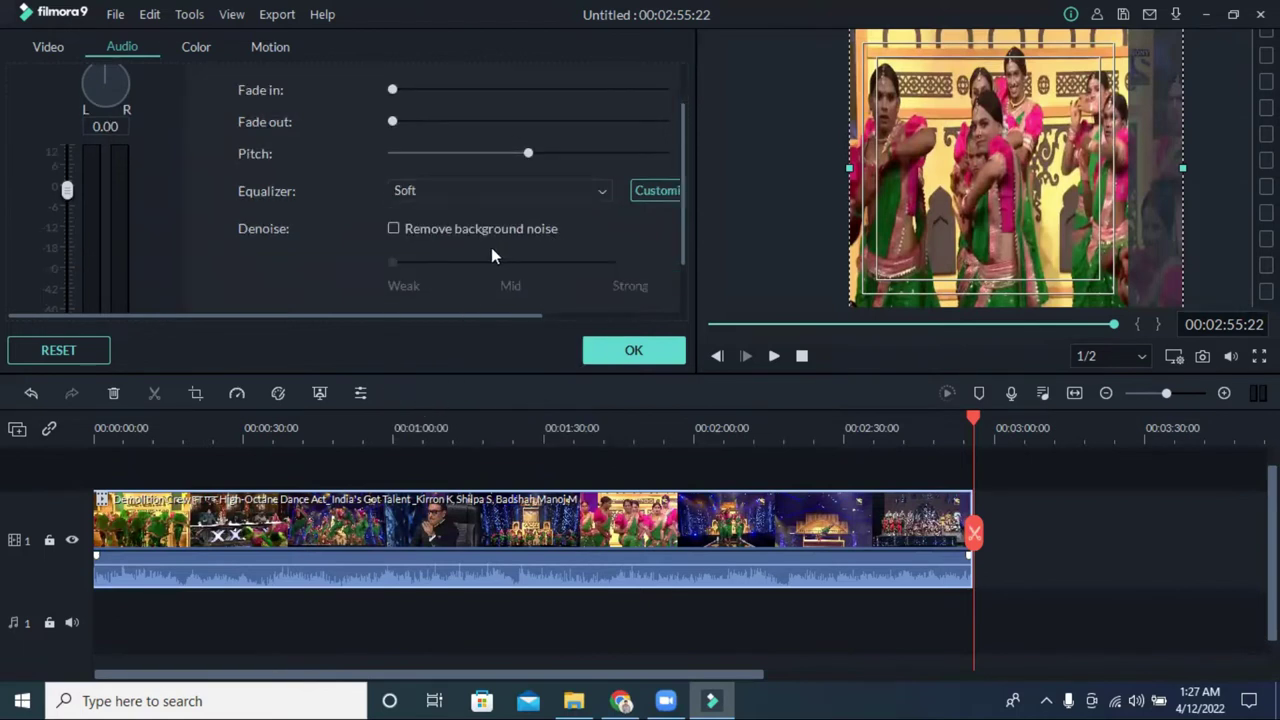
{"action": "scroll", "coordinate": [558, 243], "scroll_direction": "up", "scroll_amount": 2}
{"action": "scroll", "coordinate": [446, 210], "scroll_direction": "down", "scroll_amount": 2}
{"action": "mouse_move", "coordinate": [67, 189]}
{"action": "left_mouse_down"}
{"action": "mouse_move", "coordinate": [64, 167]}
{"action": "mouse_move", "coordinate": [68, 196]}
{"action": "left_mouse_up"}
{"action": "left_click", "coordinate": [439, 200]}
{"action": "left_click", "coordinate": [437, 345]}
{"action": "left_click", "coordinate": [638, 355]}
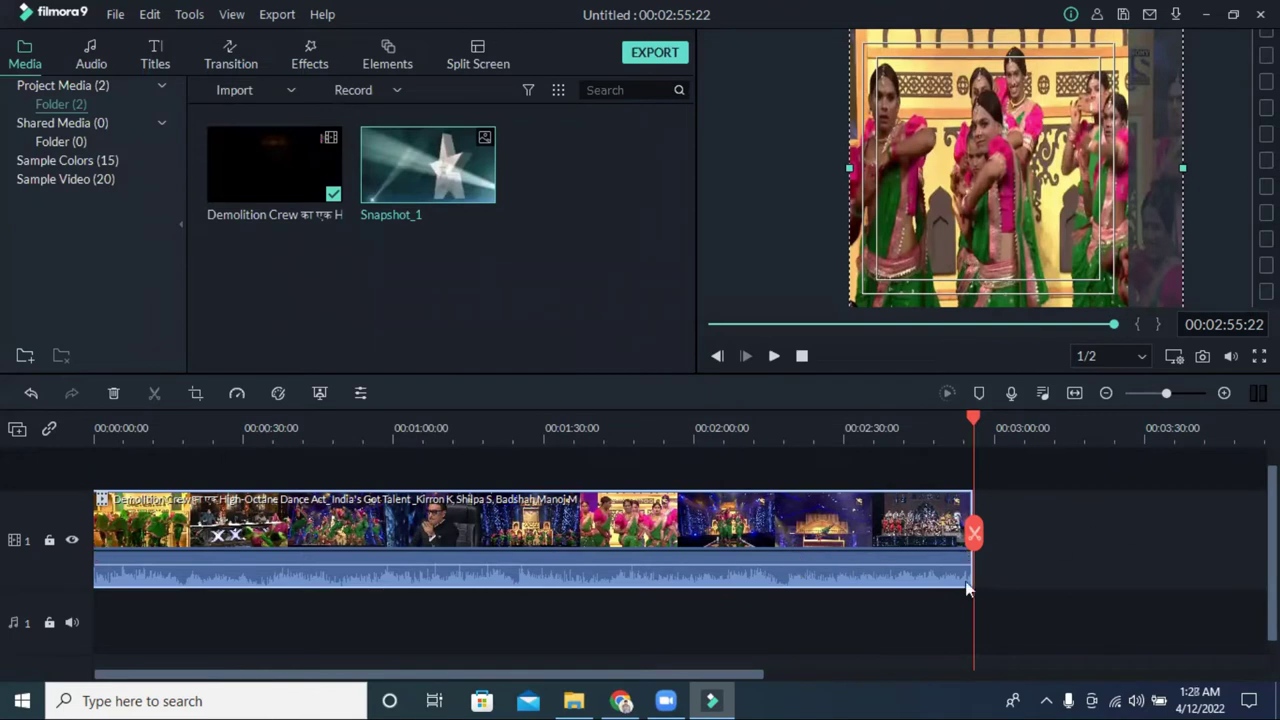
Play the start of the edited clip, then flip the clip horizontally in its Transform settings.
{"action": "left_click_drag", "start_coordinate": [975, 416], "coordinate": [95, 428]}
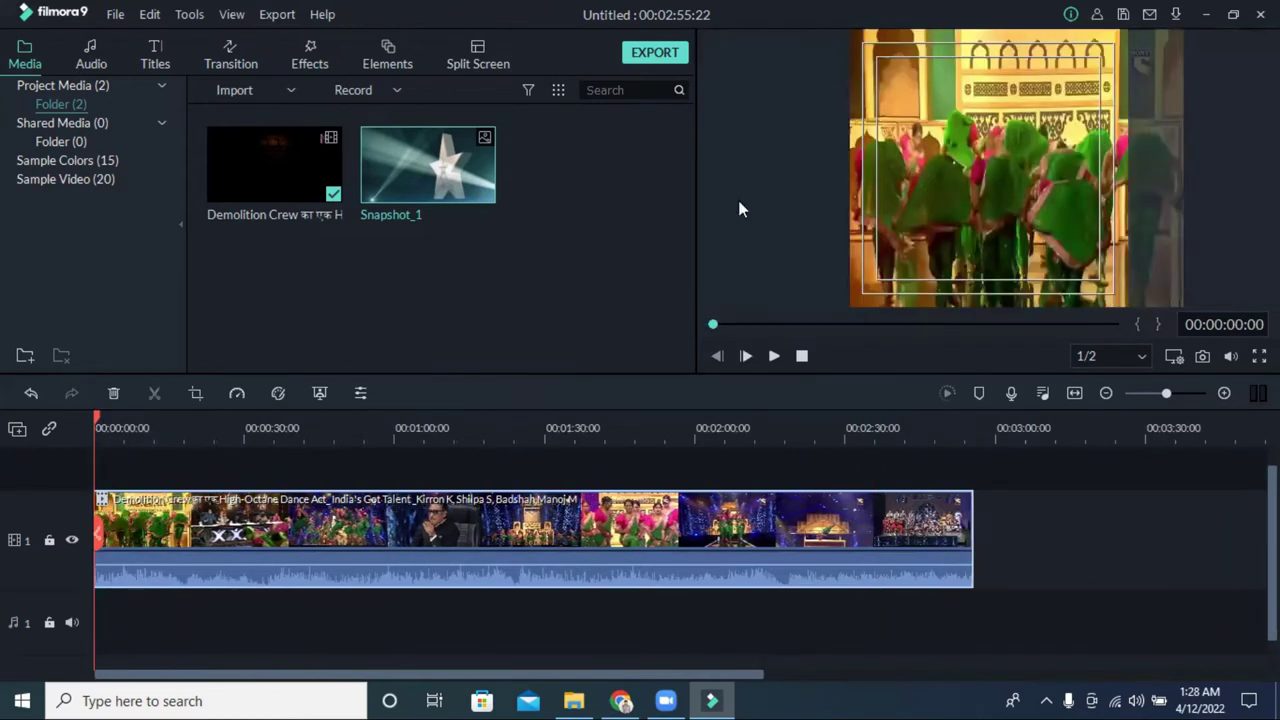
{"action": "key", "text": "space"}
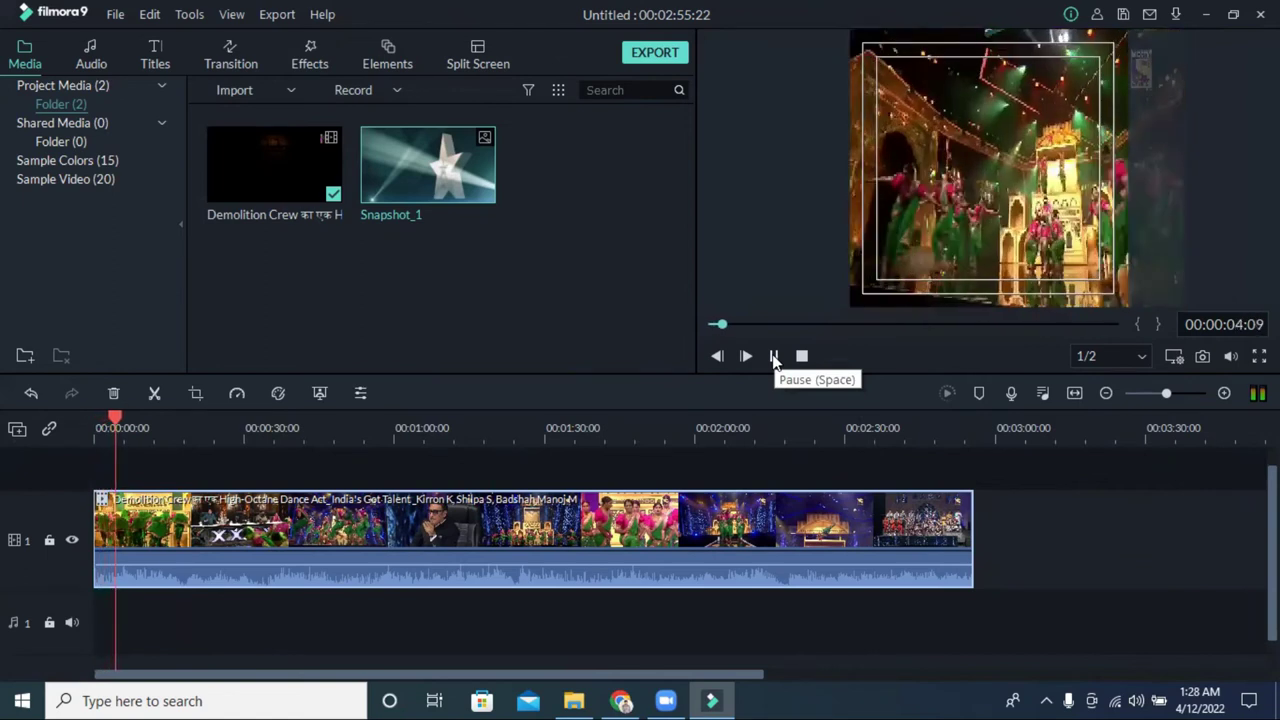
{"action": "left_click", "coordinate": [774, 356]}
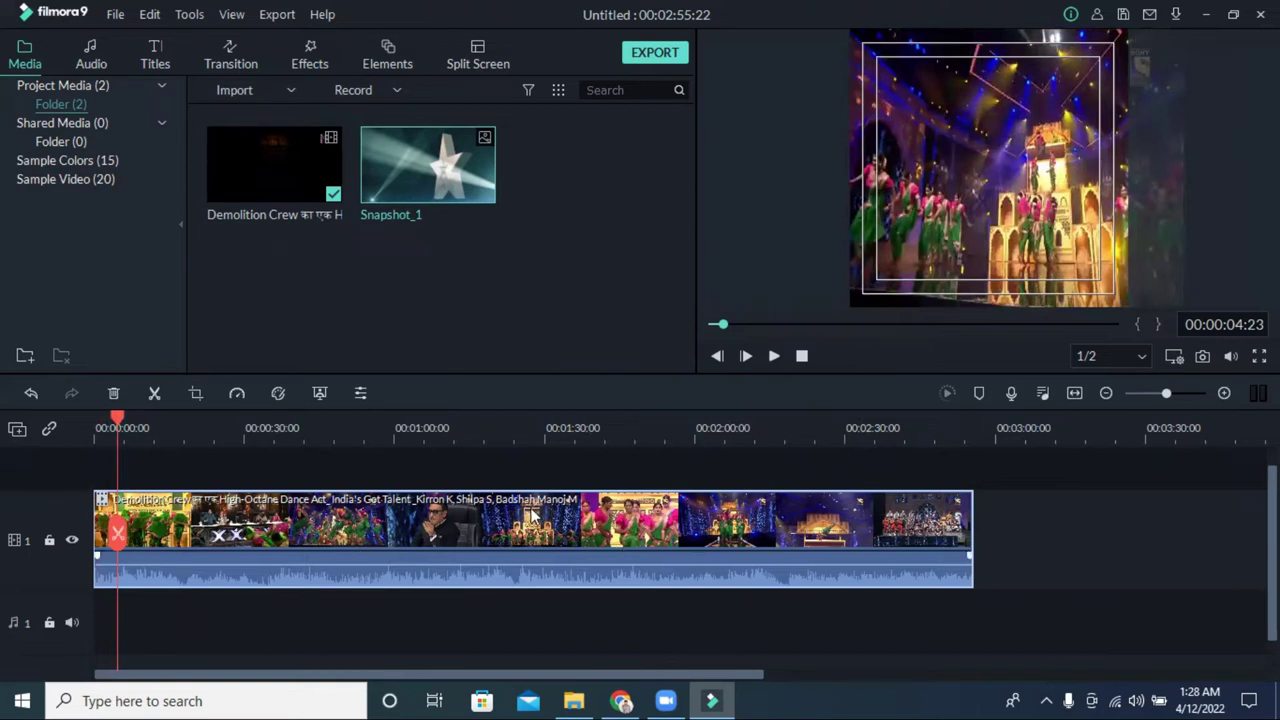
{"action": "left_click", "coordinate": [360, 393]}
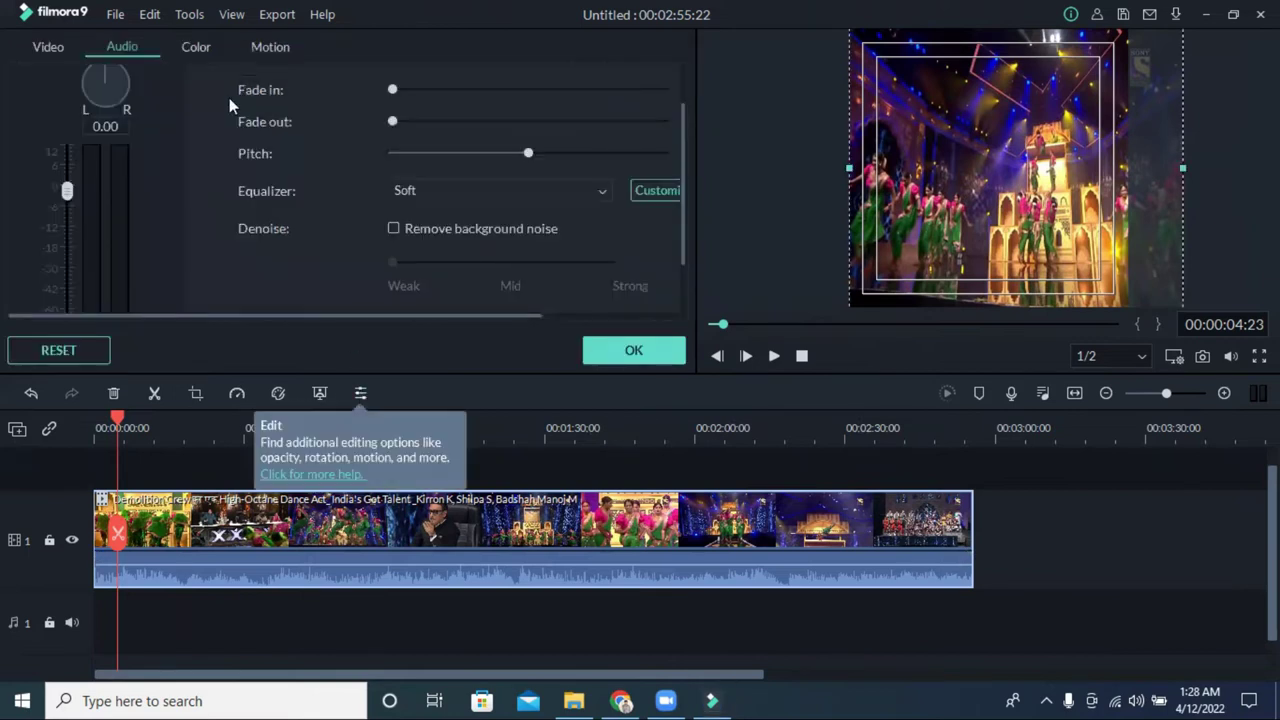
{"action": "left_click", "coordinate": [50, 50]}
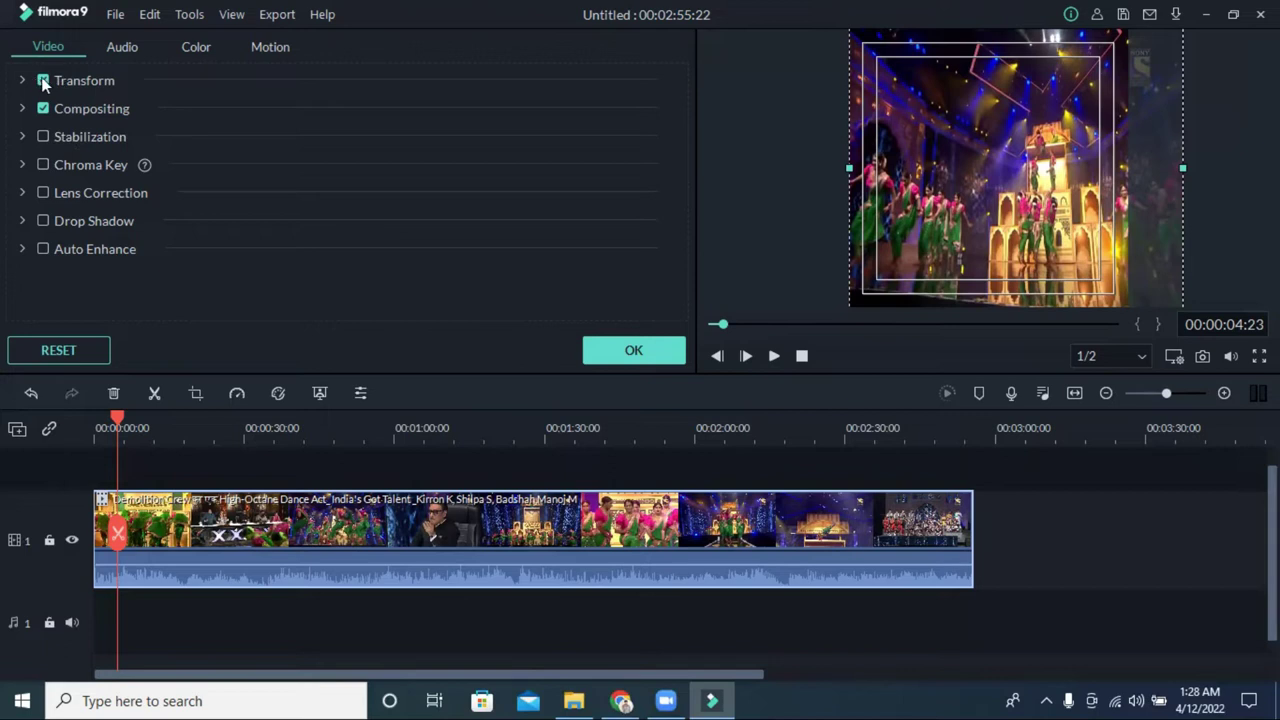
{"action": "left_click", "coordinate": [80, 83]}
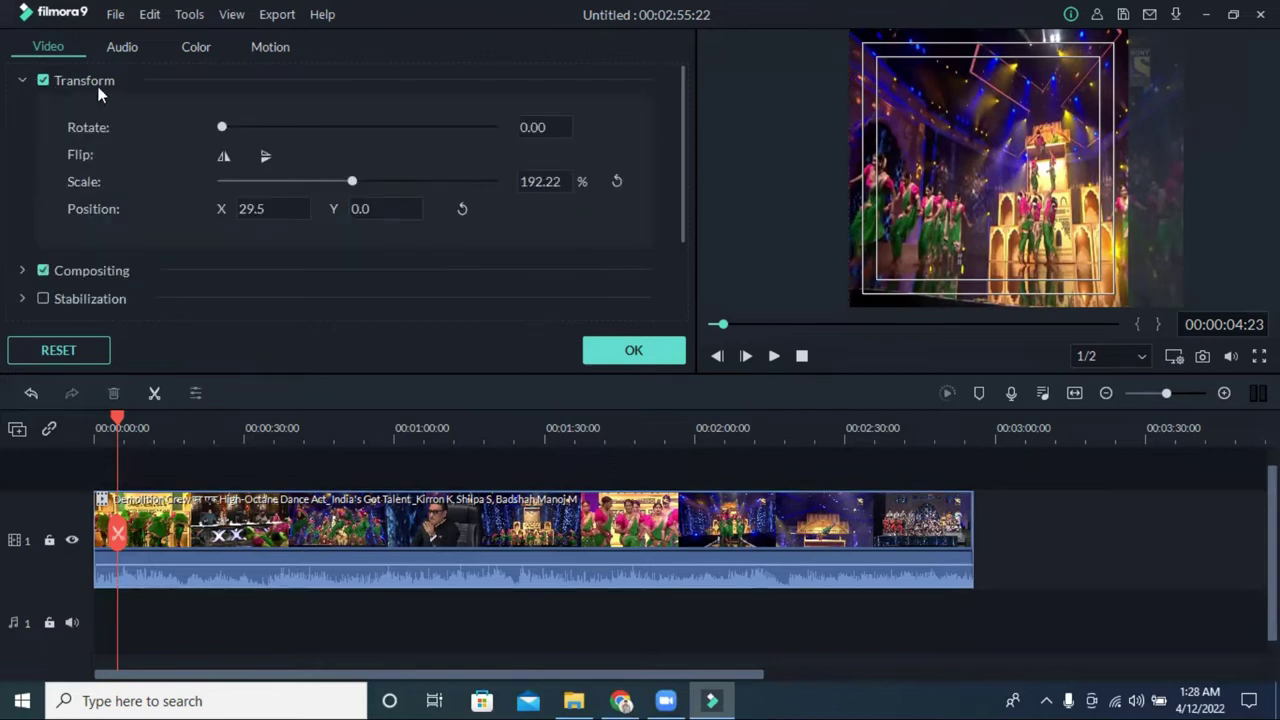
{"action": "left_click", "coordinate": [223, 158]}
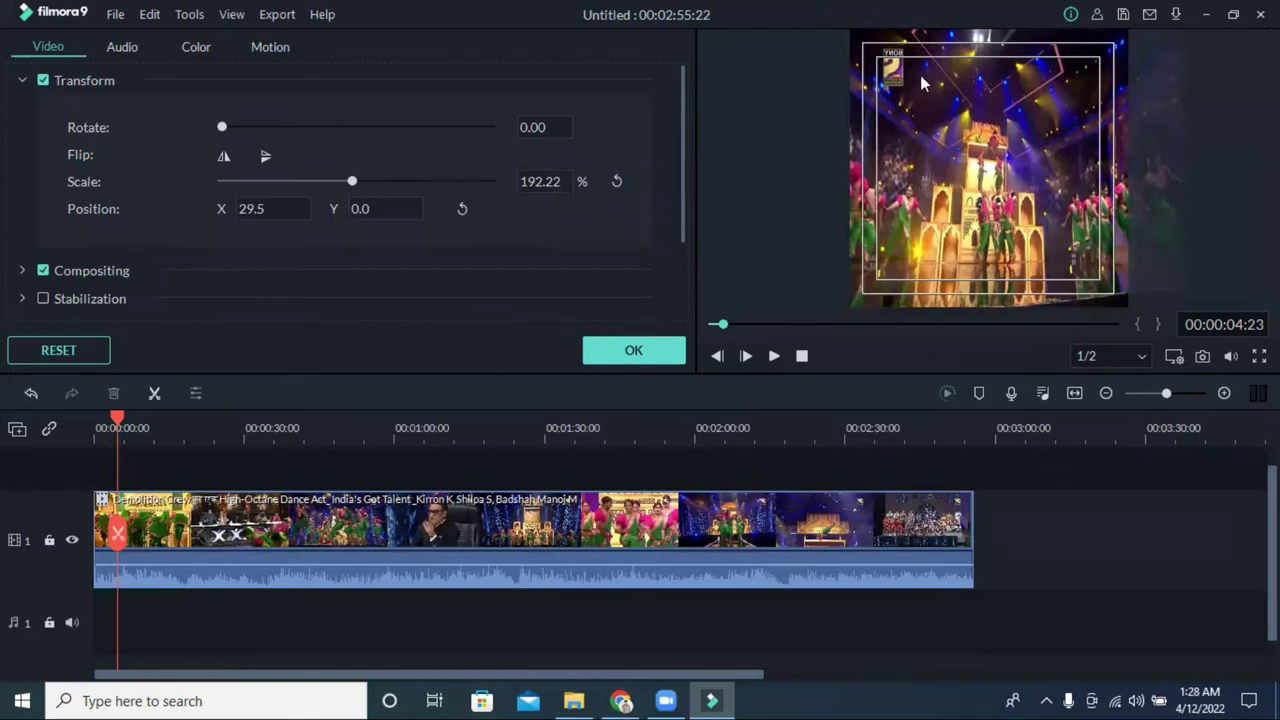
Stretch the mirrored clip past the frame's left edge, position it at X -17.8 with the logo outside the square, and apply the settings.
{"action": "left_click", "coordinate": [880, 102]}
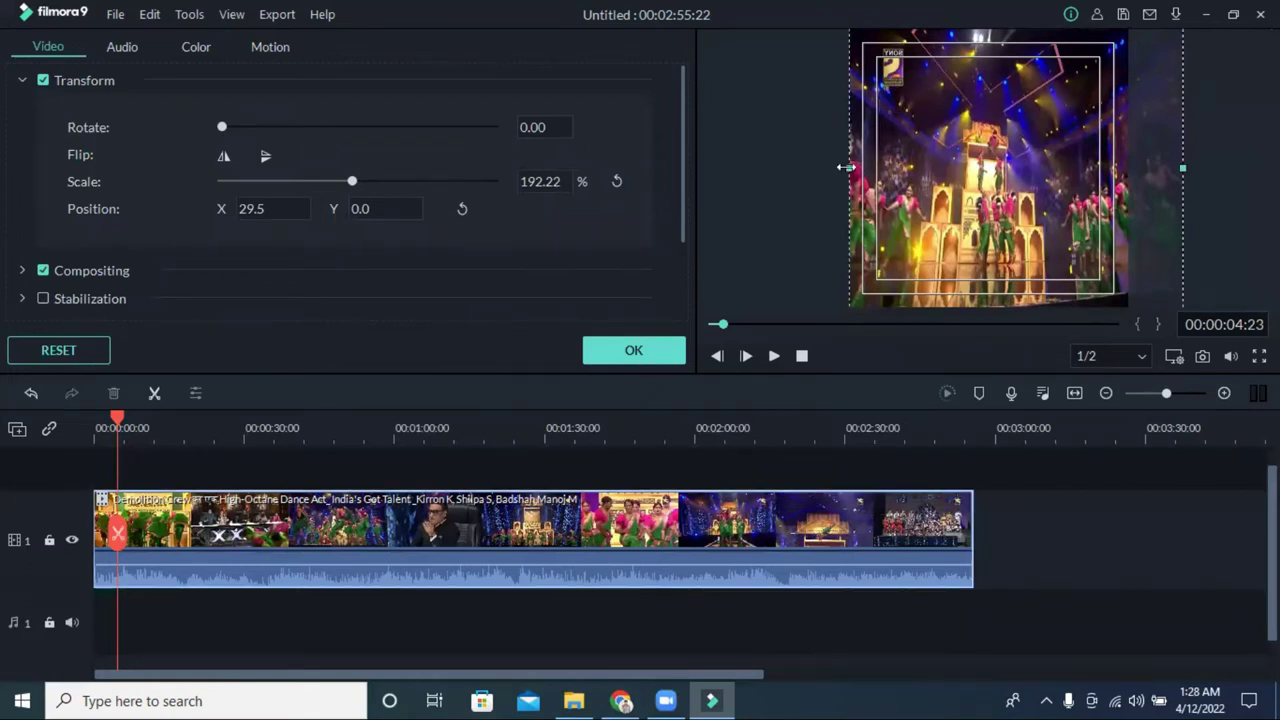
{"action": "mouse_move", "coordinate": [1184, 167]}
{"action": "left_mouse_down"}
{"action": "mouse_move", "coordinate": [1158, 160]}
{"action": "mouse_move", "coordinate": [1182, 155]}
{"action": "mouse_move", "coordinate": [1178, 165]}
{"action": "left_mouse_up"}
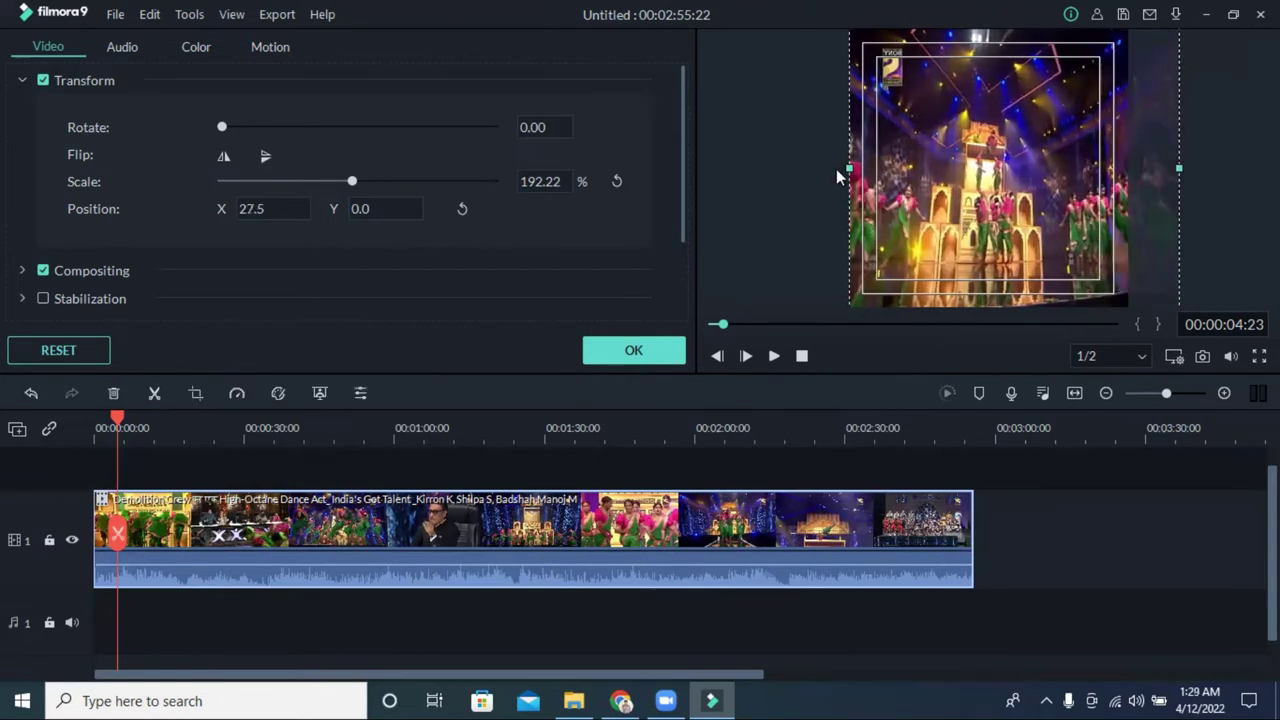
{"action": "left_click_drag", "start_coordinate": [848, 157], "coordinate": [788, 169]}
{"action": "left_click_drag", "start_coordinate": [1060, 176], "coordinate": [1051, 160]}
{"action": "left_click", "coordinate": [1236, 147]}
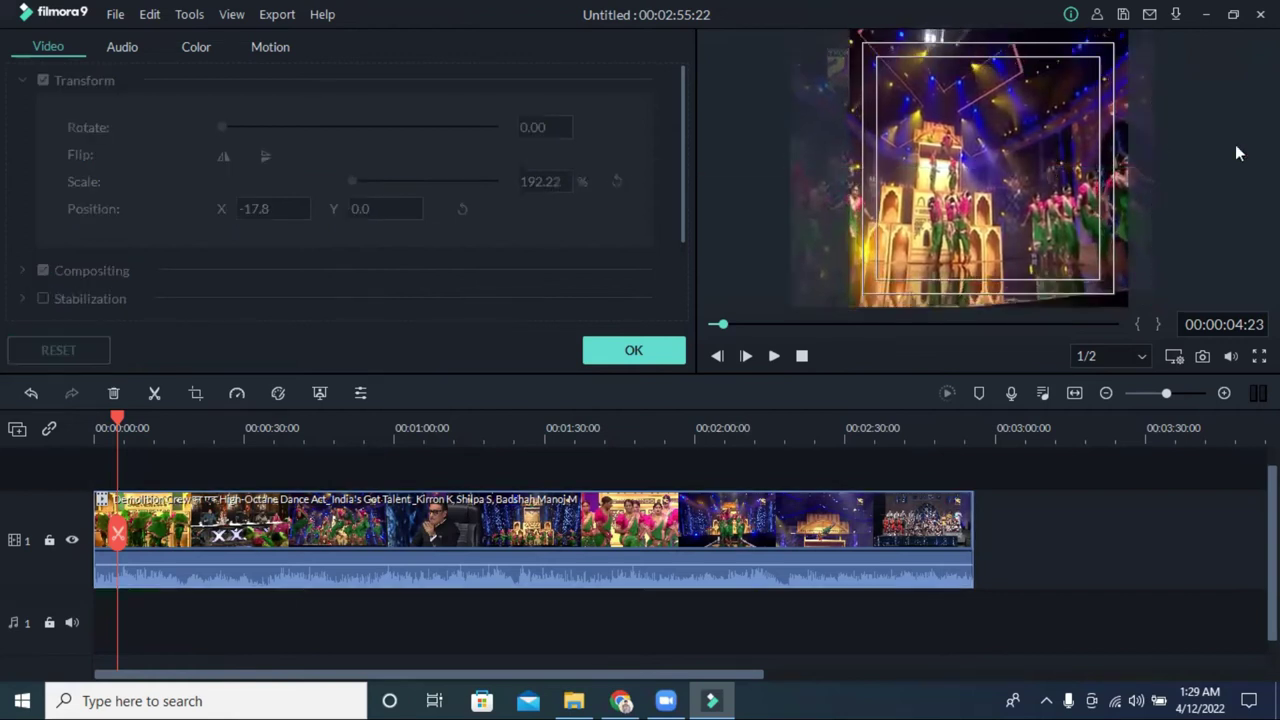
{"action": "left_click", "coordinate": [774, 356]}
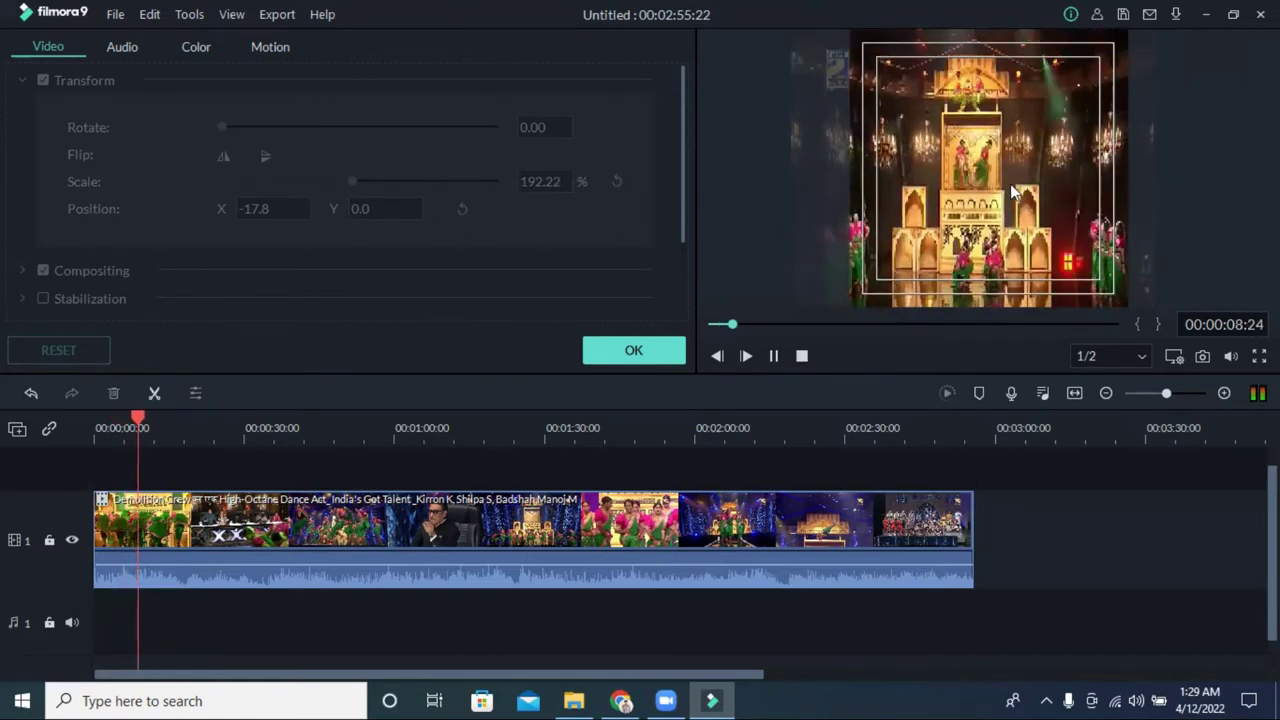
{"action": "left_click", "coordinate": [774, 356]}
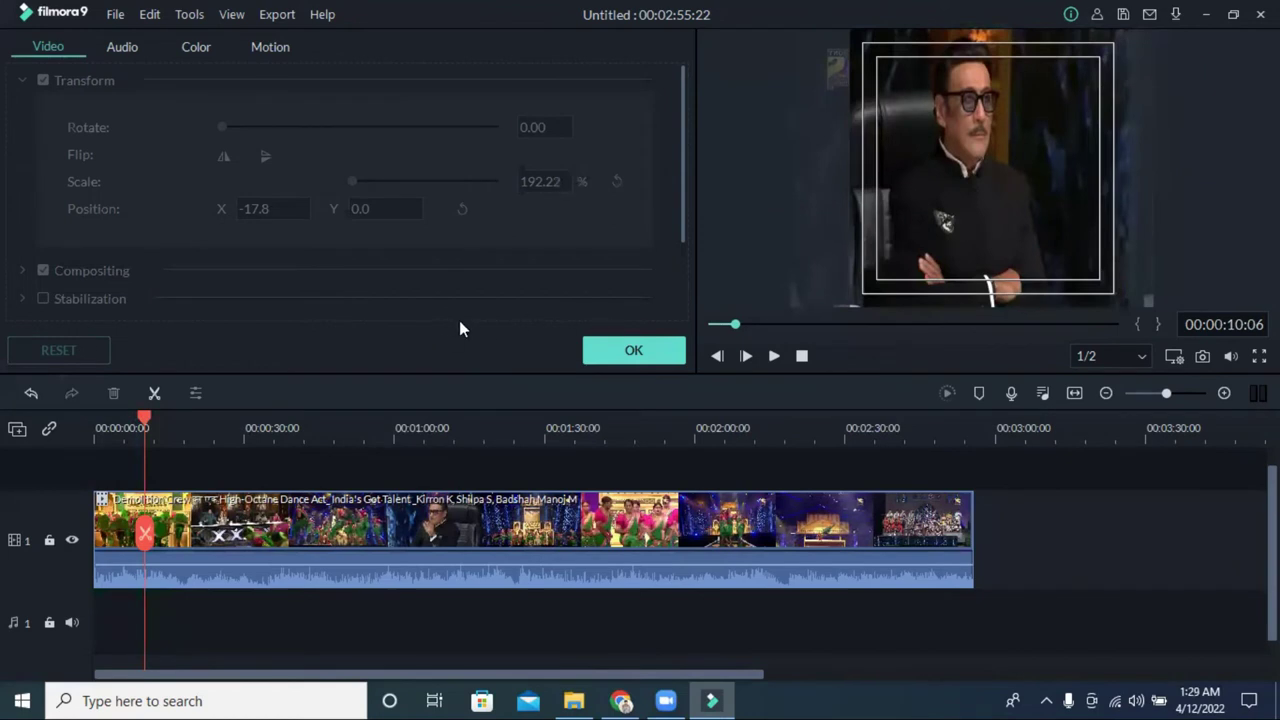
{"action": "left_click", "coordinate": [645, 358]}
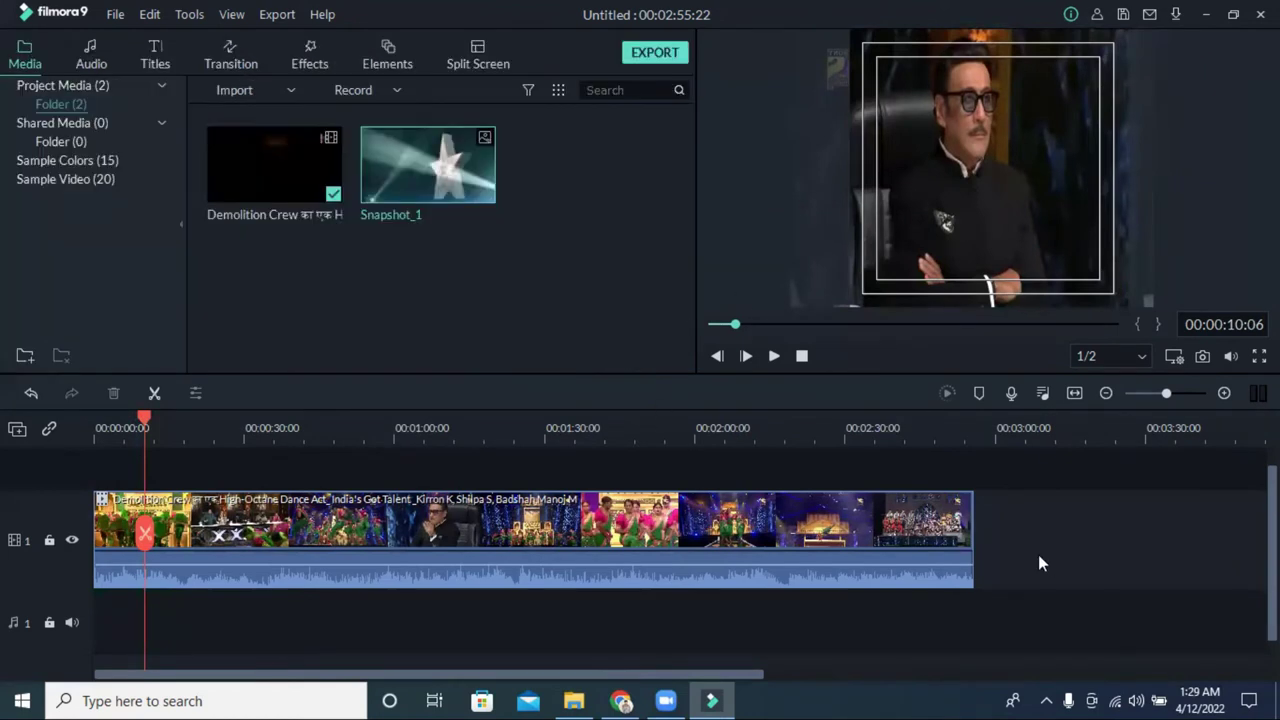
Split the clip at 00:00:09:13 and add the Blurry Roll 2 transition from the Speed Blur category at the cut.
{"action": "left_click", "coordinate": [768, 554]}
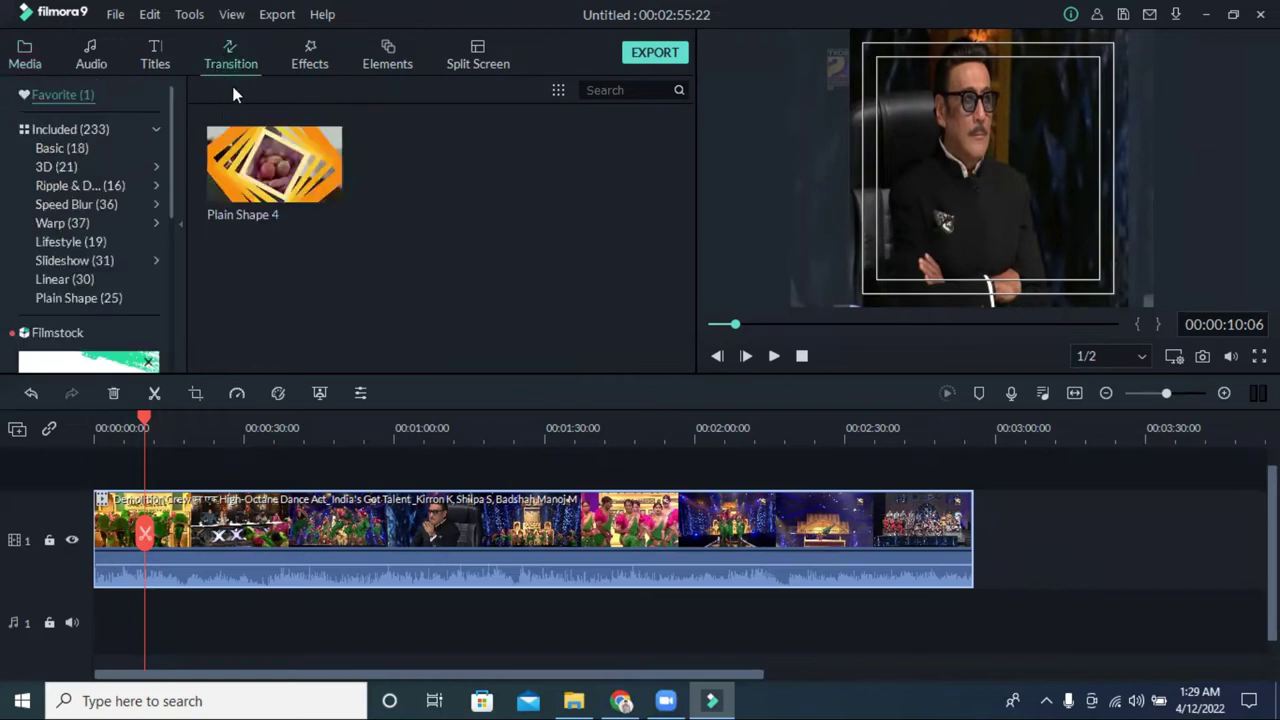
{"action": "left_click", "coordinate": [90, 187]}
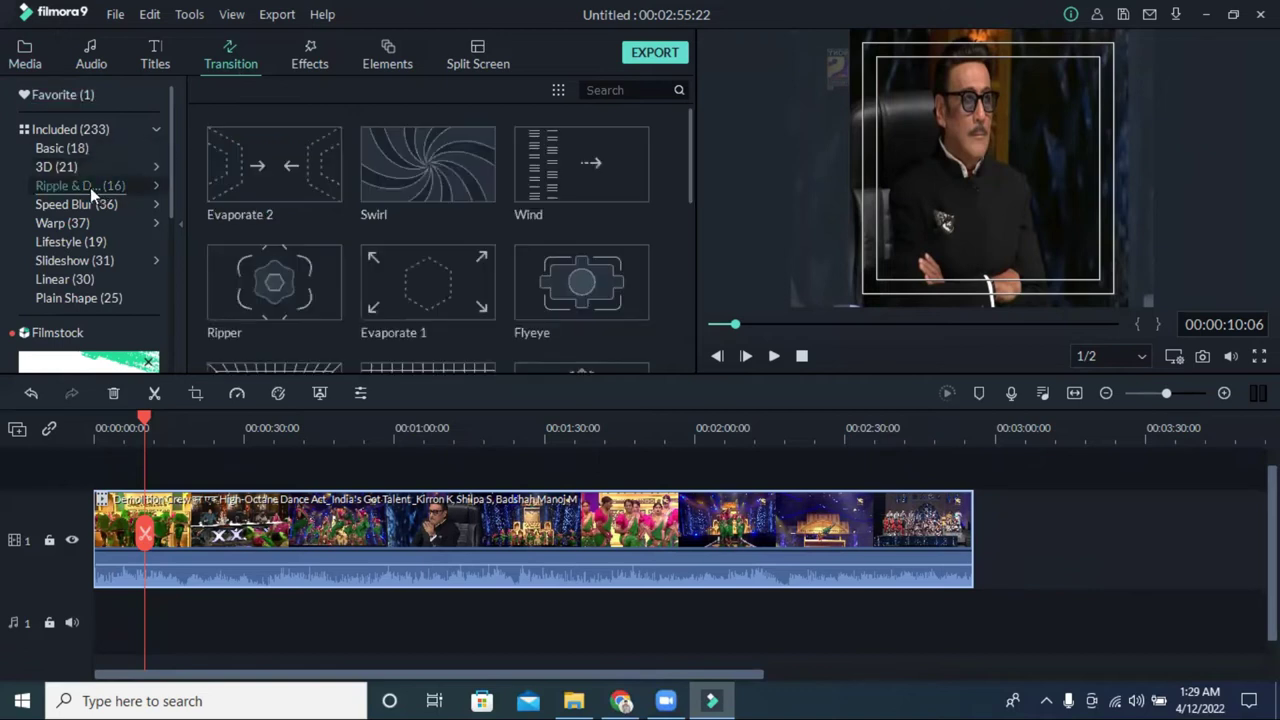
{"action": "left_click", "coordinate": [62, 208]}
{"action": "left_click", "coordinate": [58, 219]}
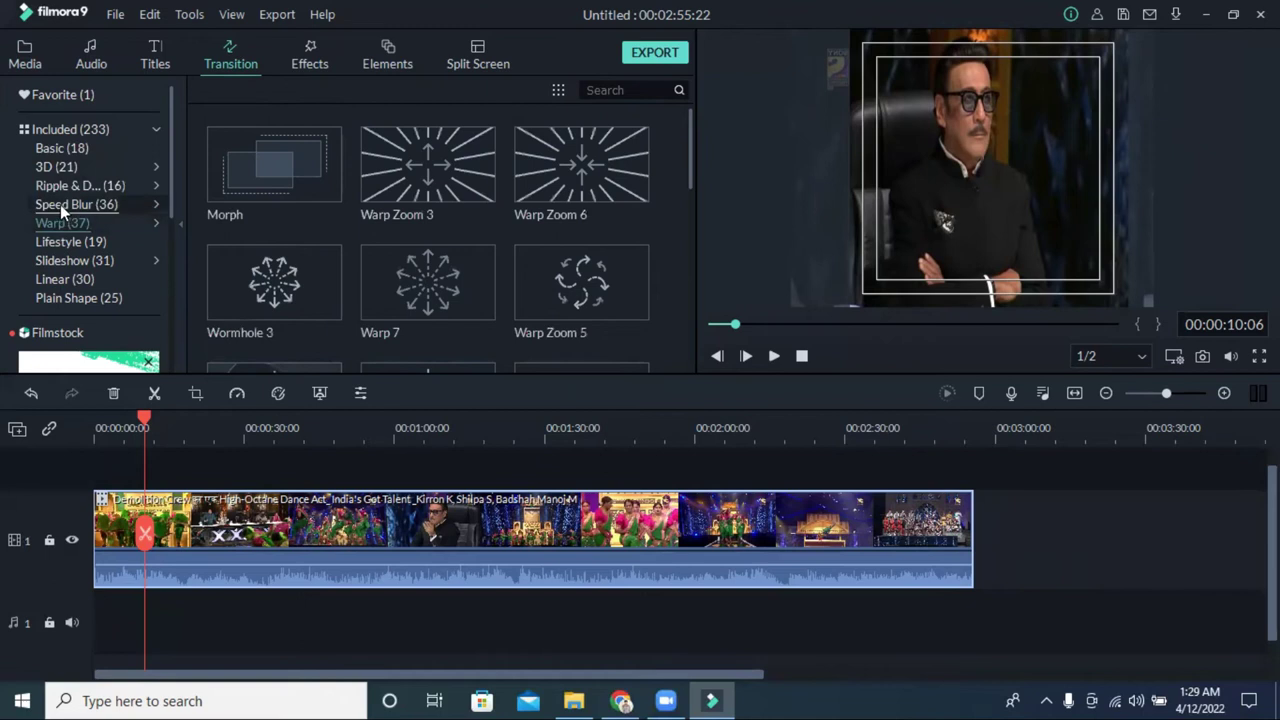
{"action": "left_click", "coordinate": [60, 205]}
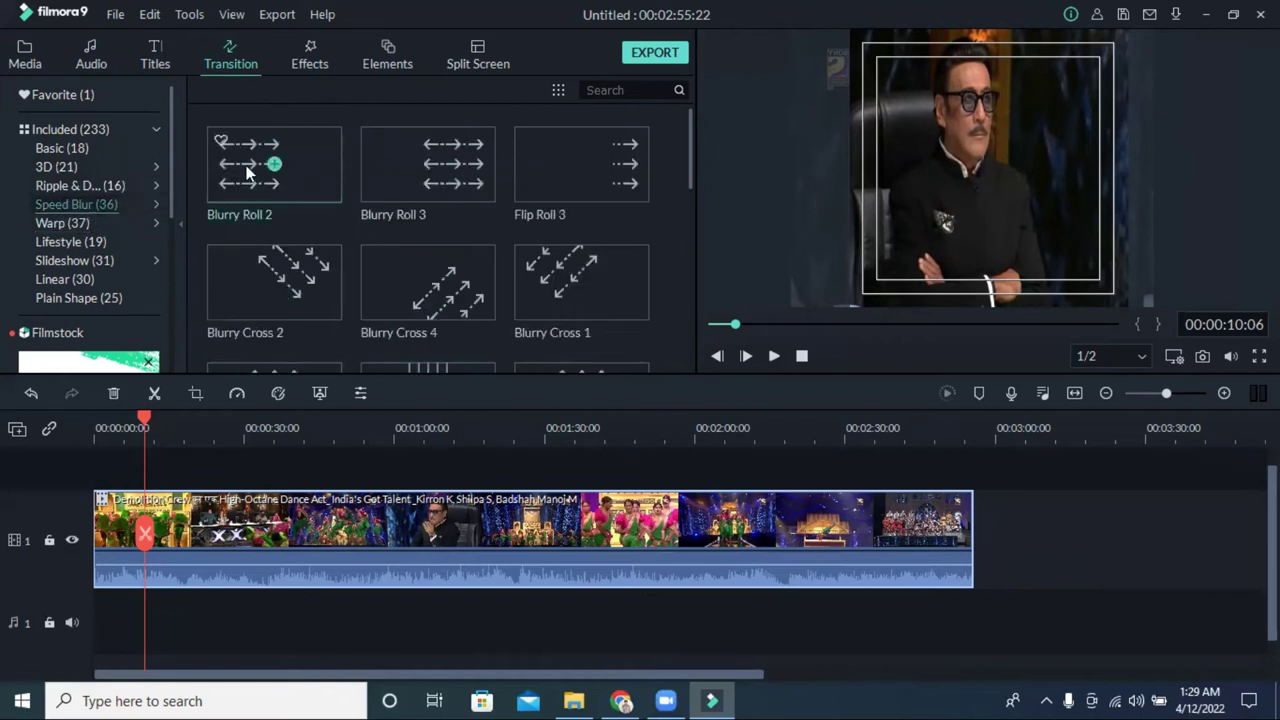
{"action": "mouse_move", "coordinate": [146, 418]}
{"action": "left_mouse_down"}
{"action": "mouse_move", "coordinate": [126, 418]}
{"action": "mouse_move", "coordinate": [169, 418]}
{"action": "mouse_move", "coordinate": [141, 418]}
{"action": "left_mouse_up"}
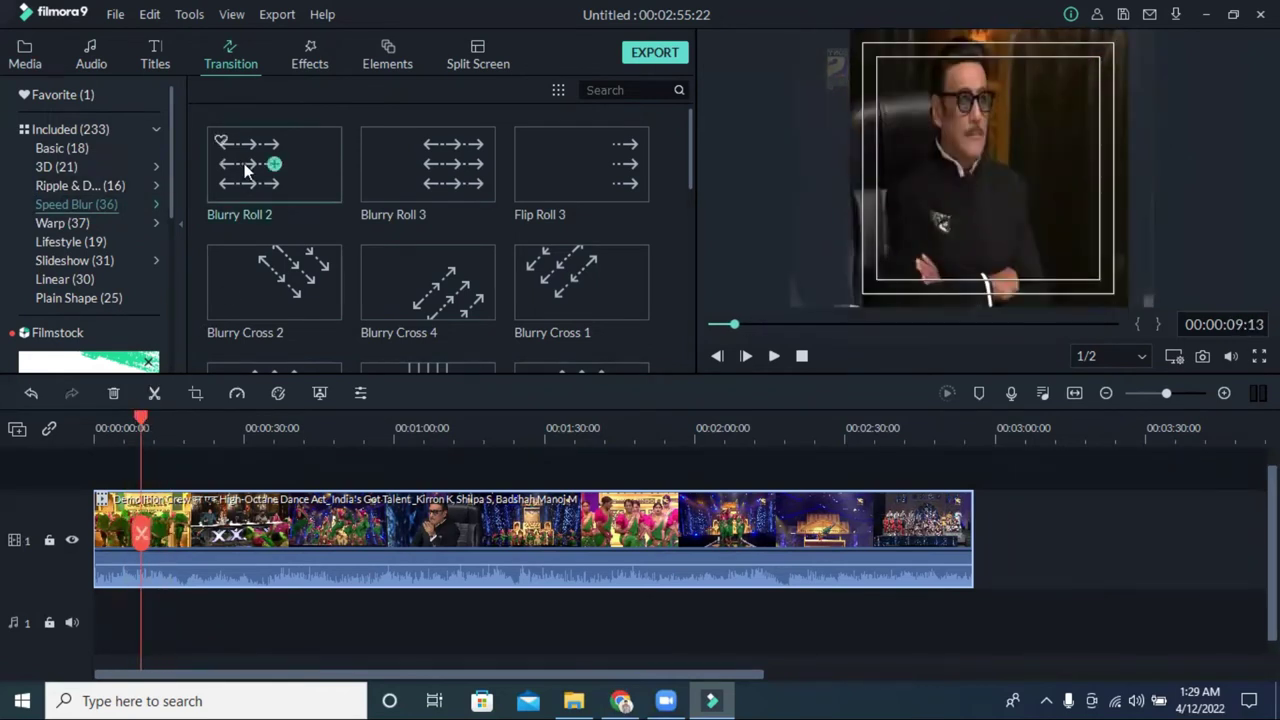
{"action": "left_click", "coordinate": [154, 393]}
{"action": "left_click_drag", "start_coordinate": [255, 165], "coordinate": [163, 445]}
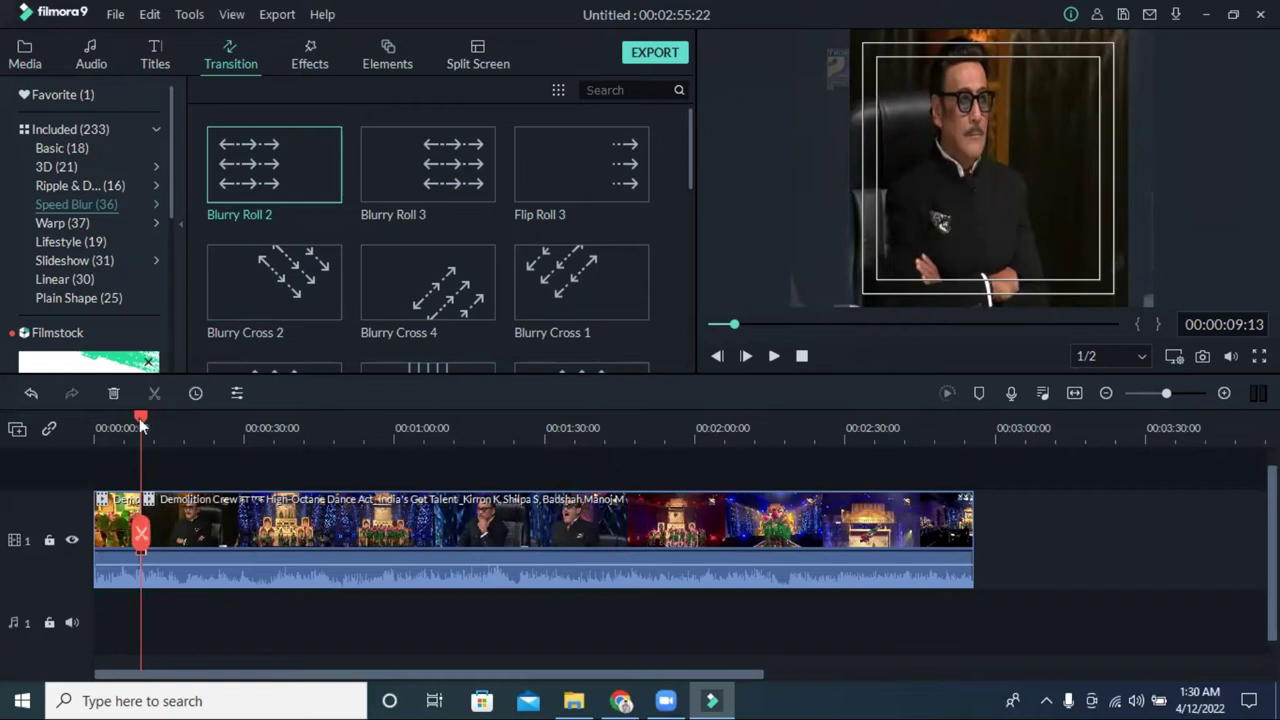
Split the clip at 00:00:19:16 and at about 00:00:32, and add the Flip Roll 3 transition at both new cuts.
{"action": "left_click_drag", "start_coordinate": [141, 422], "coordinate": [191, 429]}
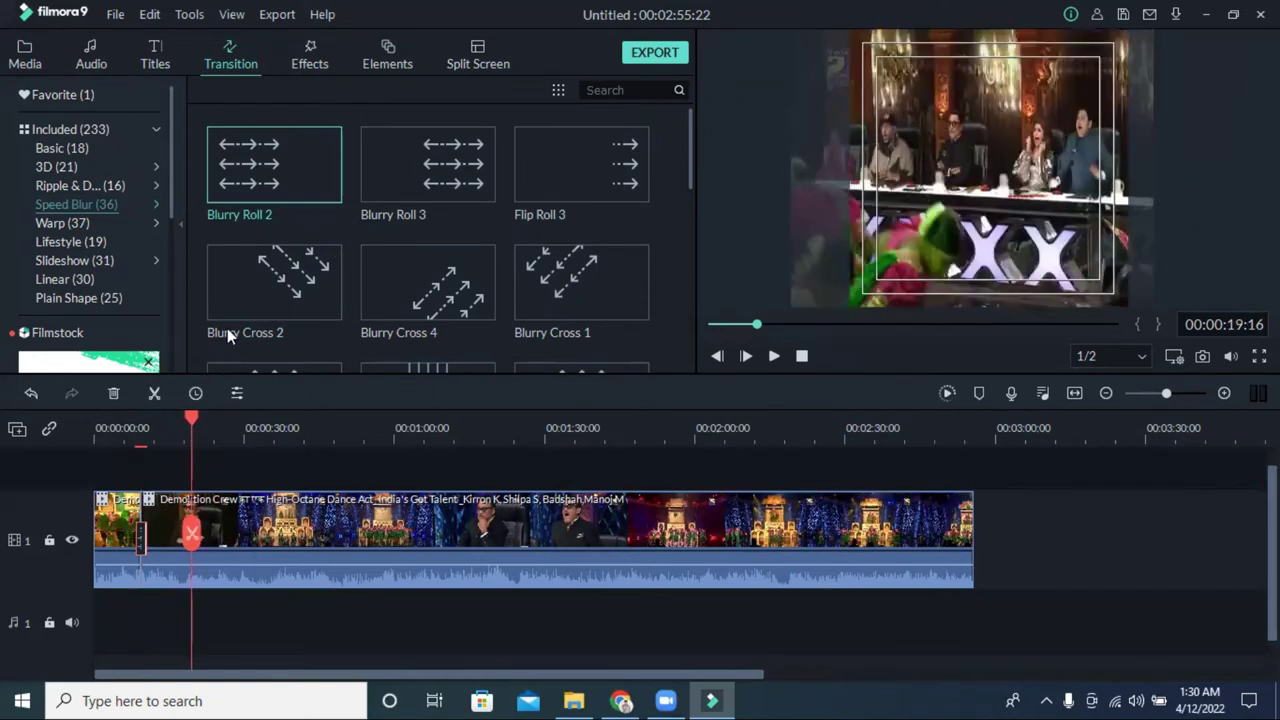
{"action": "left_click", "coordinate": [154, 393]}
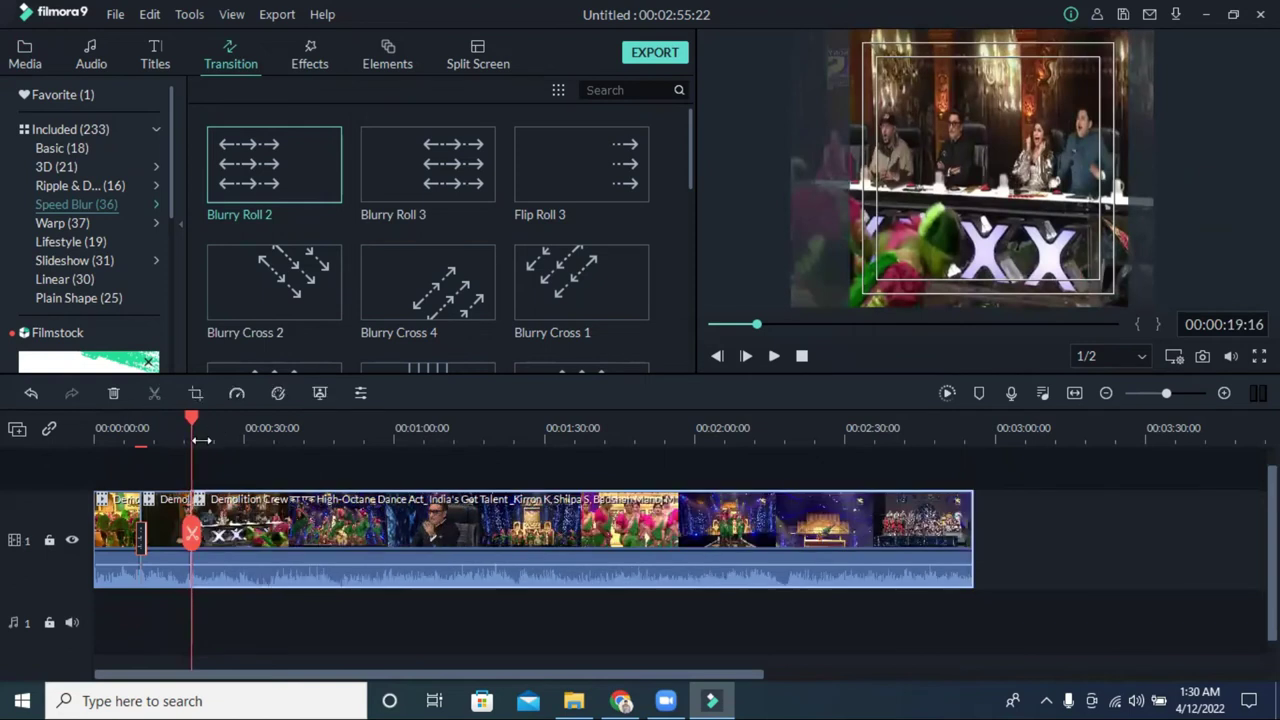
{"action": "left_click_drag", "start_coordinate": [189, 416], "coordinate": [324, 421]}
{"action": "left_click", "coordinate": [154, 393]}
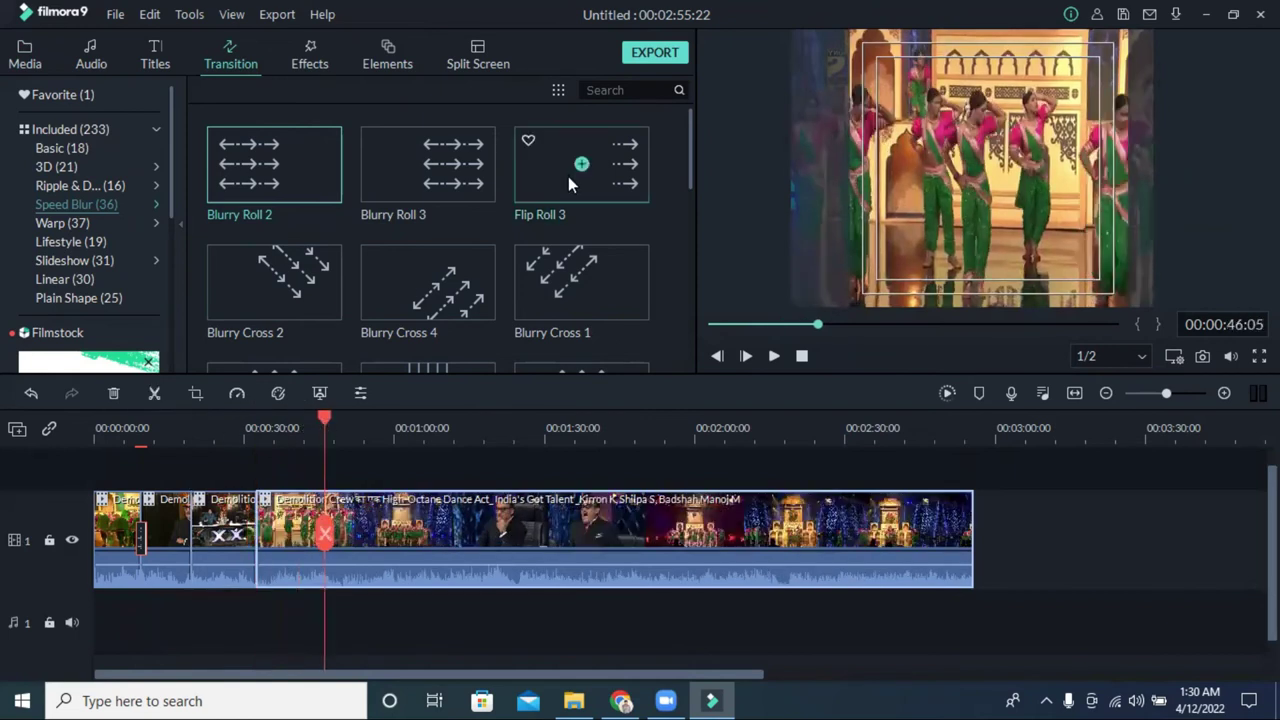
{"action": "left_click", "coordinate": [637, 160]}
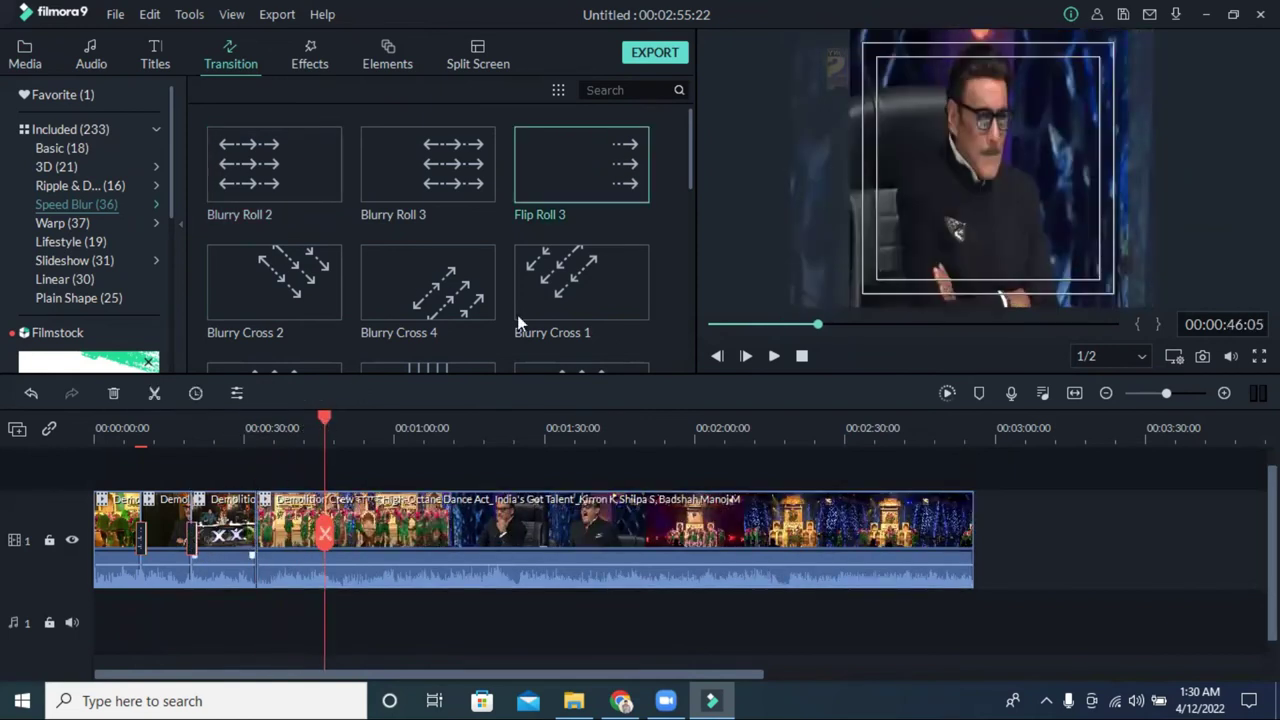
{"action": "mouse_move", "coordinate": [600, 180]}
{"action": "left_mouse_down"}
{"action": "mouse_move", "coordinate": [315, 545]}
{"action": "mouse_move", "coordinate": [251, 556]}
{"action": "left_mouse_up"}
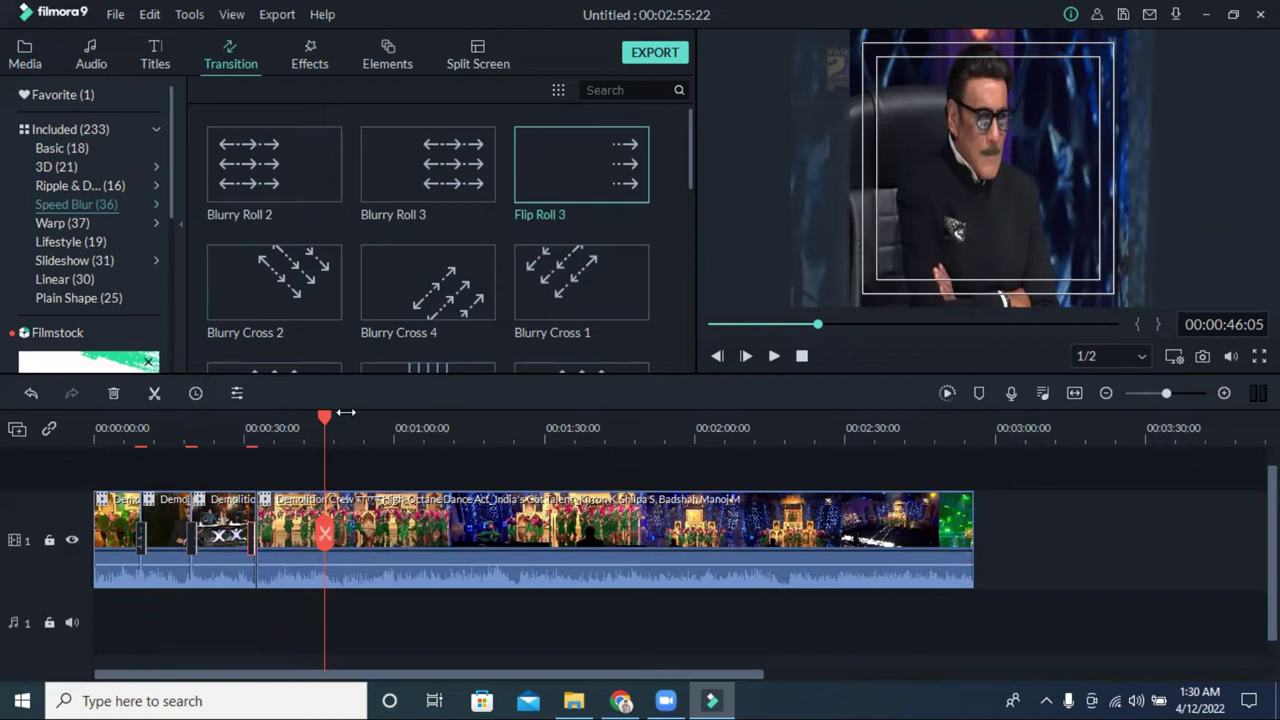
Play the edited clip from about 00:00:06 past the third cut to examine the added transitions.
{"action": "left_click_drag", "start_coordinate": [325, 425], "coordinate": [125, 428]}
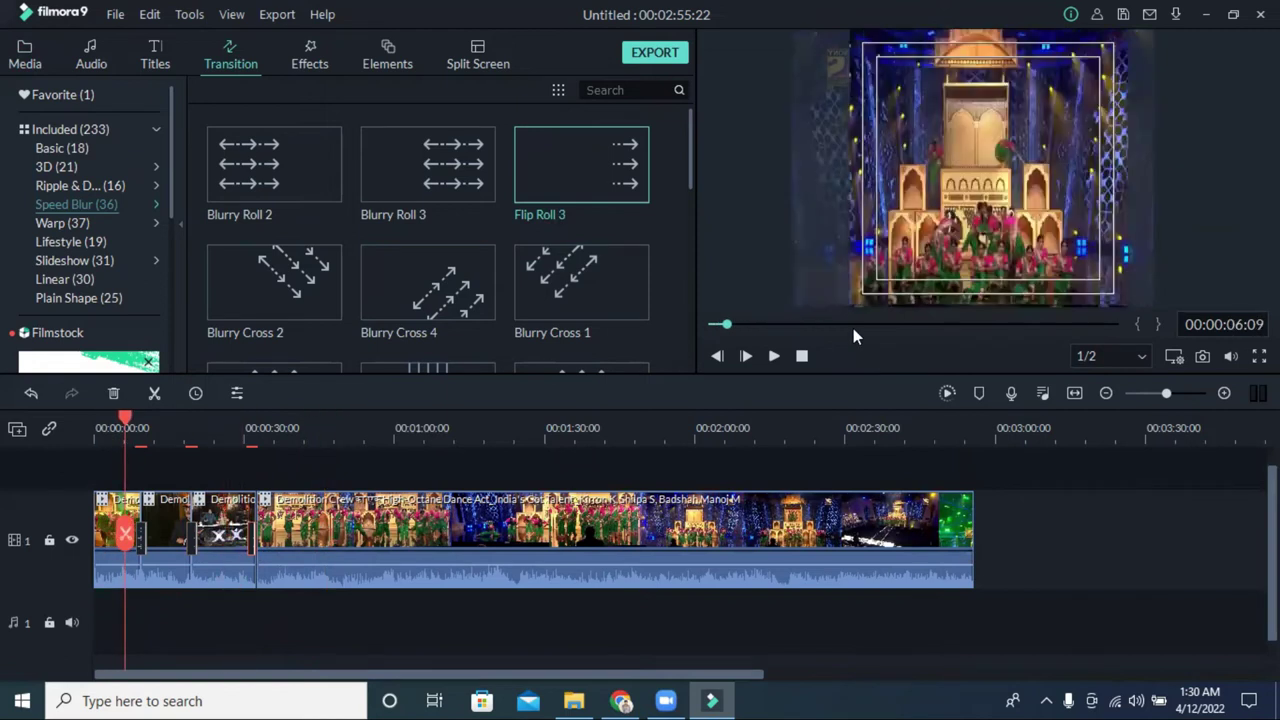
{"action": "left_click", "coordinate": [776, 356]}
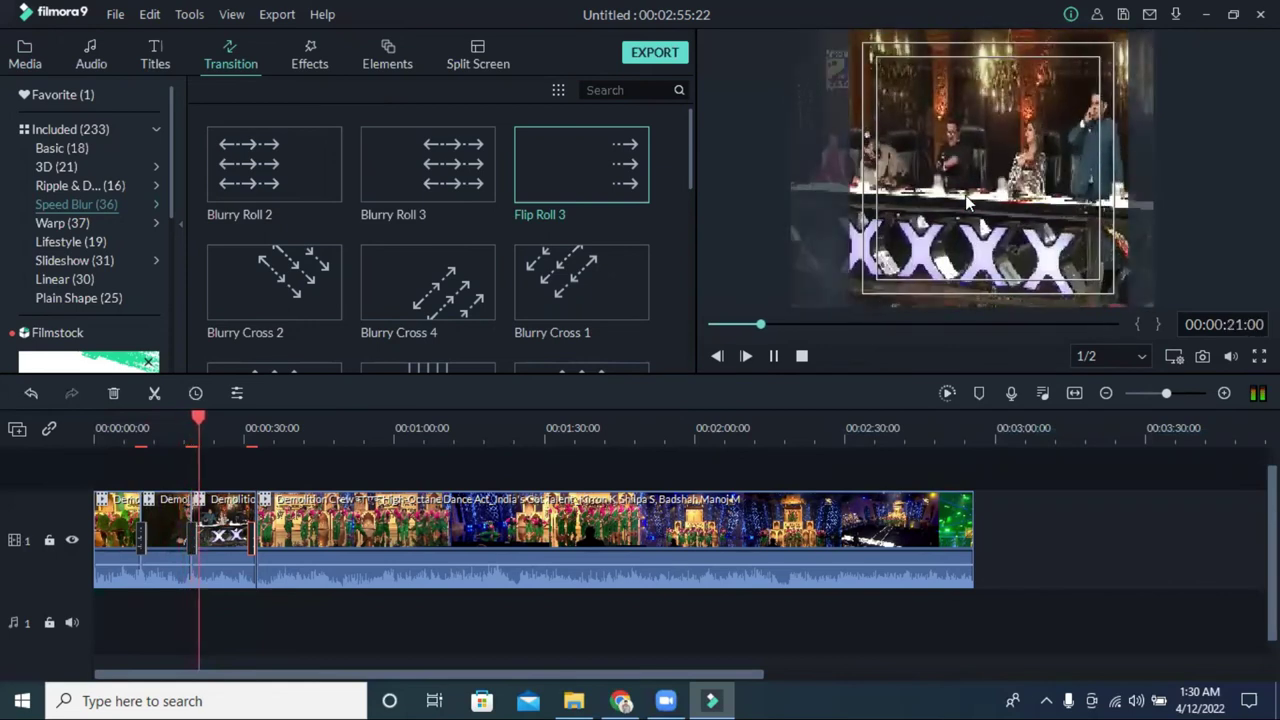
{"action": "left_click", "coordinate": [252, 437]}
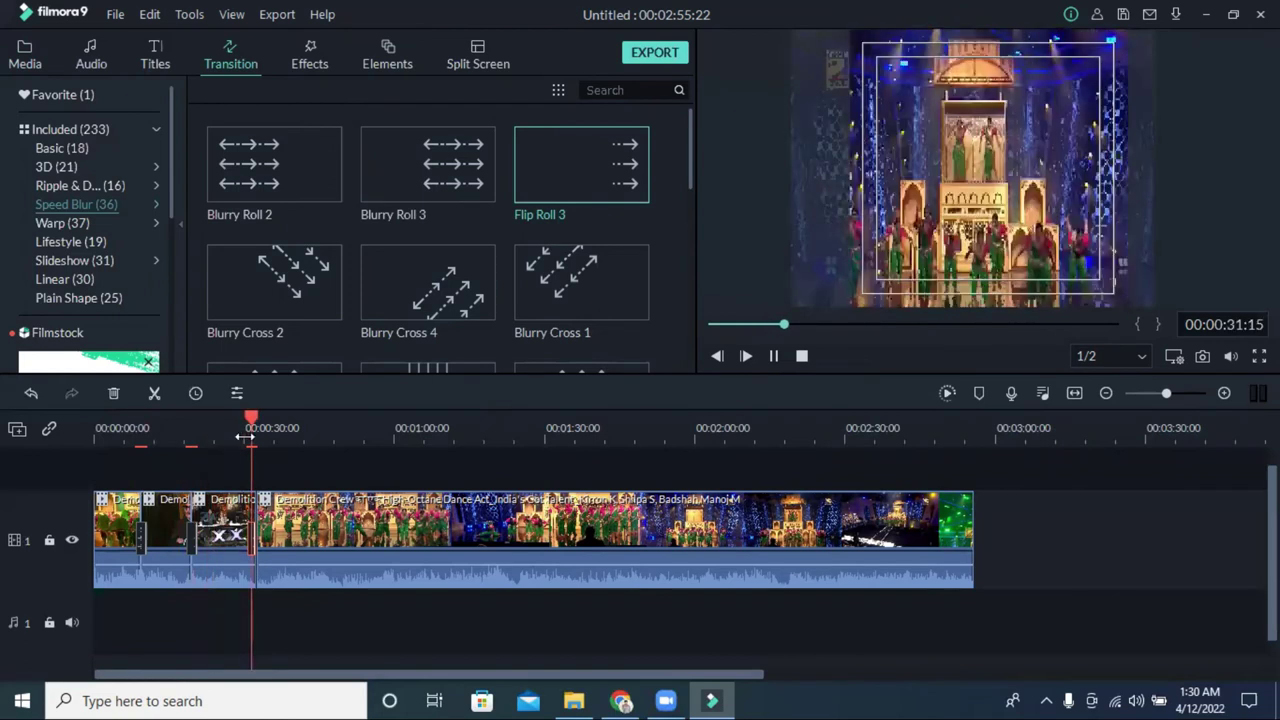
{"action": "left_click", "coordinate": [246, 434]}
{"action": "key", "text": "space"}
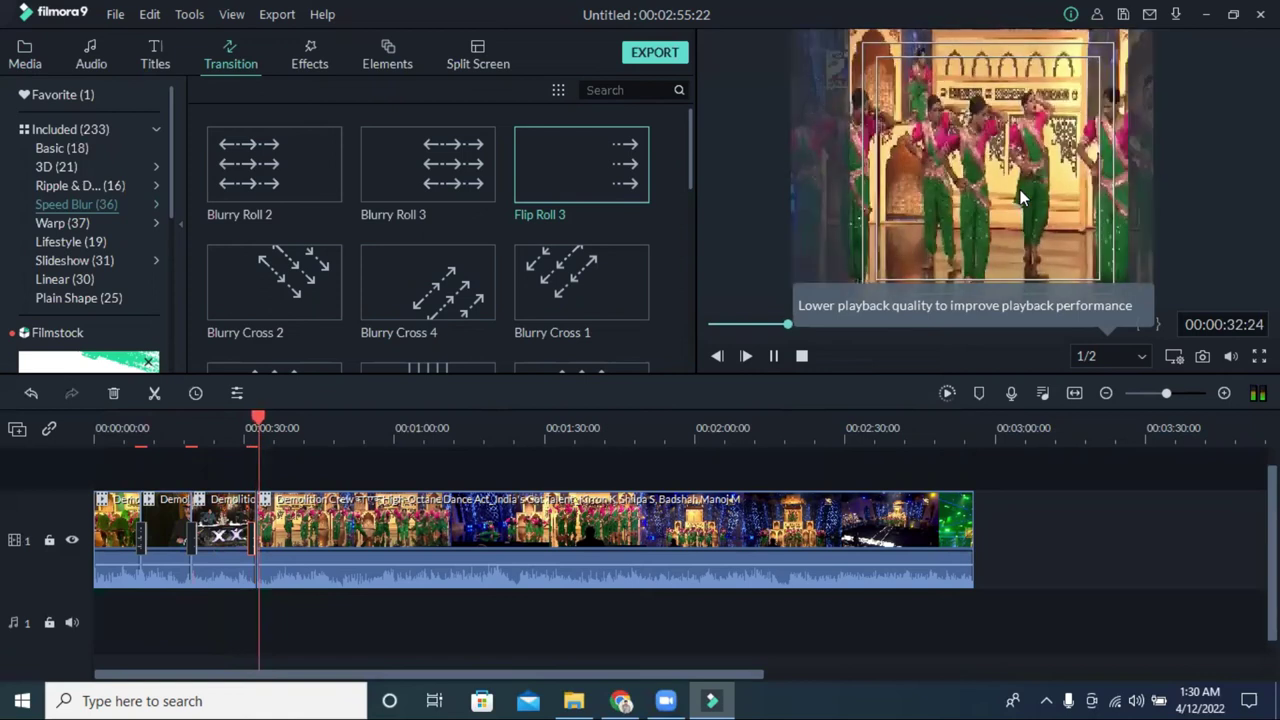
{"action": "left_click", "coordinate": [776, 356]}
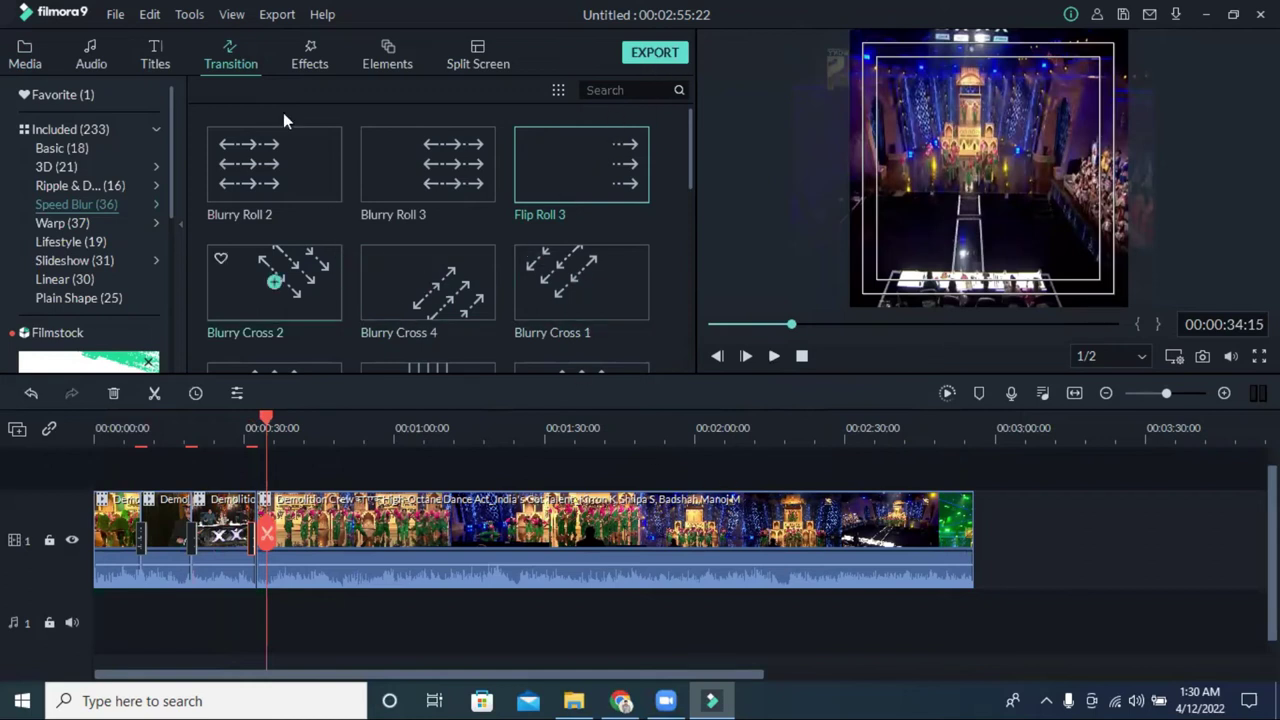
Add the Bokeh Blur 1 overlay effect on the track above the video and extend it over the whole clip.
{"action": "left_click", "coordinate": [306, 62]}
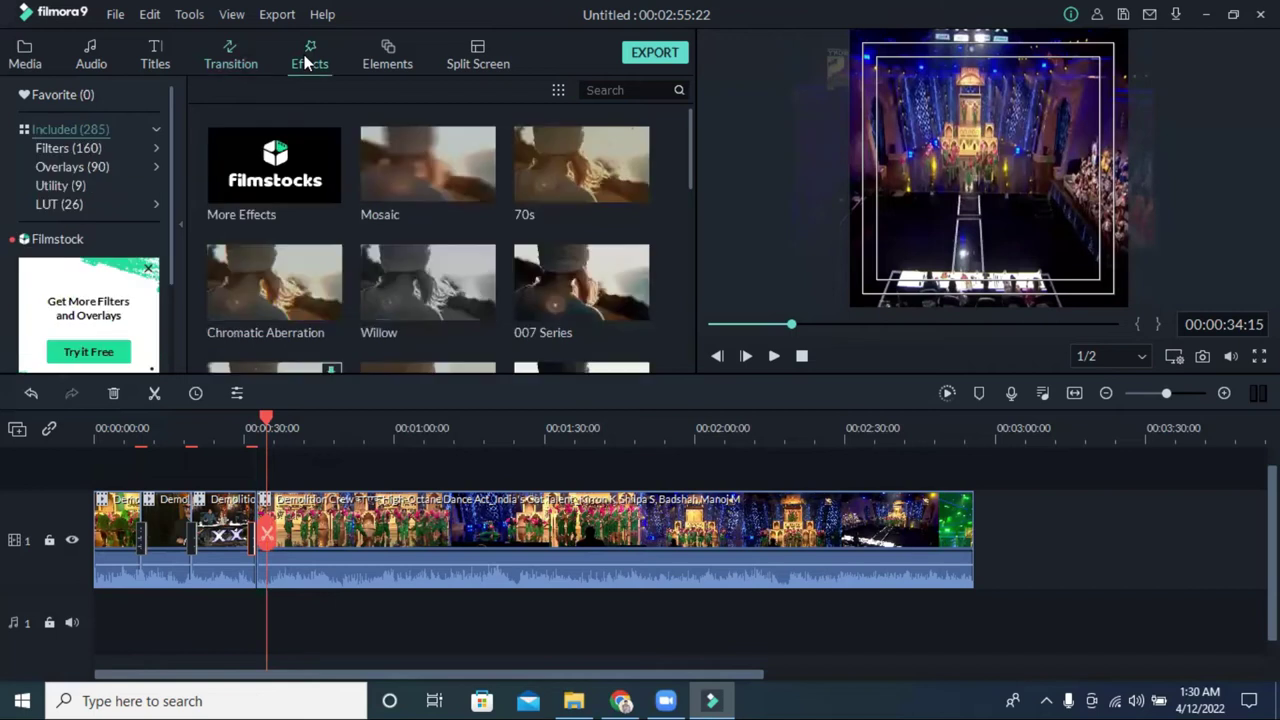
{"action": "left_click", "coordinate": [64, 185]}
{"action": "left_click", "coordinate": [68, 166]}
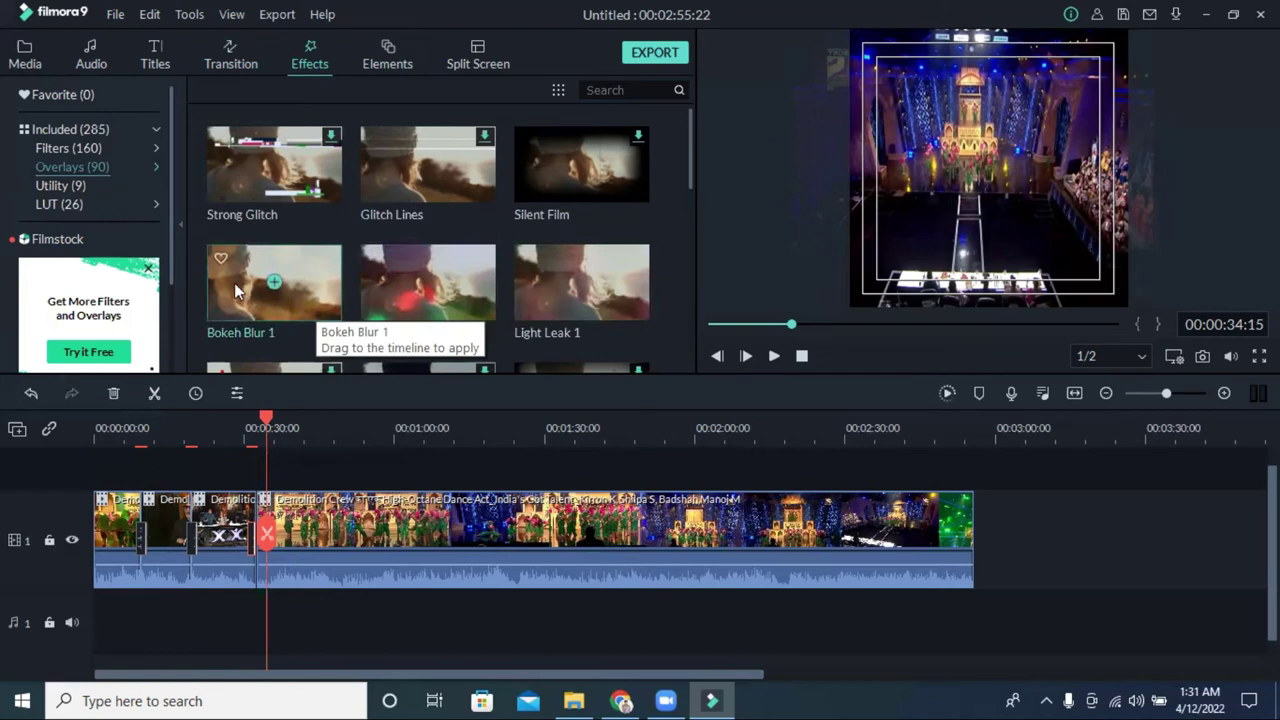
{"action": "left_click_drag", "start_coordinate": [234, 283], "coordinate": [108, 485]}
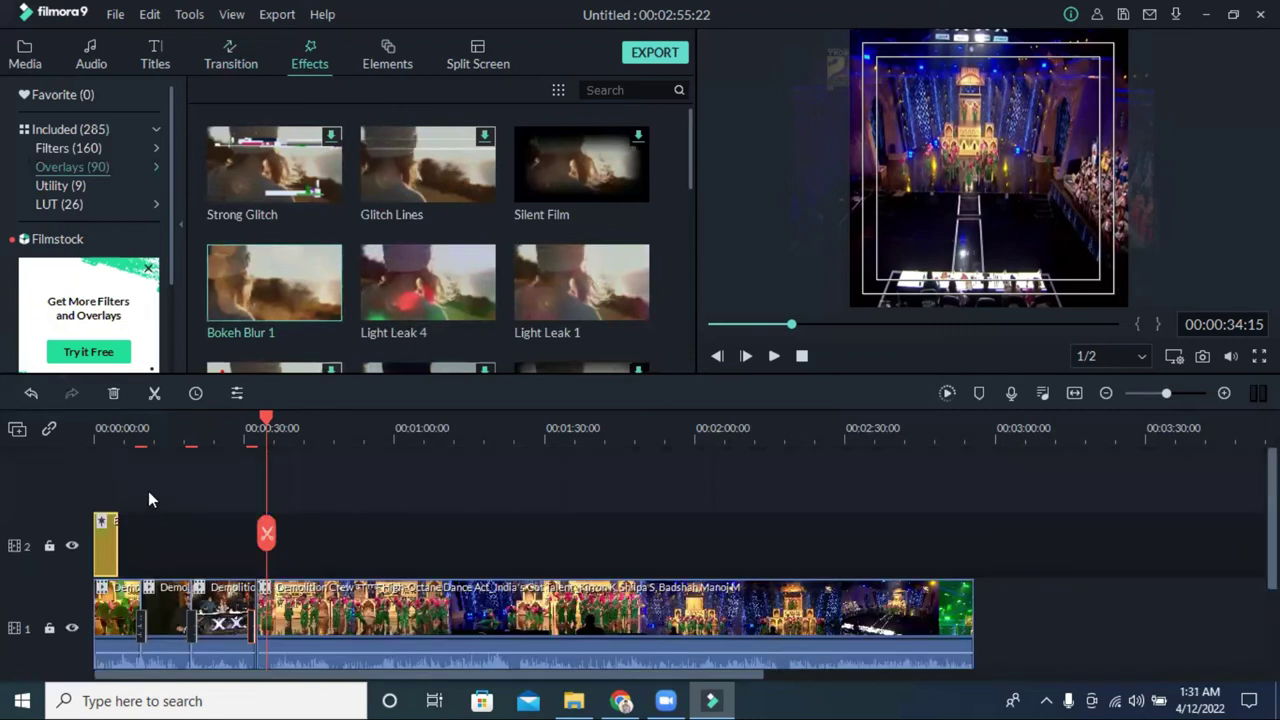
{"action": "left_click_drag", "start_coordinate": [116, 539], "coordinate": [971, 538]}
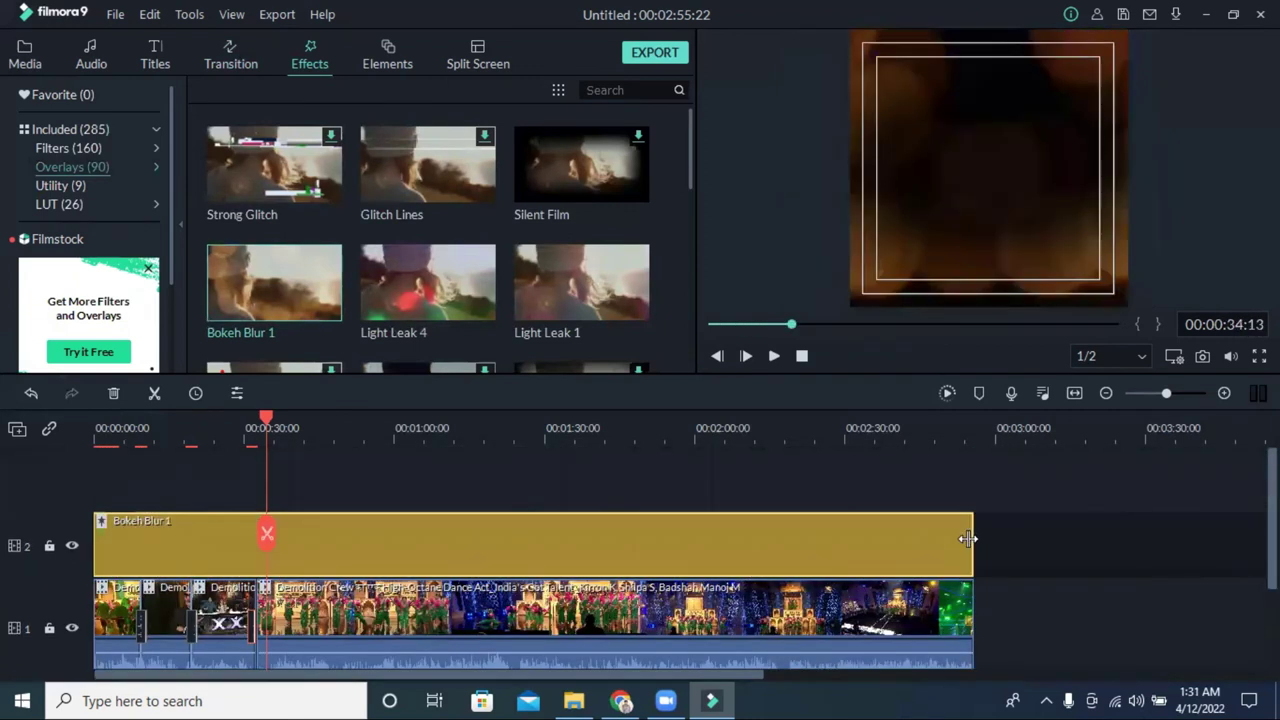
Play the video from the start with the Bokeh Blur 1 overlay, then delete that overlay.
{"action": "left_click_drag", "start_coordinate": [266, 425], "coordinate": [75, 423]}
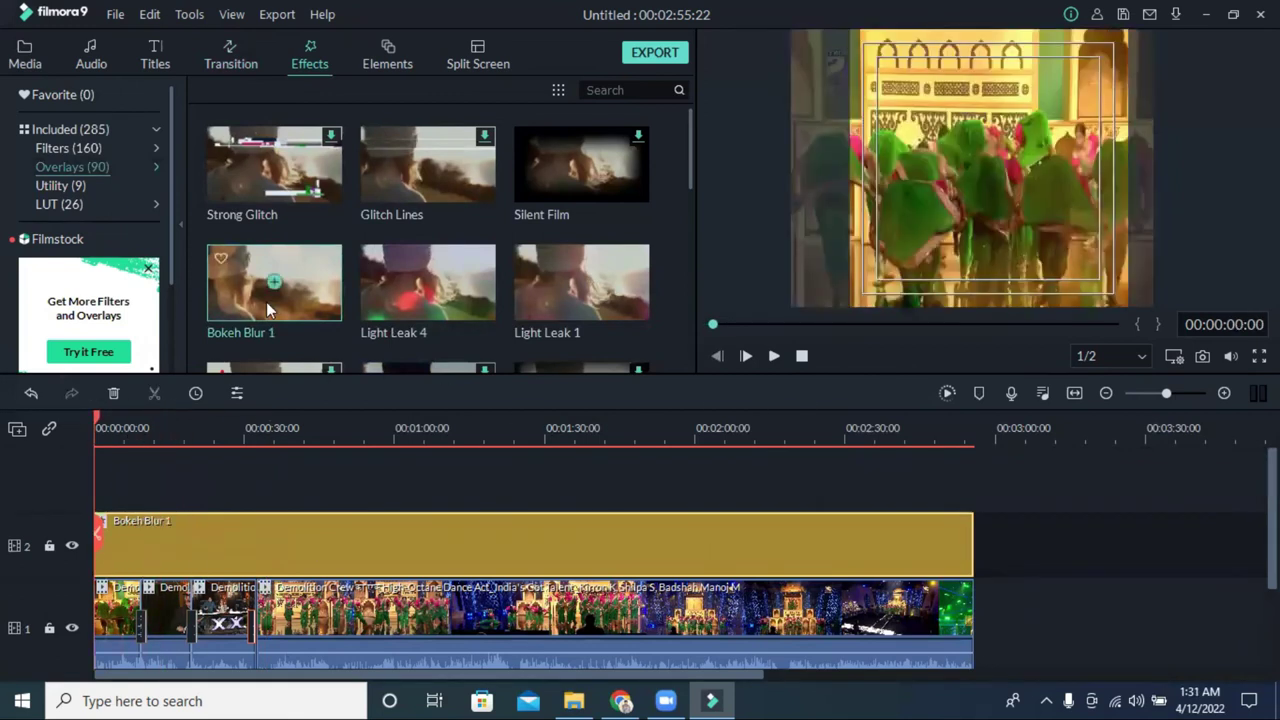
{"action": "left_click", "coordinate": [774, 358]}
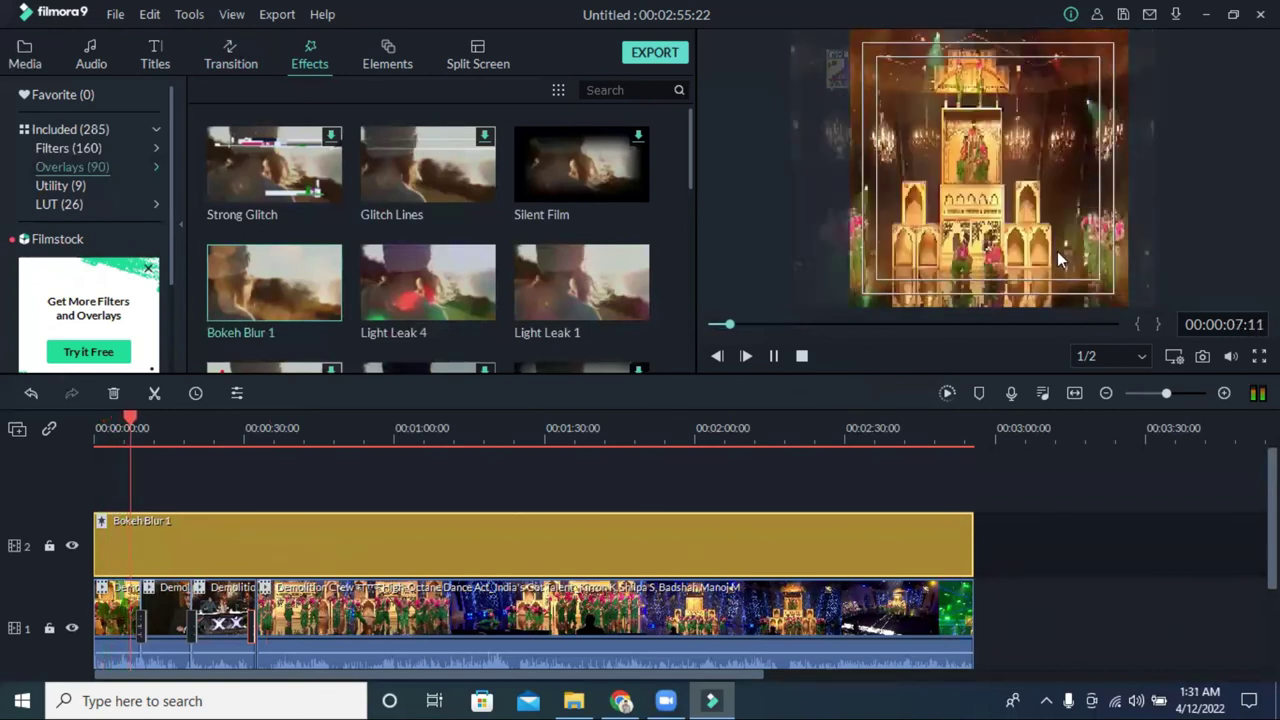
{"action": "left_click", "coordinate": [773, 356]}
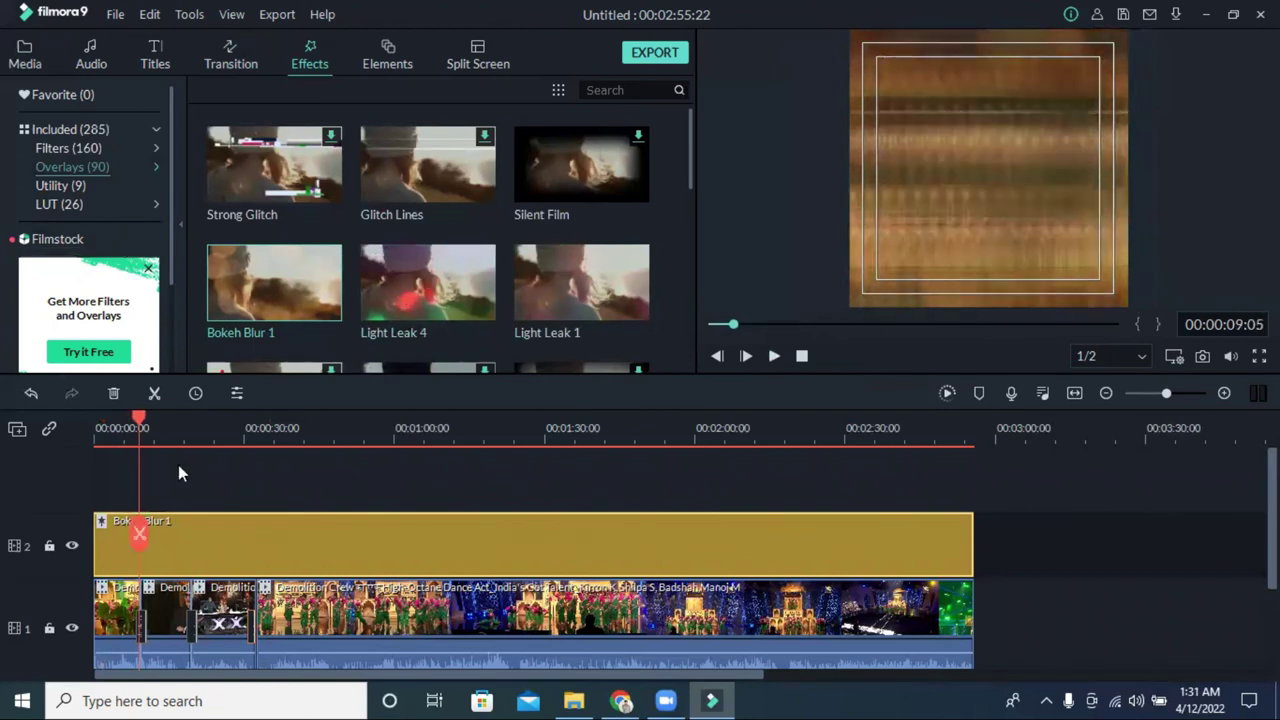
{"action": "key", "text": "Delete"}
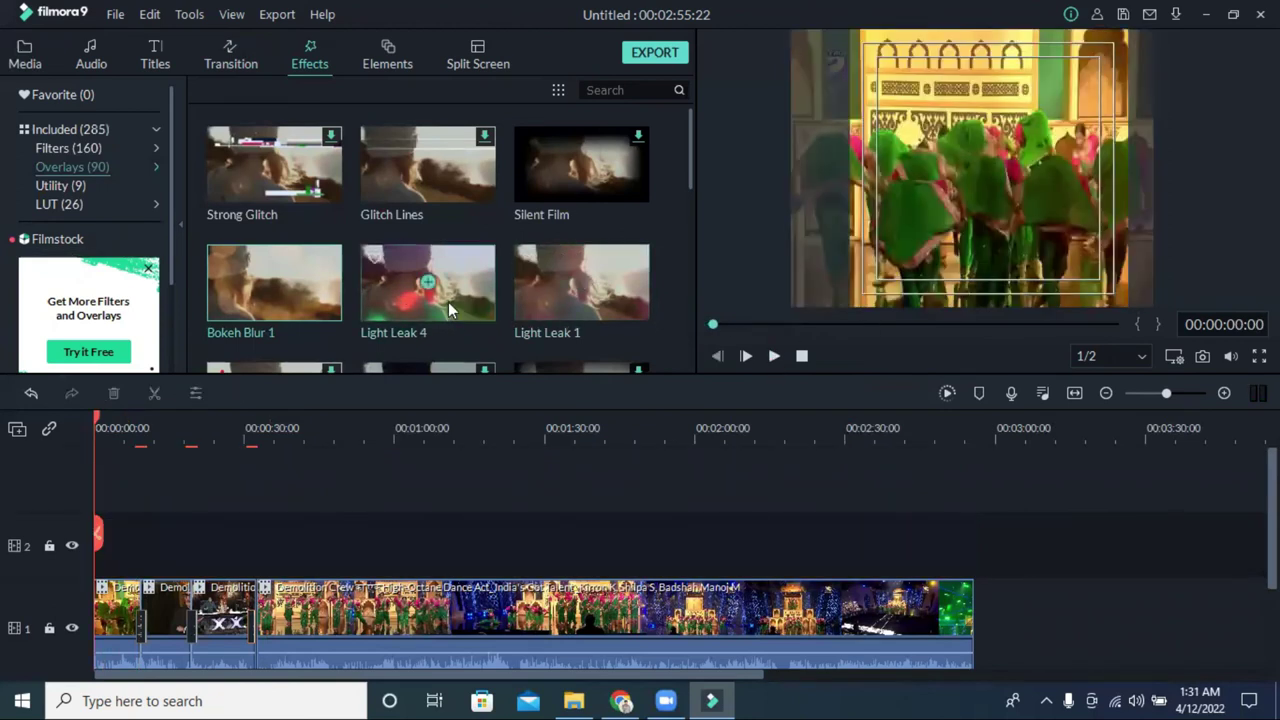
Add the Light Leak 4 overlay above the video, preview it, and extend it to the exact end of the clip.
{"action": "left_click", "coordinate": [450, 302]}
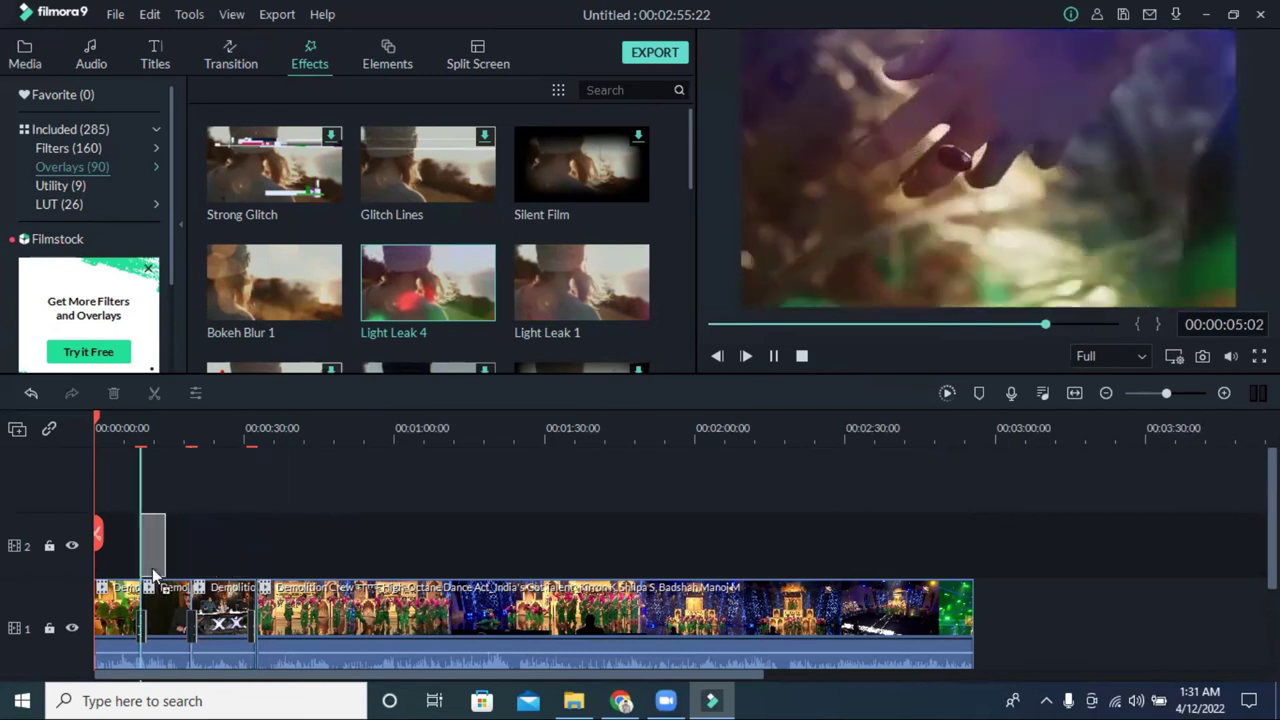
{"action": "left_click_drag", "start_coordinate": [103, 540], "coordinate": [970, 542]}
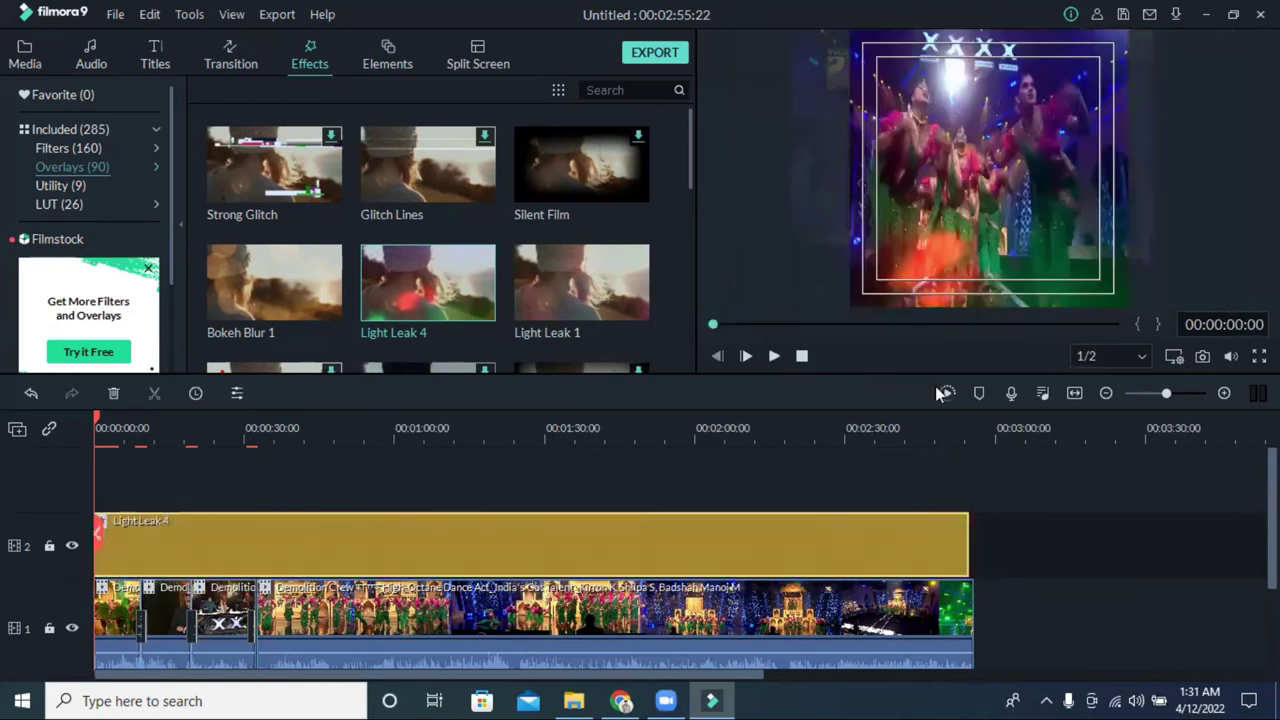
{"action": "left_click", "coordinate": [773, 357]}
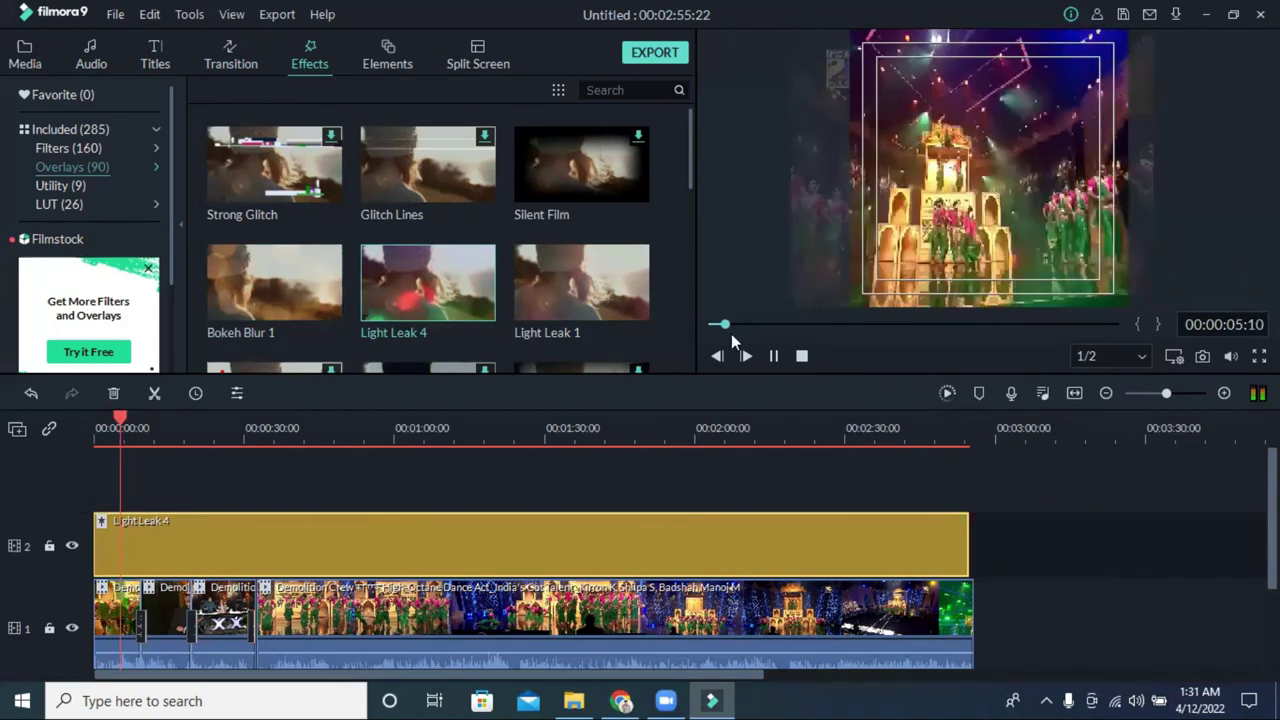
{"action": "left_click", "coordinate": [773, 356]}
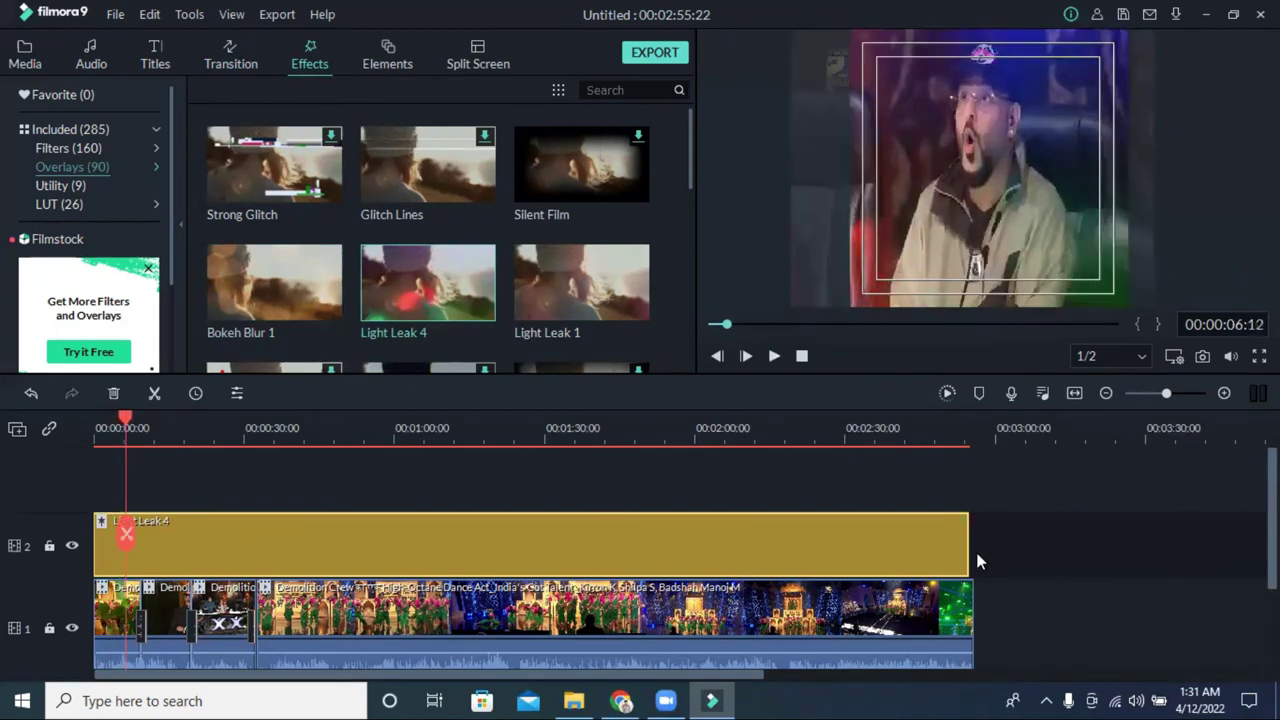
{"action": "left_click_drag", "start_coordinate": [971, 551], "coordinate": [976, 550]}
Increase the Brightness in the Tone color settings of the last, longest clip segment and apply the change.
{"action": "scroll", "coordinate": [437, 543], "scroll_direction": "down", "scroll_amount": 1}
{"action": "left_click", "coordinate": [340, 572]}
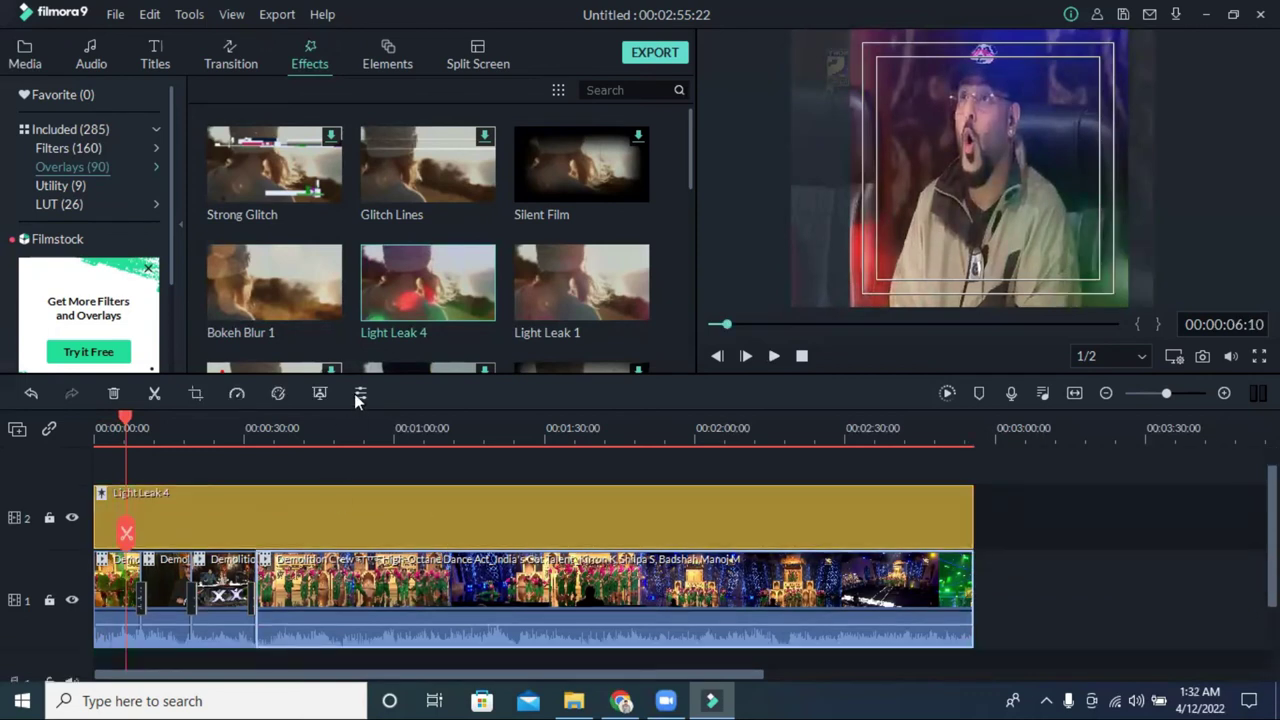
{"action": "left_click", "coordinate": [358, 395]}
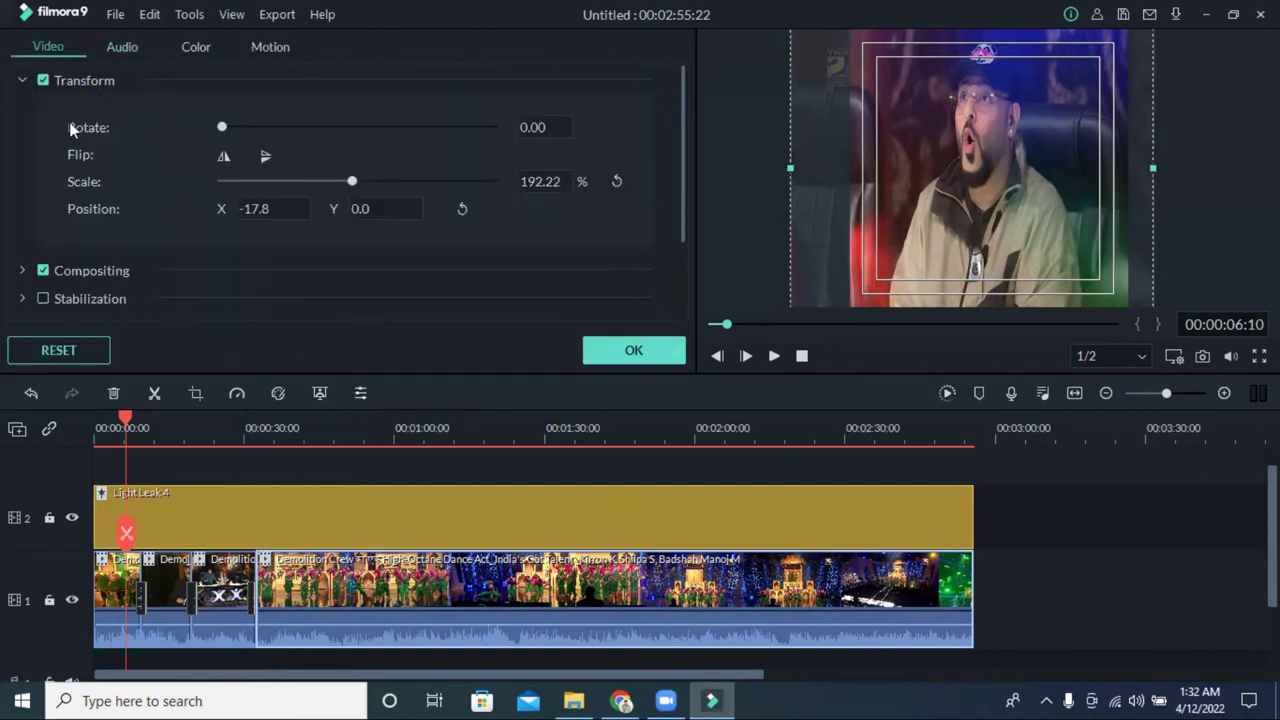
{"action": "left_click", "coordinate": [195, 48]}
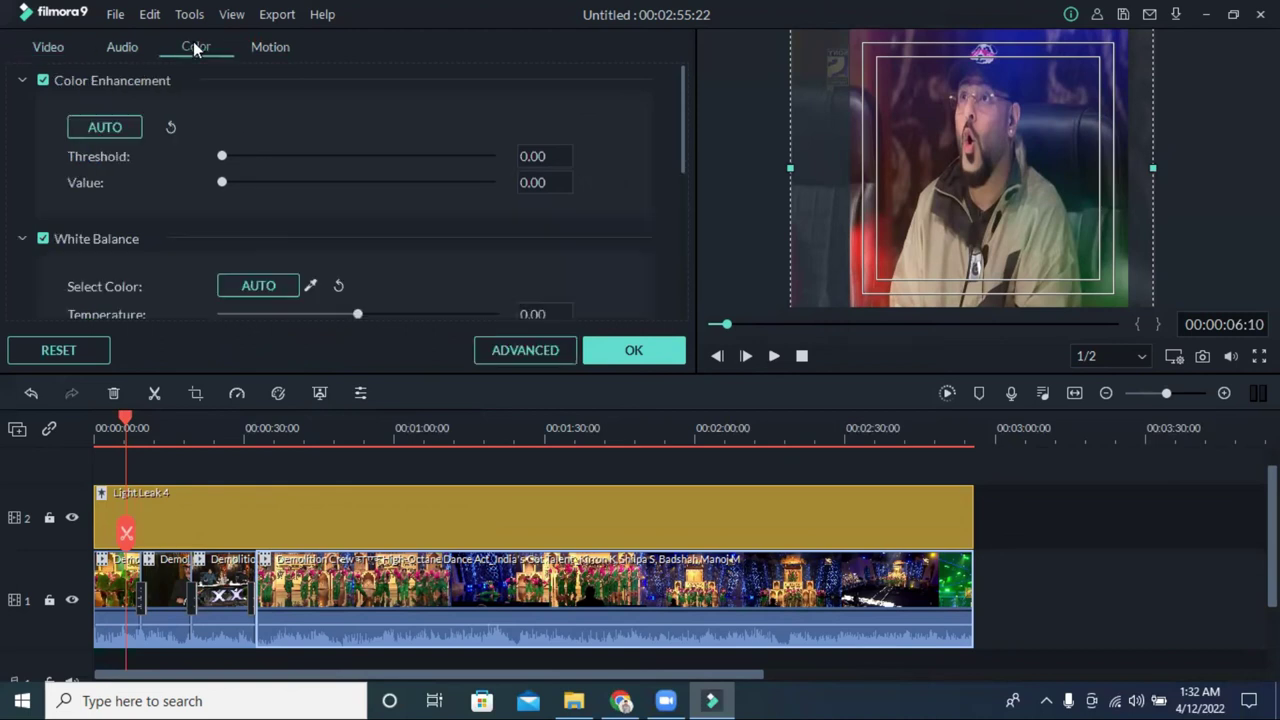
{"action": "scroll", "coordinate": [270, 178], "scroll_direction": "down", "scroll_amount": 5}
{"action": "scroll", "coordinate": [310, 182], "scroll_direction": "up", "scroll_amount": 5}
{"action": "scroll", "coordinate": [238, 167], "scroll_direction": "down", "scroll_amount": 5}
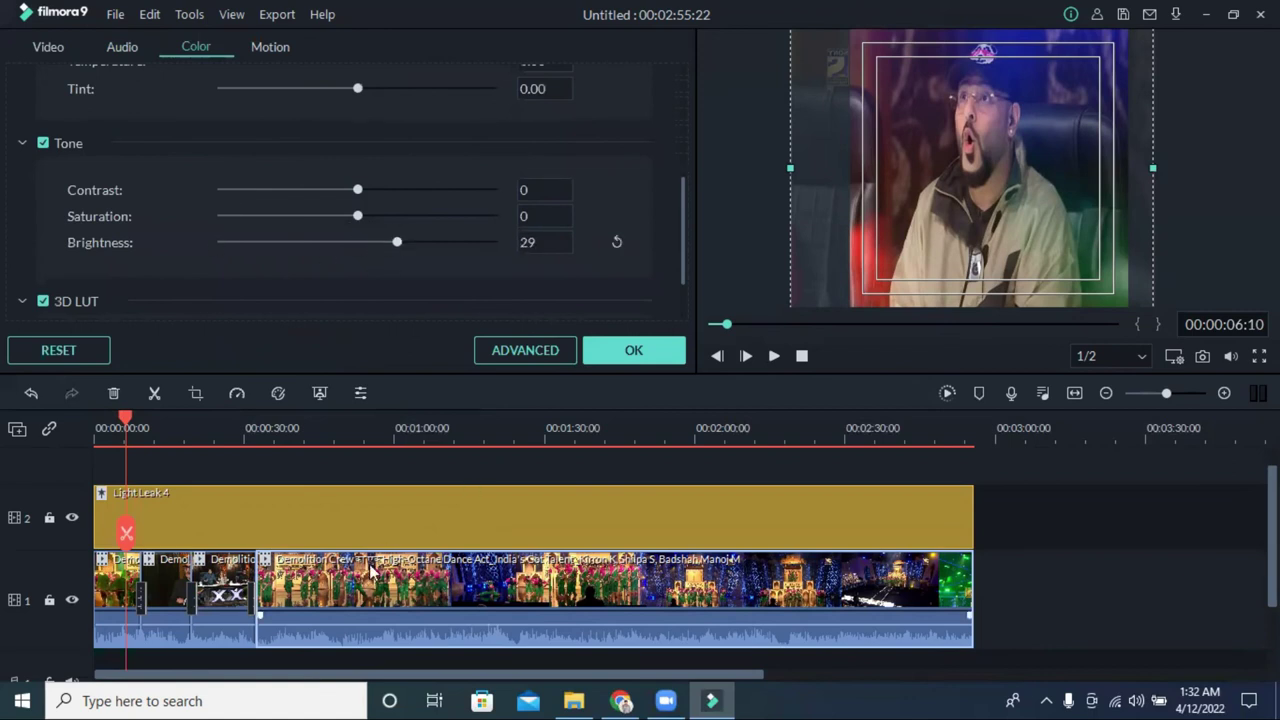
{"action": "left_click_drag", "start_coordinate": [403, 242], "coordinate": [425, 242]}
{"action": "left_click", "coordinate": [636, 352]}
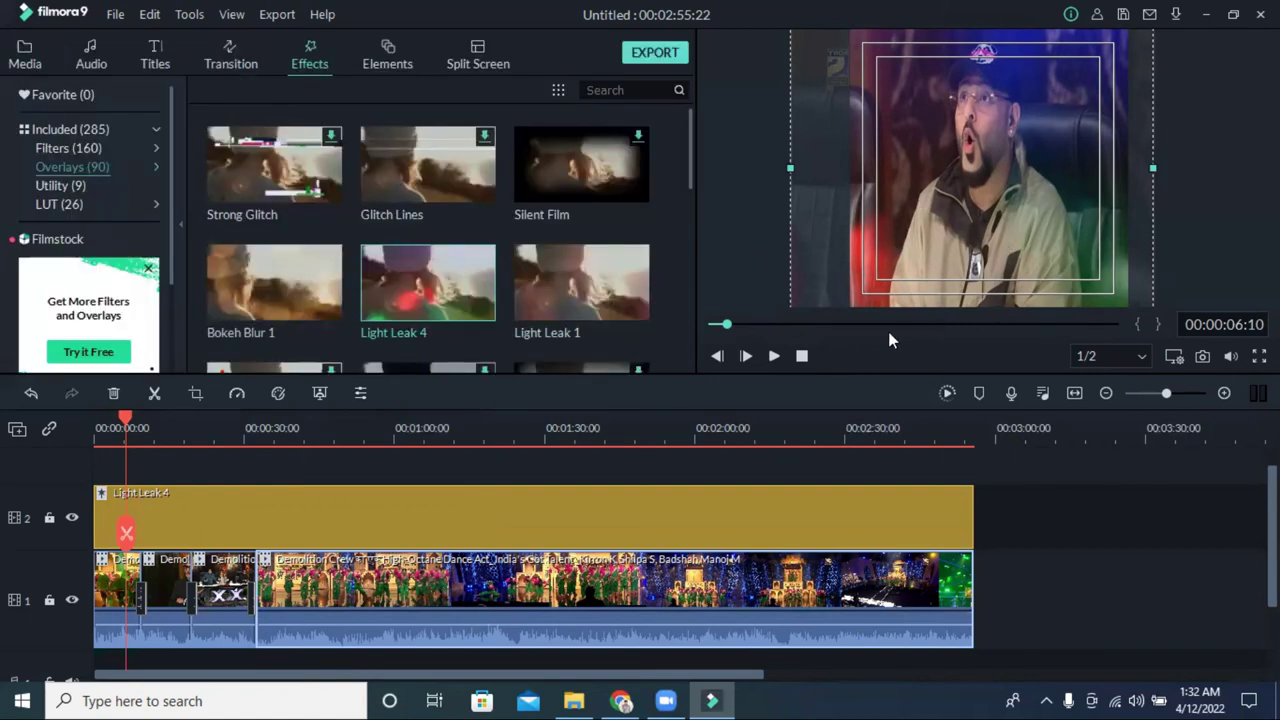
Play the edited video in full screen from 00:00:06:10, then restore the normal view and pause playback.
{"action": "key", "text": "alt+Return"}
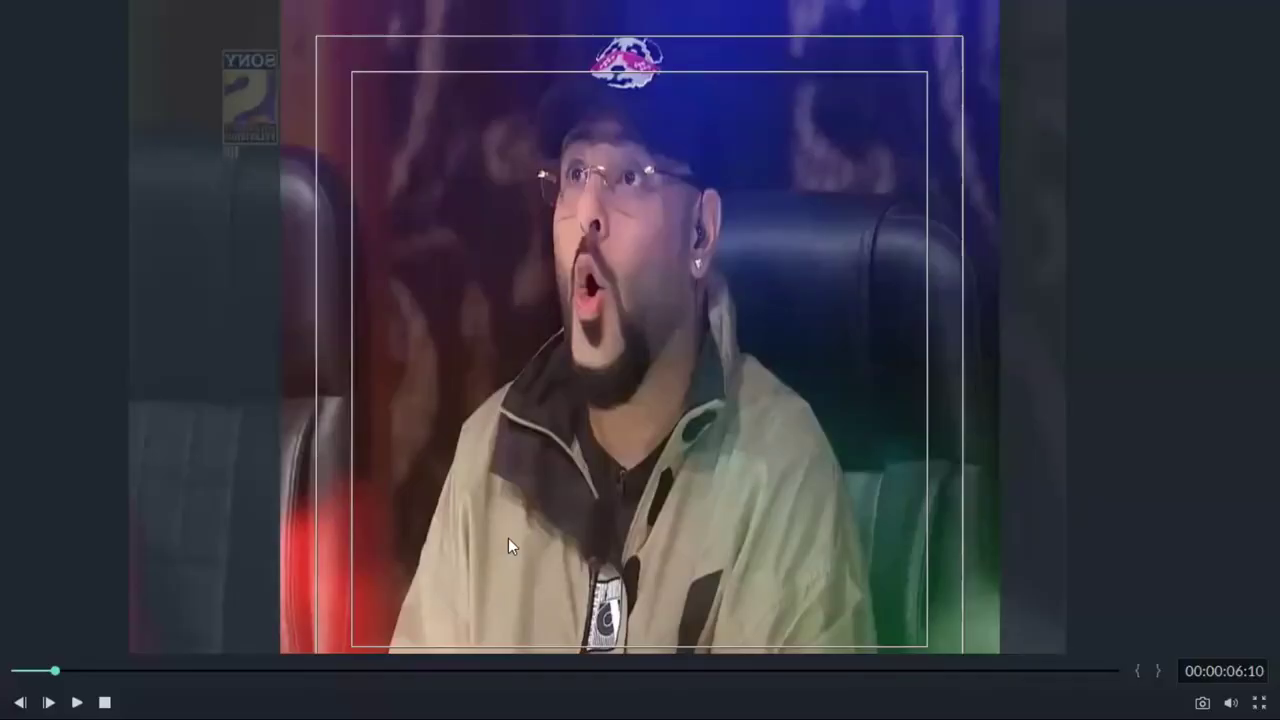
{"action": "left_click", "coordinate": [74, 700]}
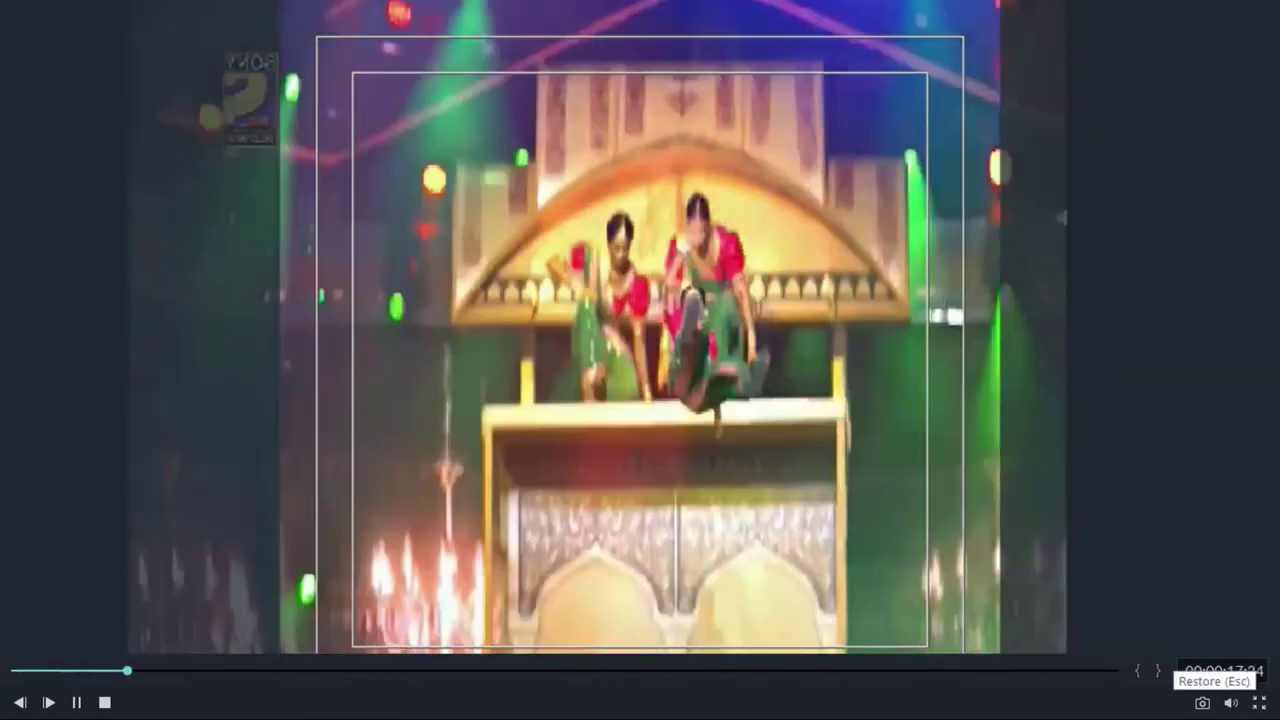
{"action": "left_click", "coordinate": [1259, 702]}
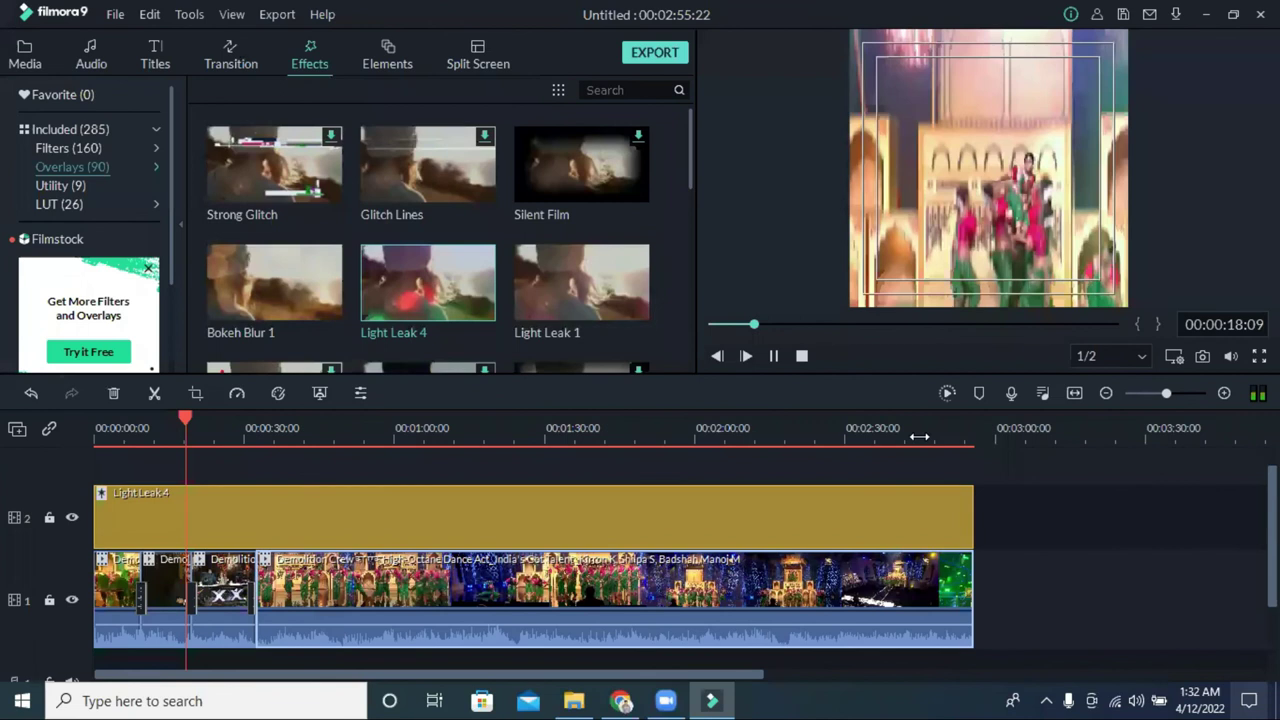
{"action": "left_click", "coordinate": [774, 356]}
{"action": "left_click", "coordinate": [935, 178]}
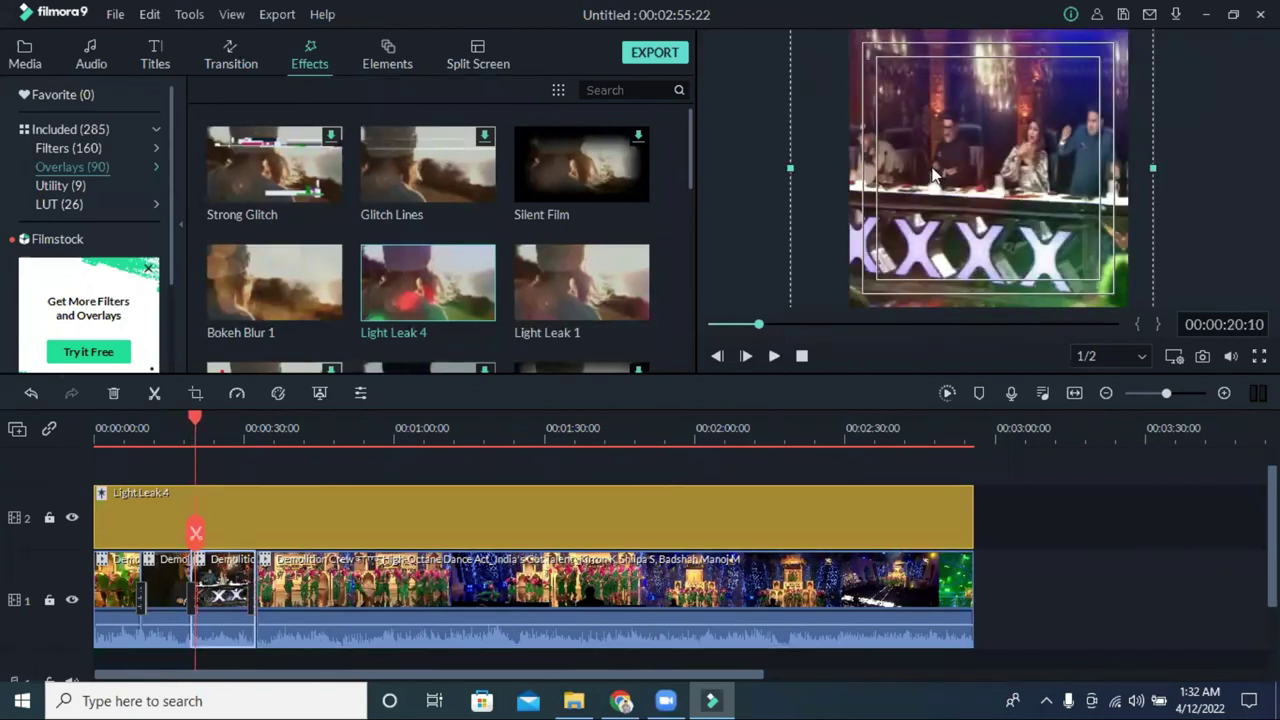
Check the project's aspect ratio, resolution and frame rate in the project settings and accept them.
{"action": "key", "text": "ctrl+shift+comma"}
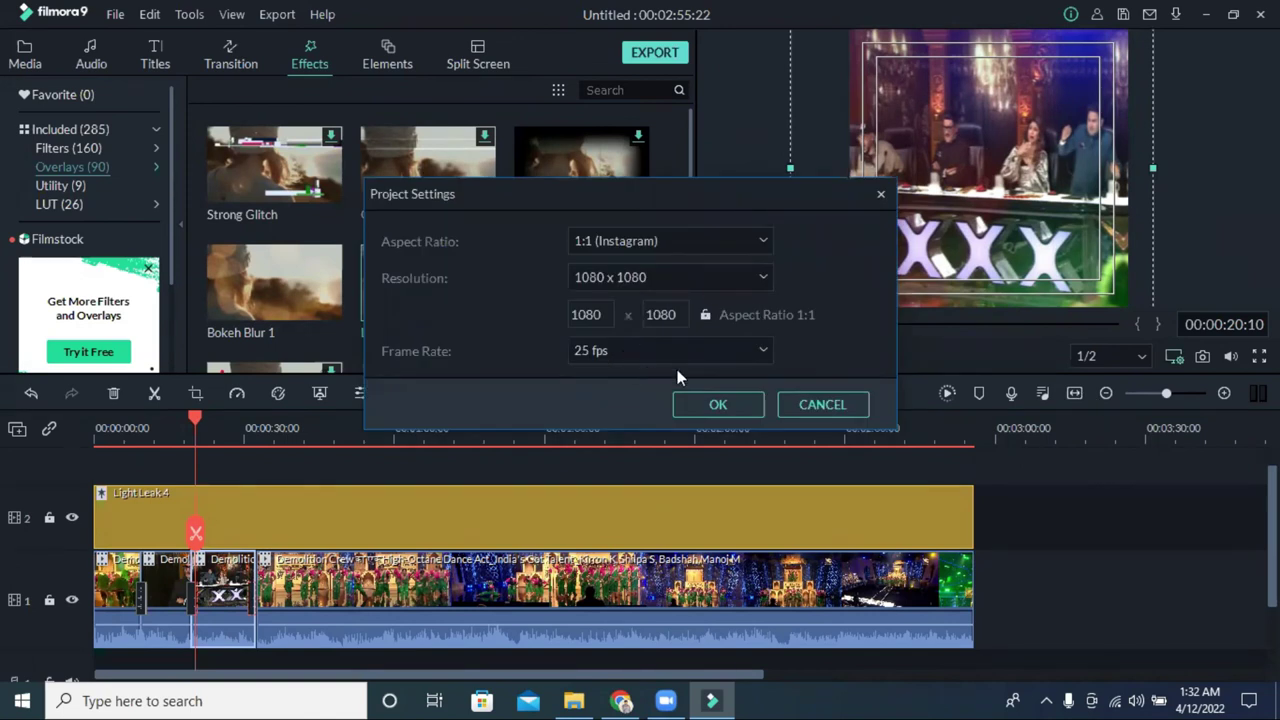
{"action": "left_click", "coordinate": [718, 406]}
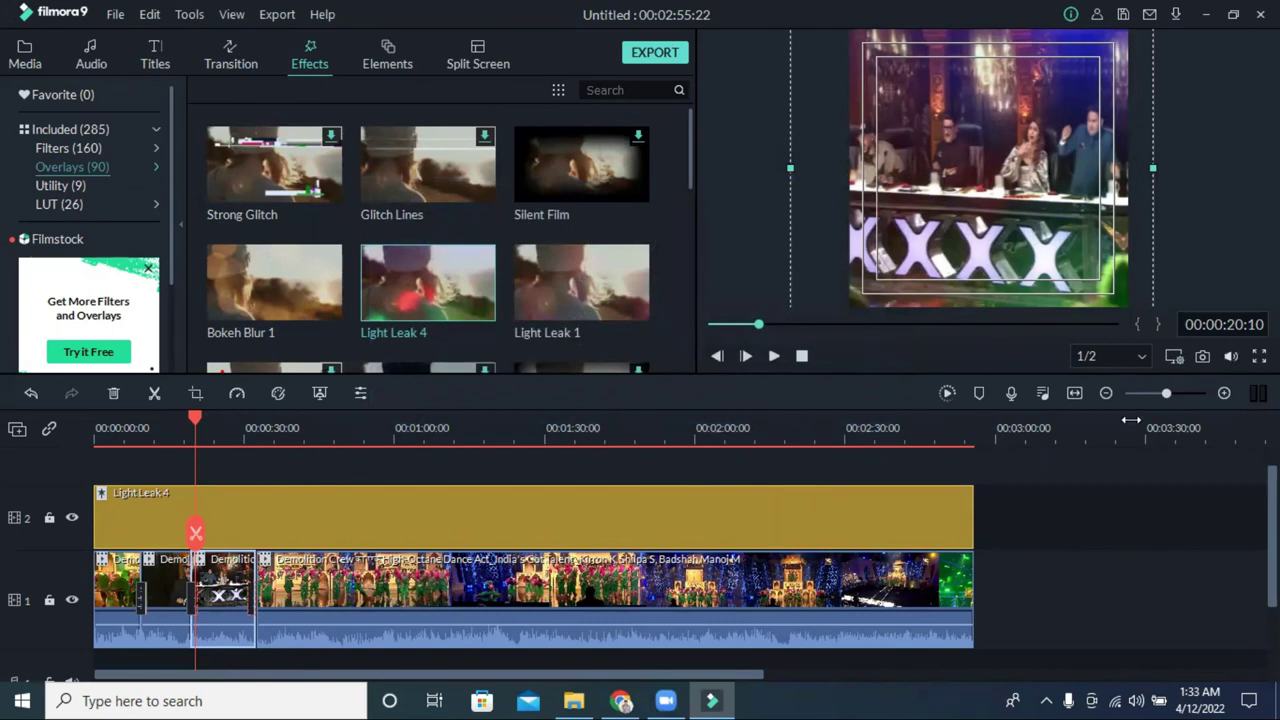
Start exporting the video to the computer as an MP4 file named fvfhsytfda.
{"action": "left_click", "coordinate": [642, 52]}
{"action": "double_click", "coordinate": [643, 200]}
{"action": "left_click", "coordinate": [643, 200]}
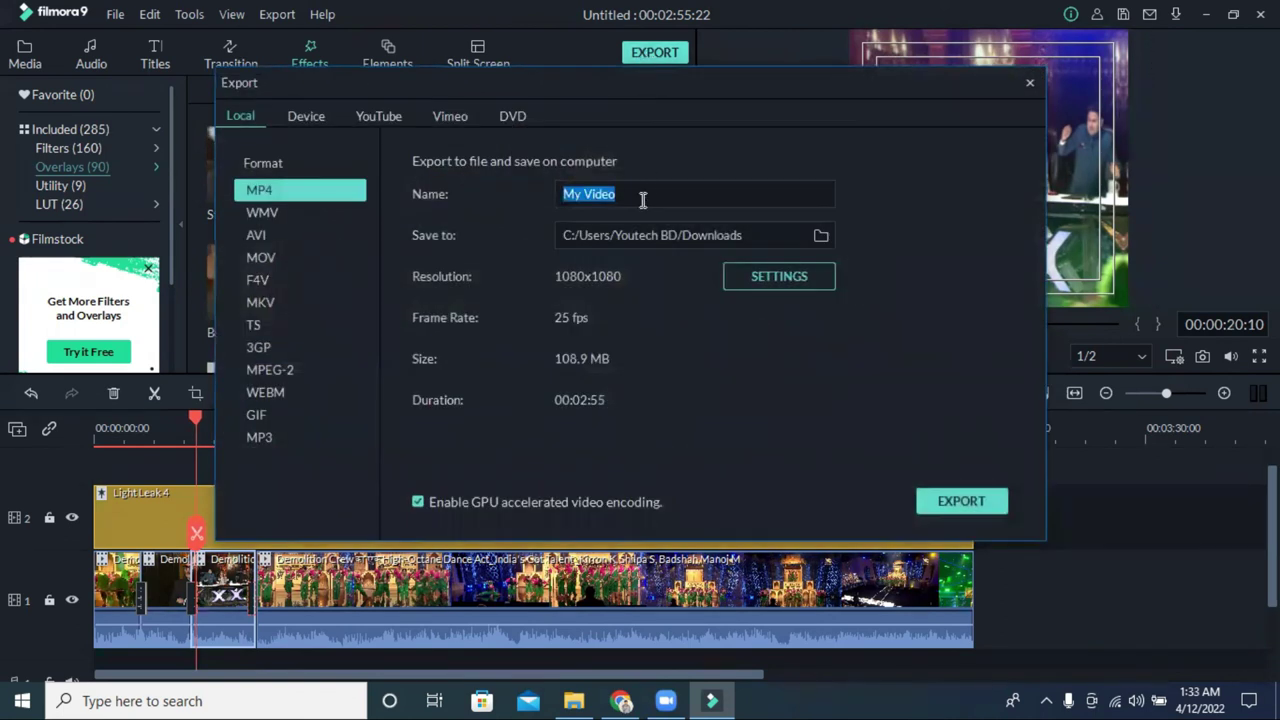
{"action": "type", "text": "fvfhsytfda"}
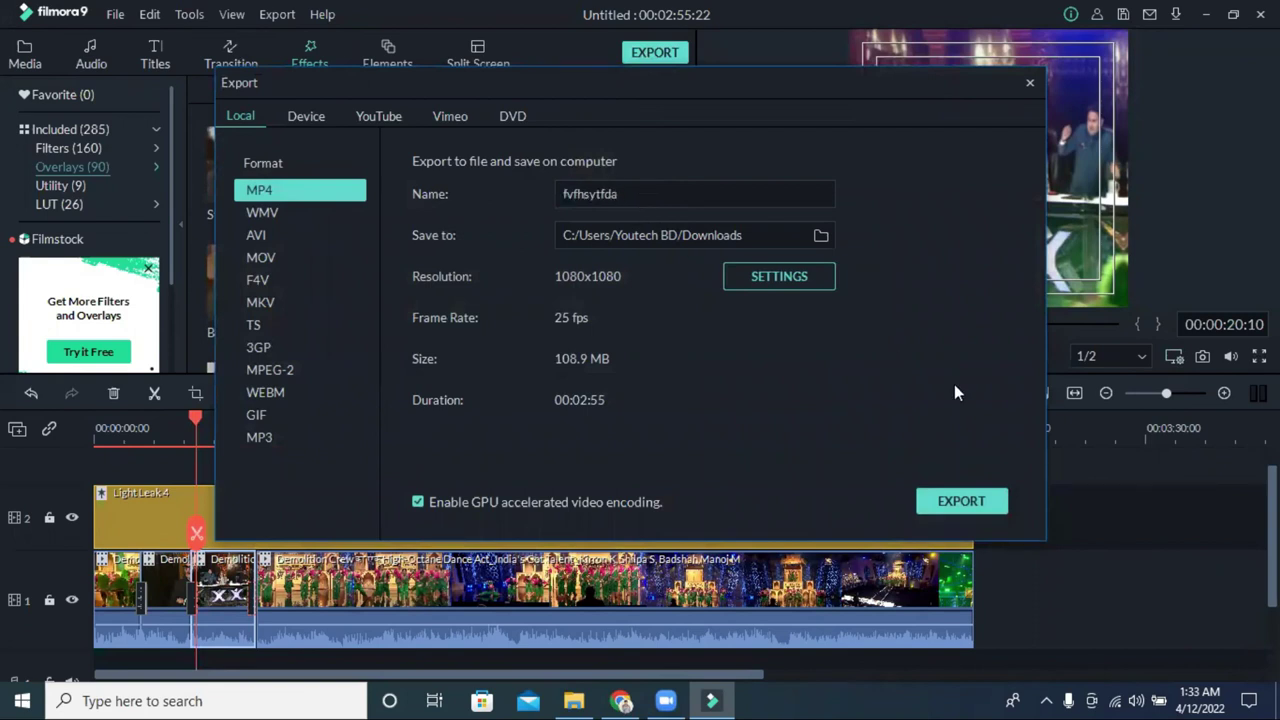
{"action": "left_click", "coordinate": [967, 505]}
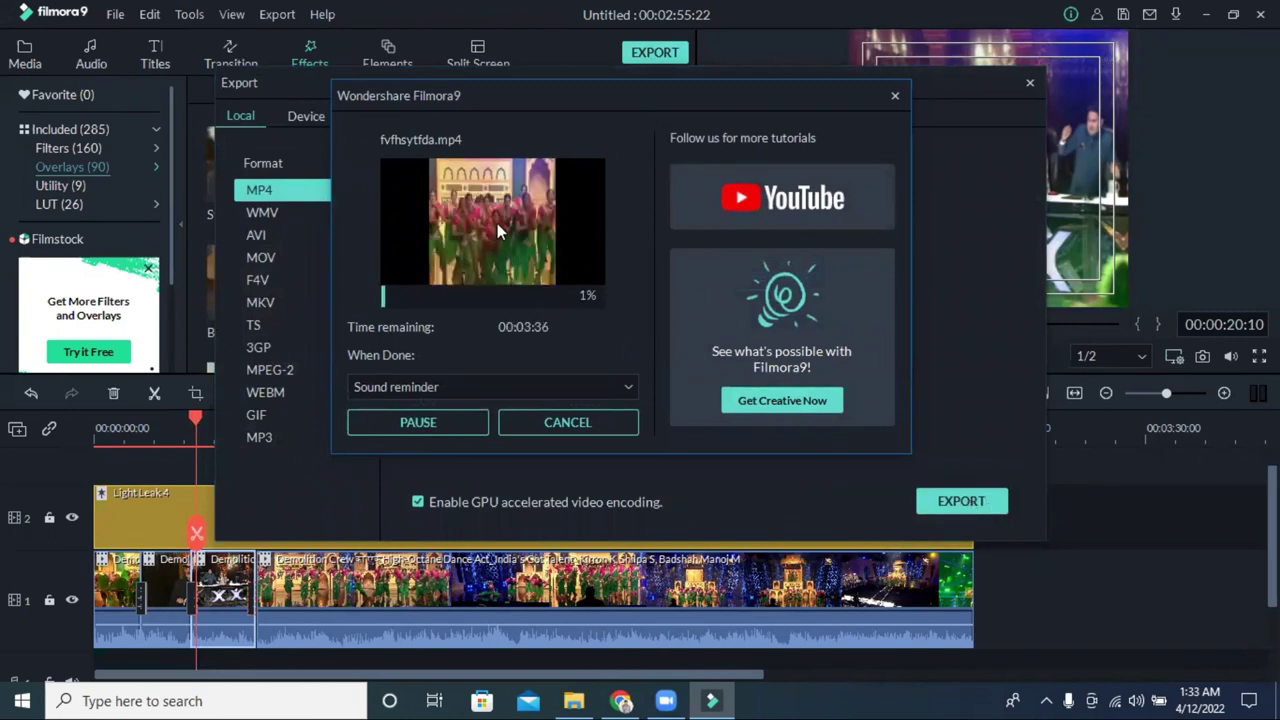
Cancel the running export and close the export window.
{"action": "key", "text": "Escape"}
{"action": "left_click", "coordinate": [727, 278]}
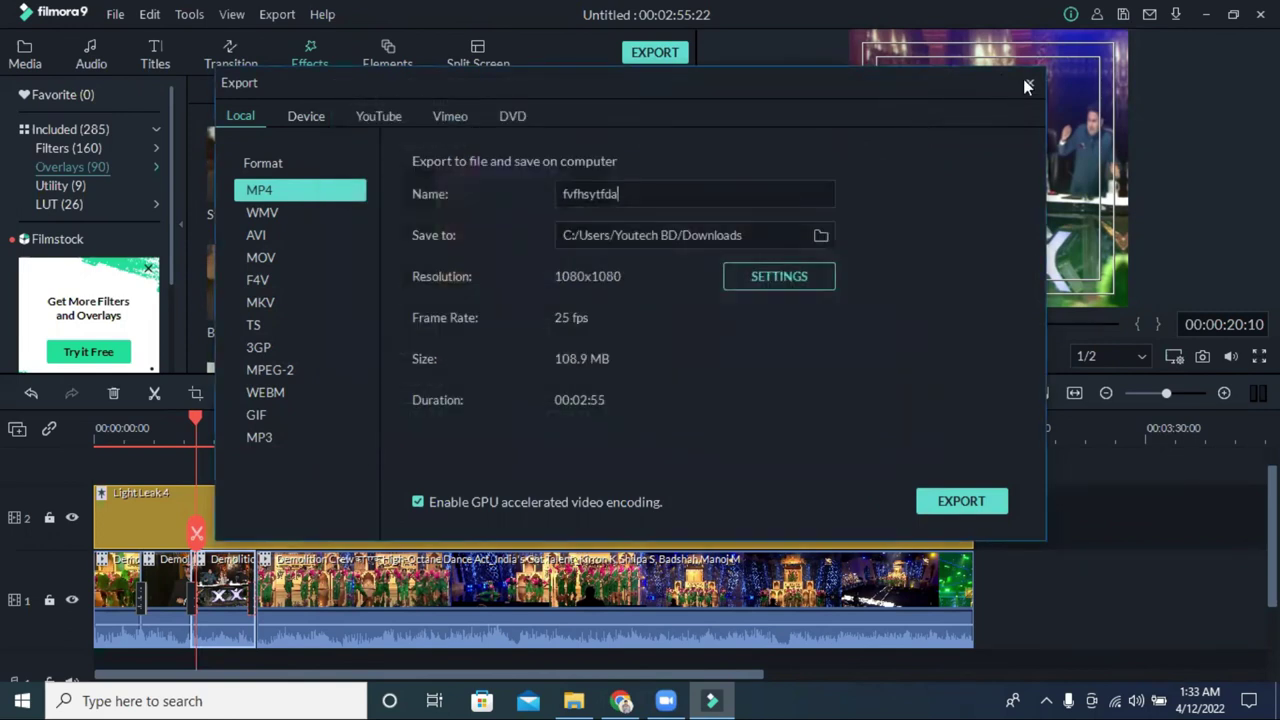
{"action": "left_click", "coordinate": [1028, 84]}
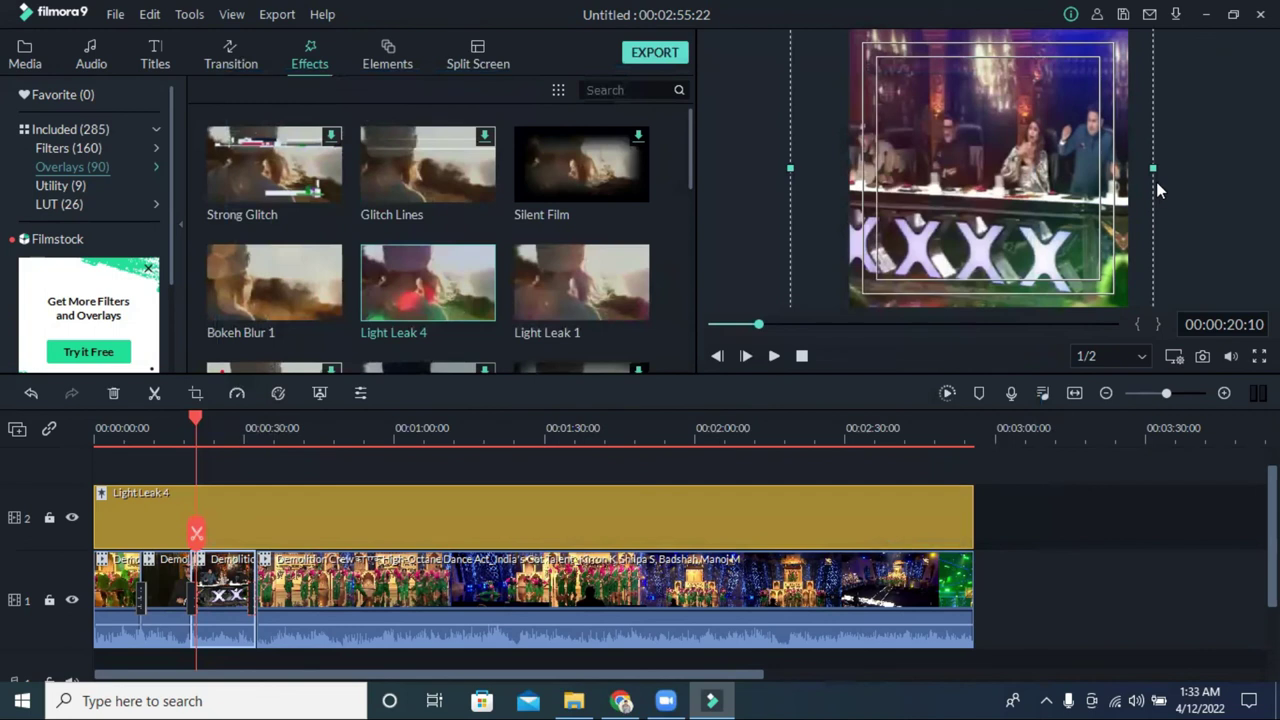